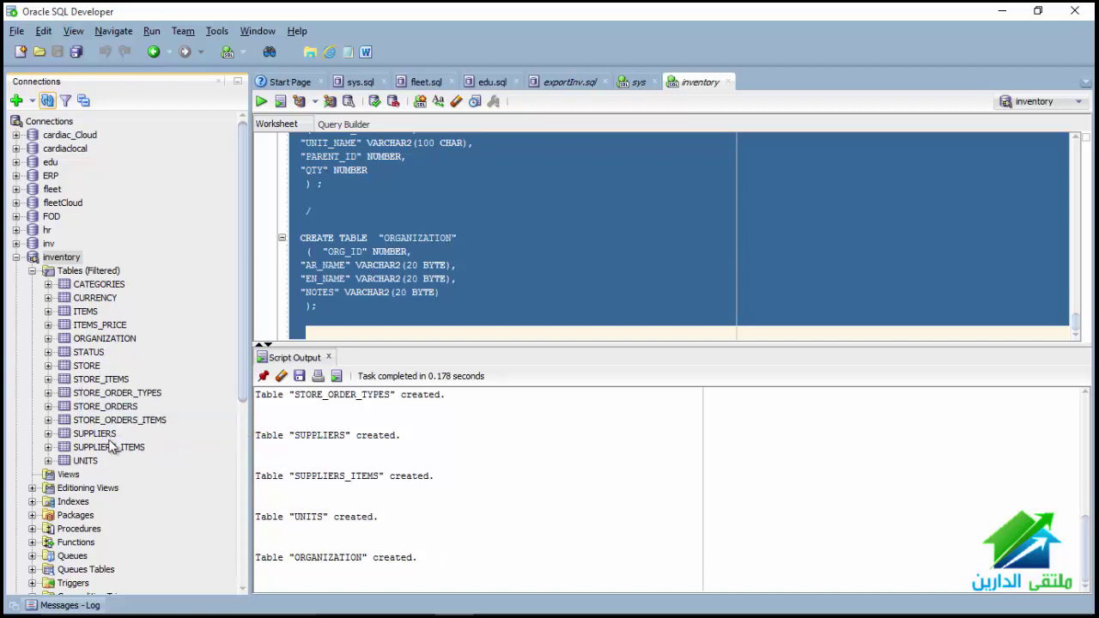
Open the STORE_ORDERS table of the inventory connection, examine its columns, including ORDER_TYPE_ID and STATUS, and pin the view
scroll(110, 347, down, 3)
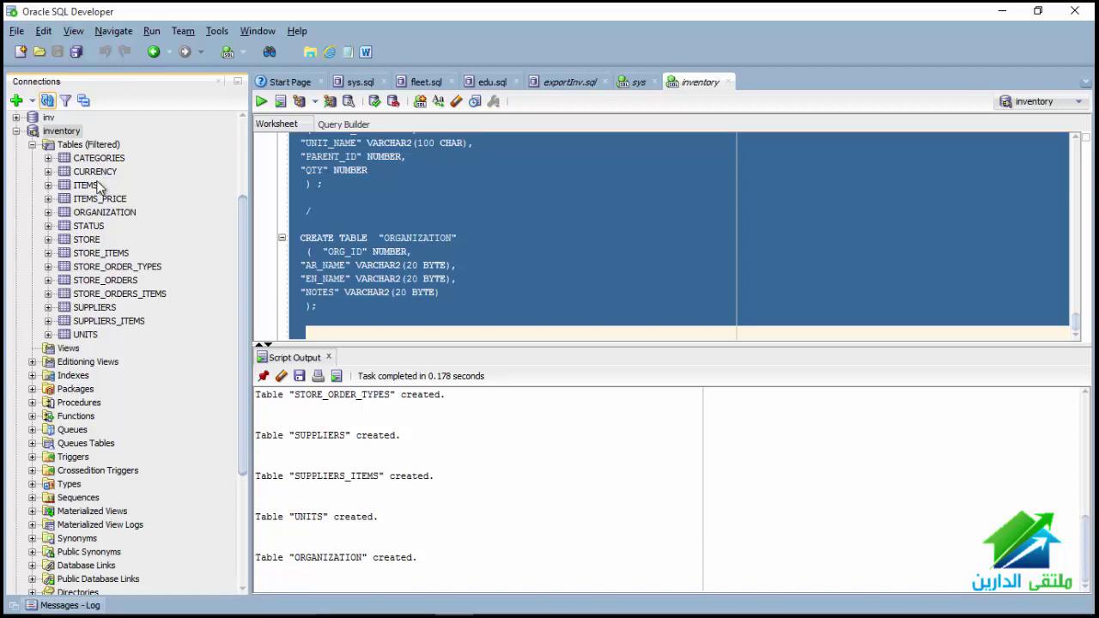
click(86, 286)
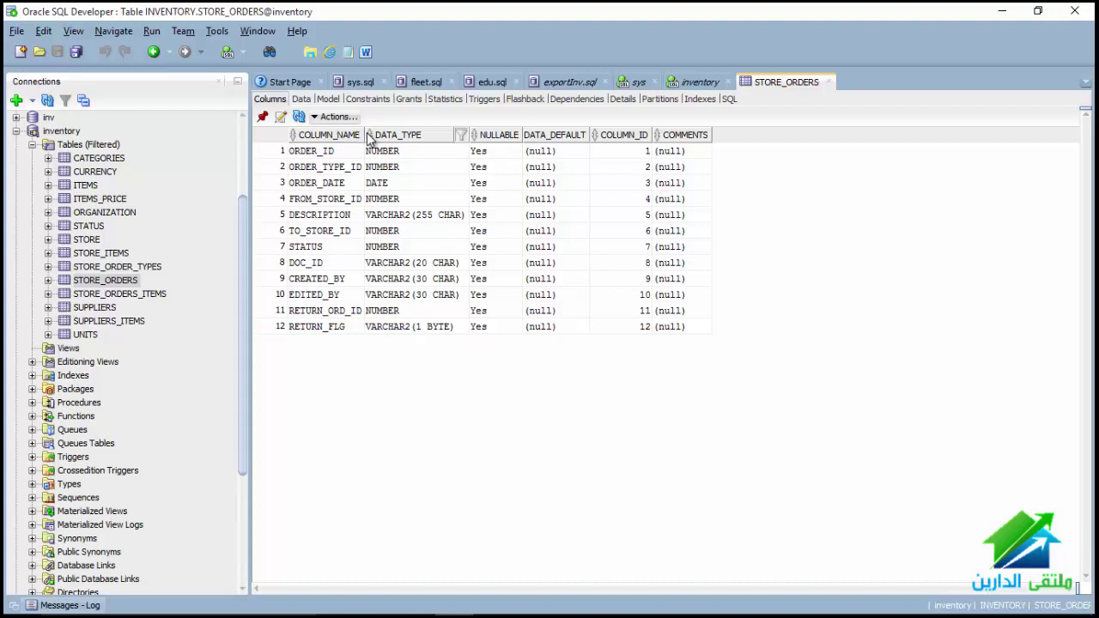
drag(370, 138, 473, 138)
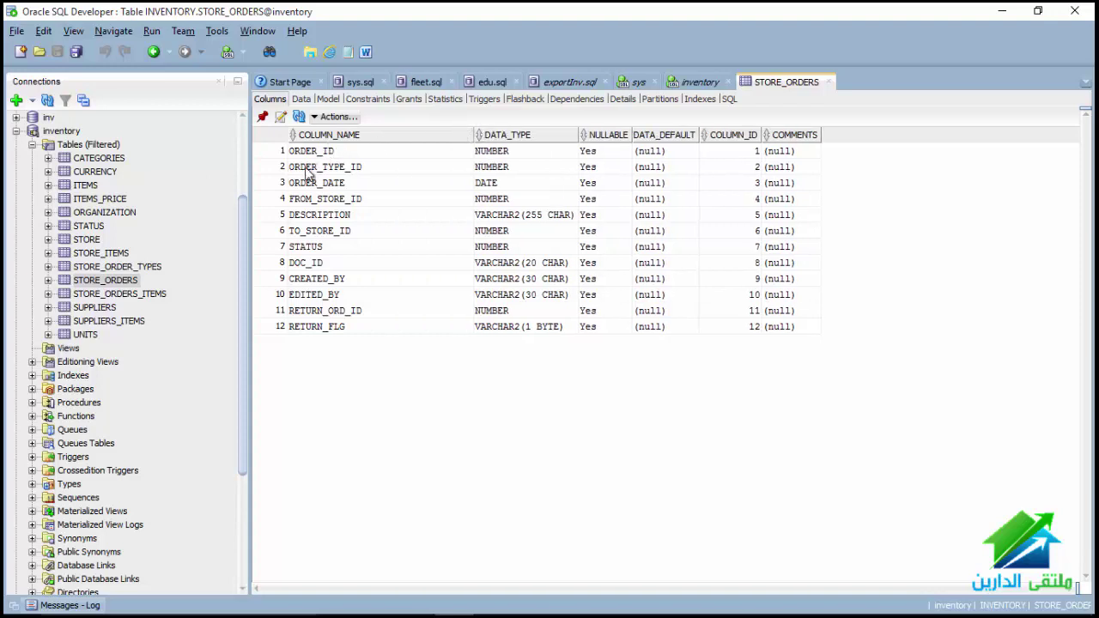
click(307, 170)
click(270, 169)
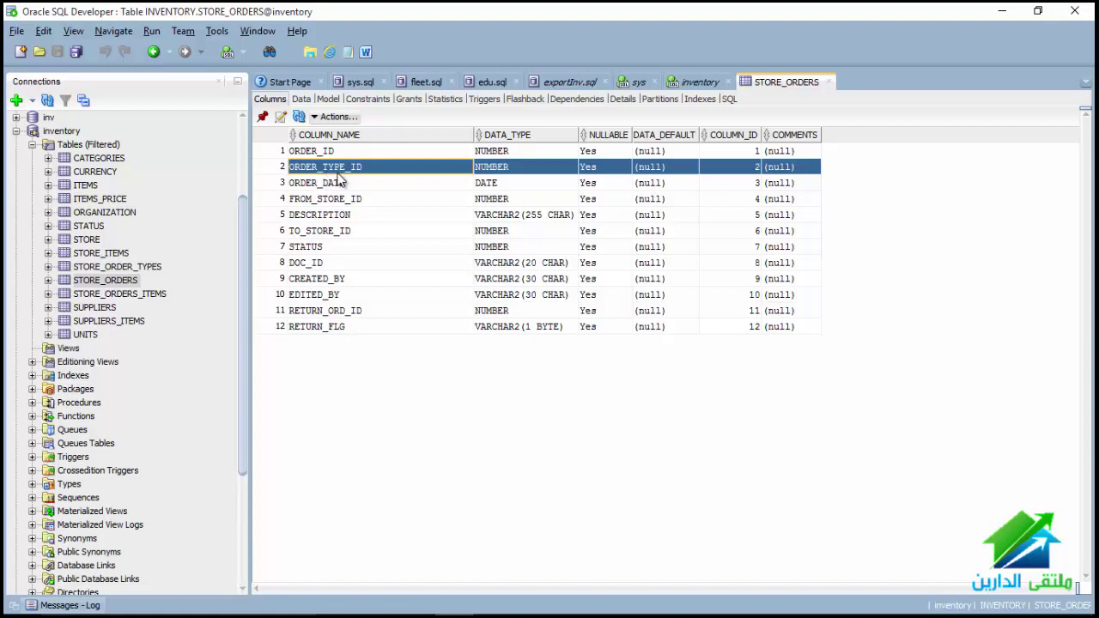
click(326, 251)
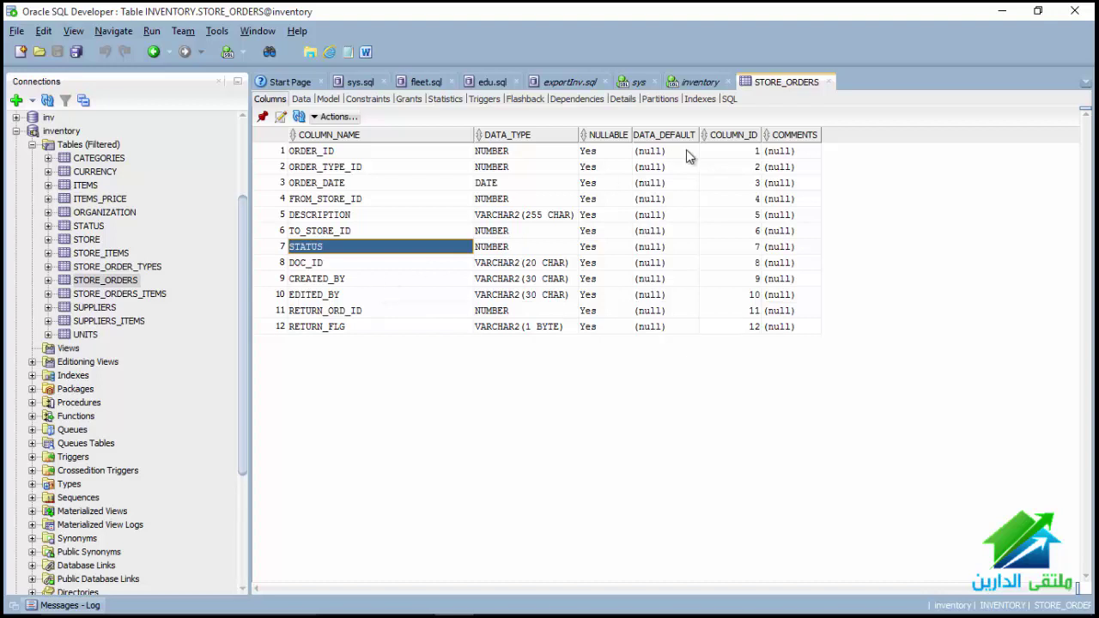
click(262, 117)
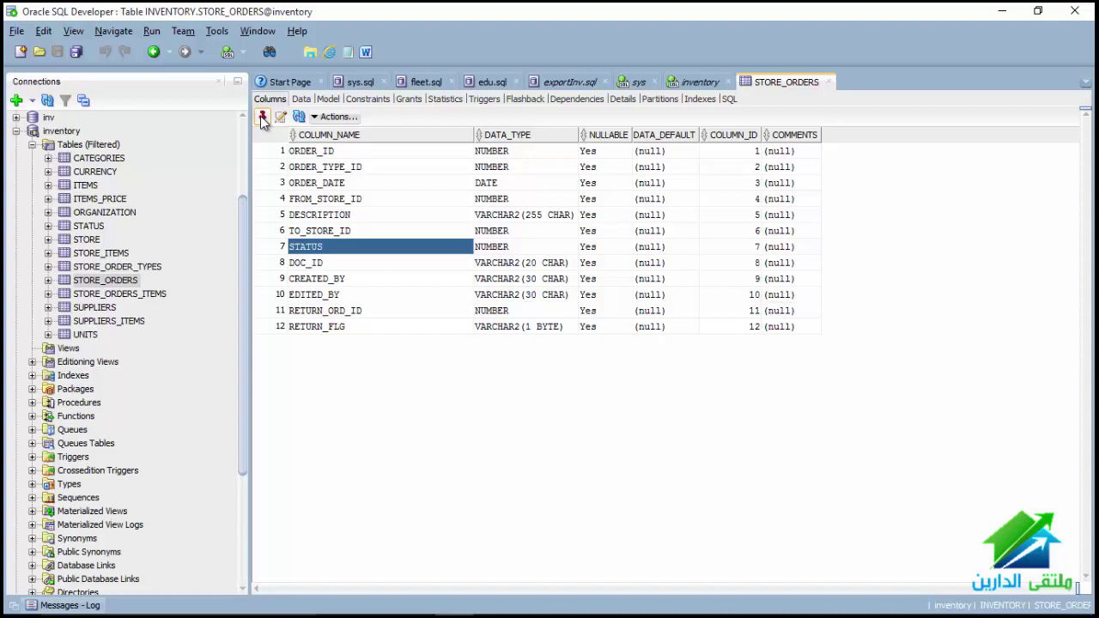
Expand and open the STORE_ORDERS_ITEMS table and examine its column definitions, including ORDER_ID
click(48, 294)
click(96, 296)
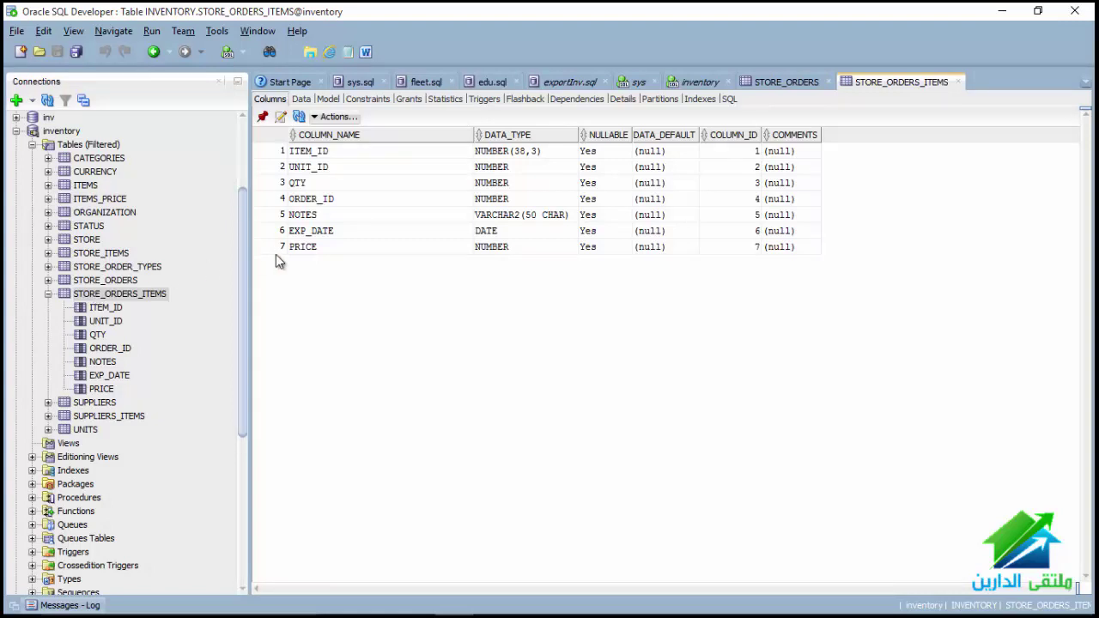
click(269, 199)
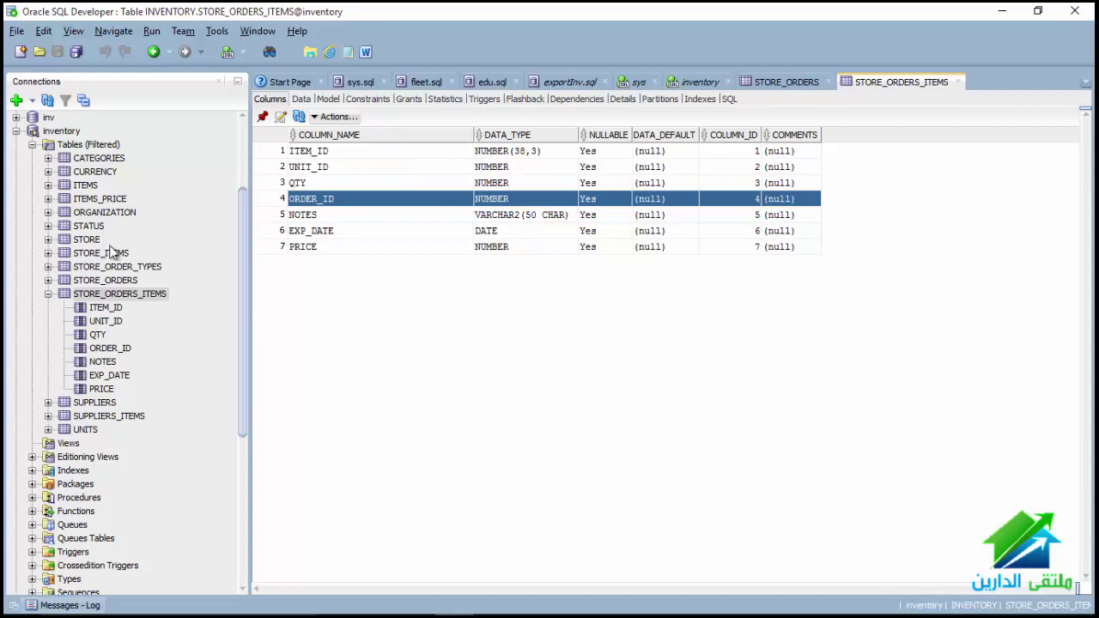
Examine the STORE_ITEMS table's columns and model diagram, and close the STORE_ITEMS and STORE_ORDERS views
click(68, 254)
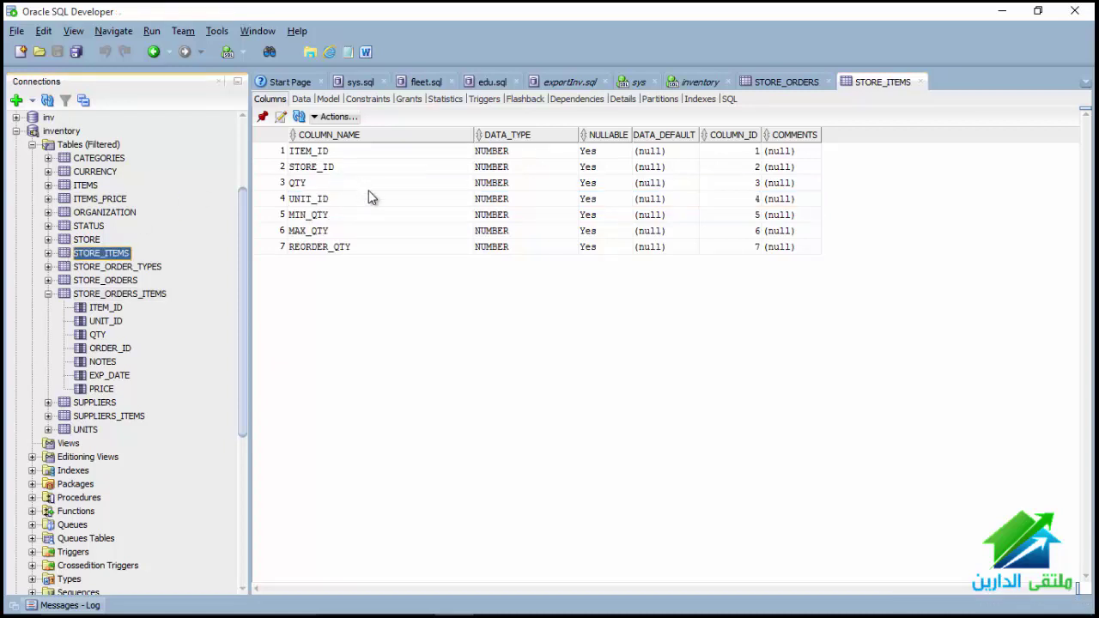
click(327, 99)
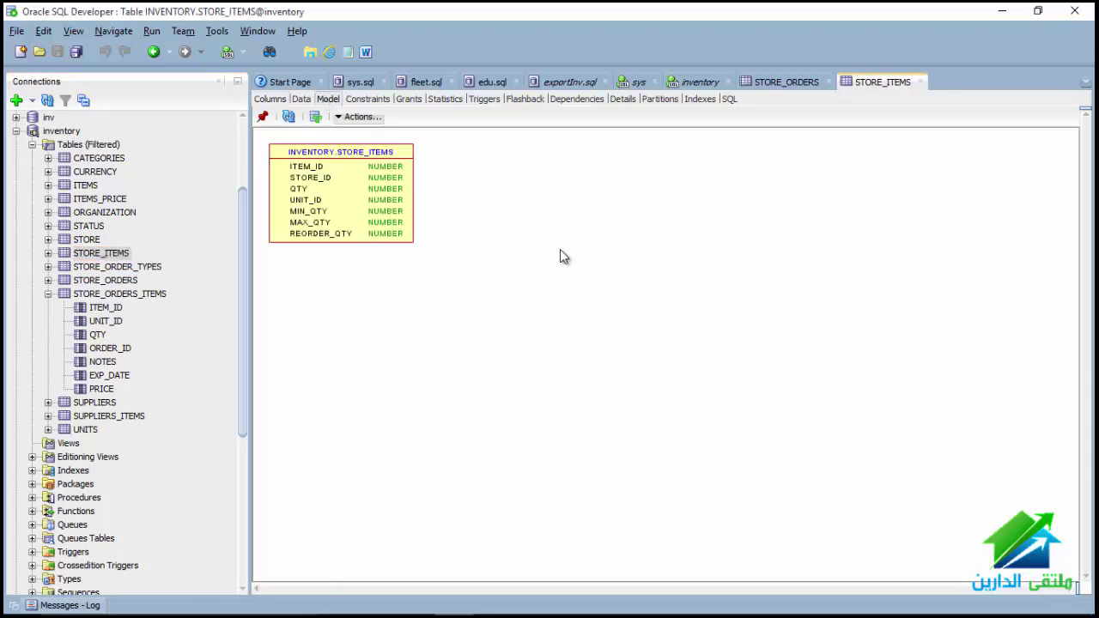
click(309, 177)
click(49, 293)
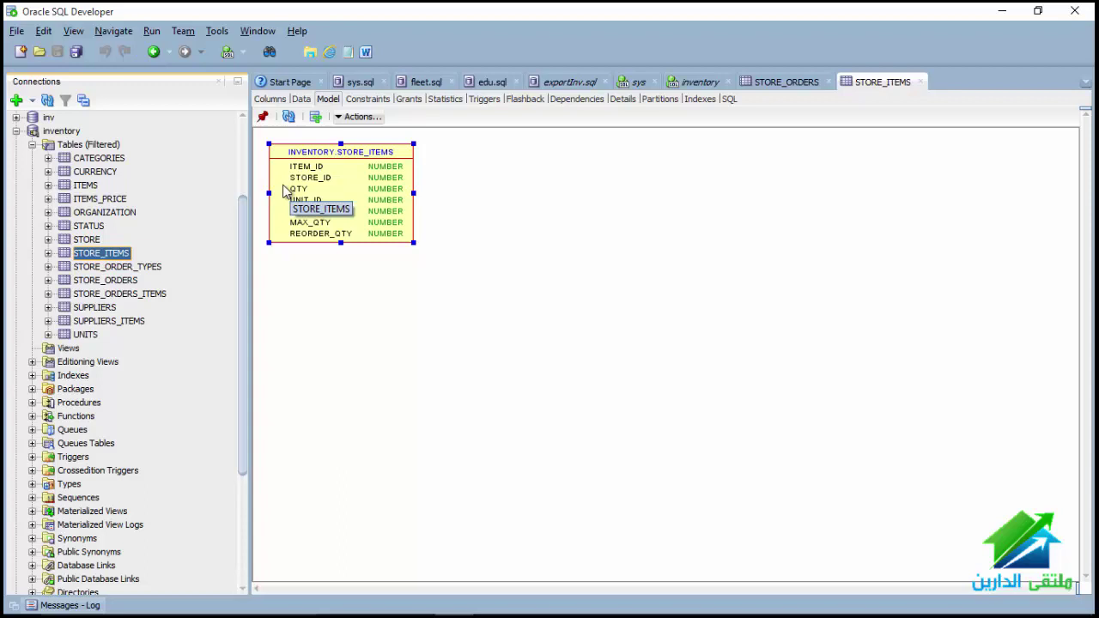
click(921, 81)
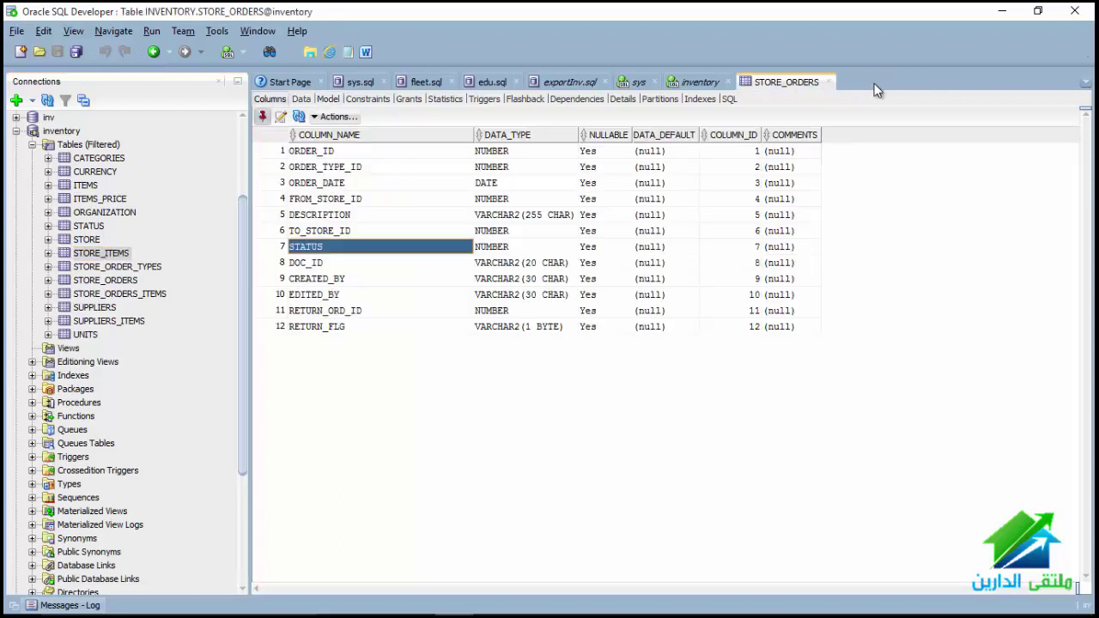
click(830, 82)
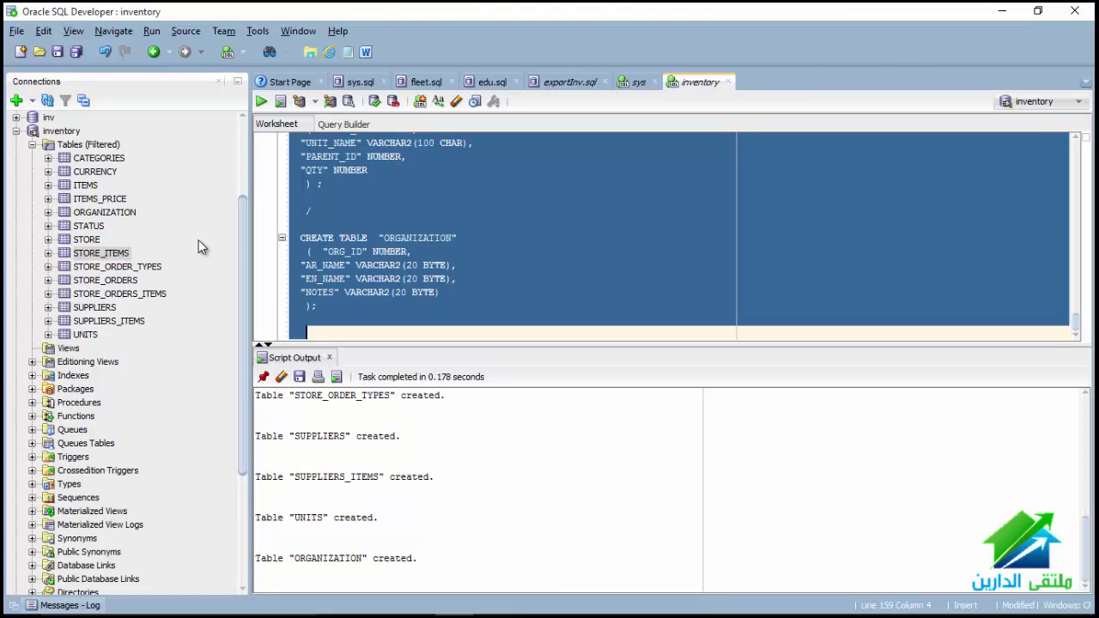
Open the ITEMS table for editing, mark ITEM_ID as primary key and make ITEM_NAME not null
double_click(85, 184)
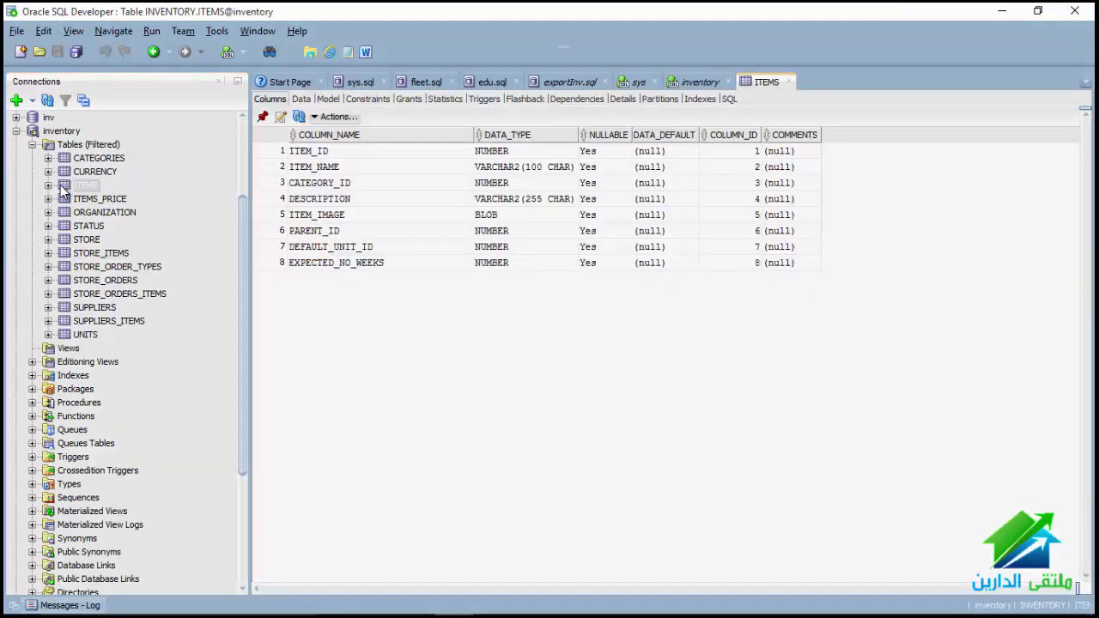
click(287, 118)
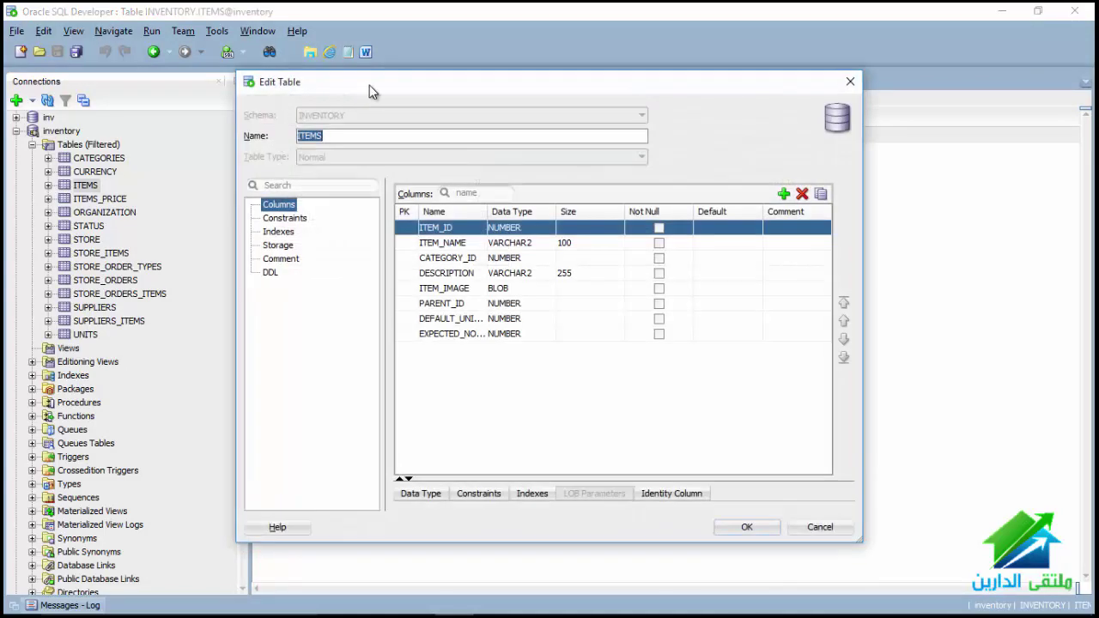
drag(369, 85, 343, 79)
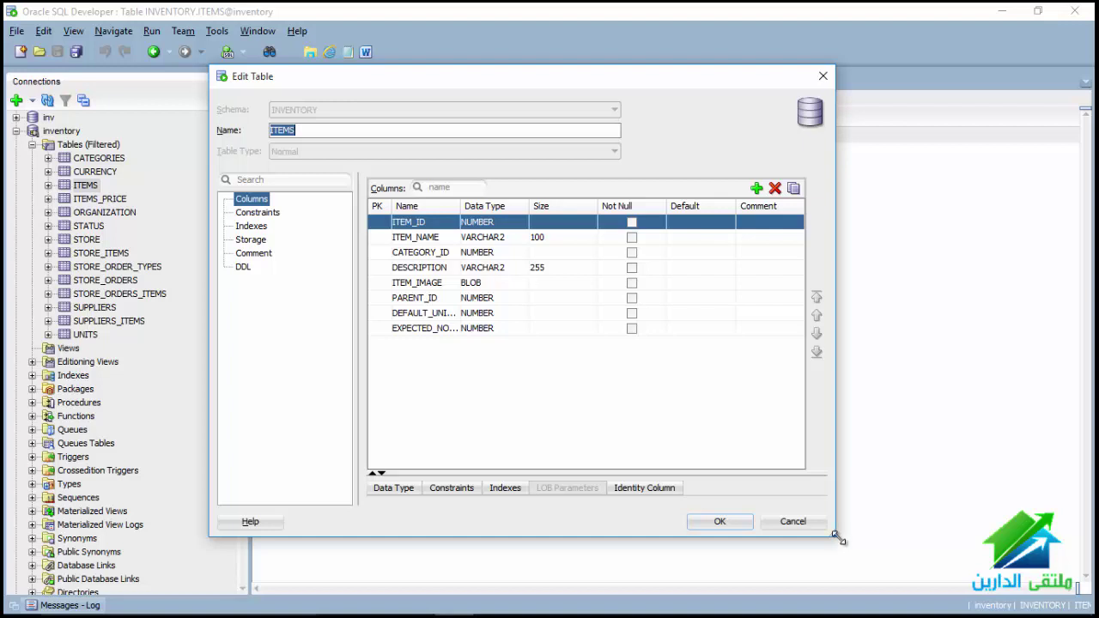
drag(837, 537, 902, 538)
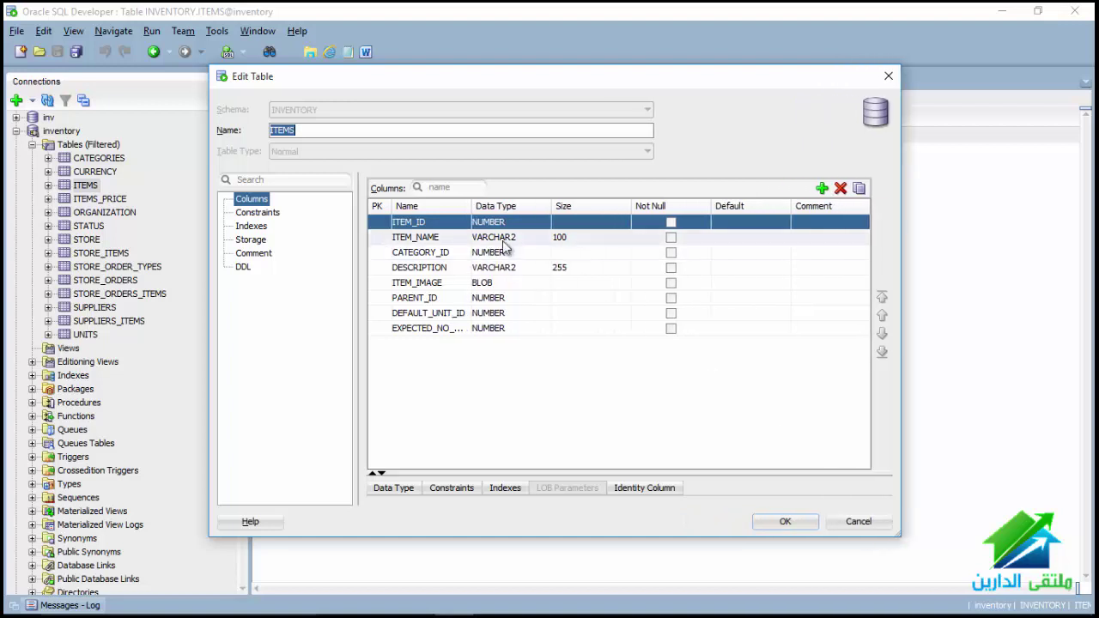
click(377, 223)
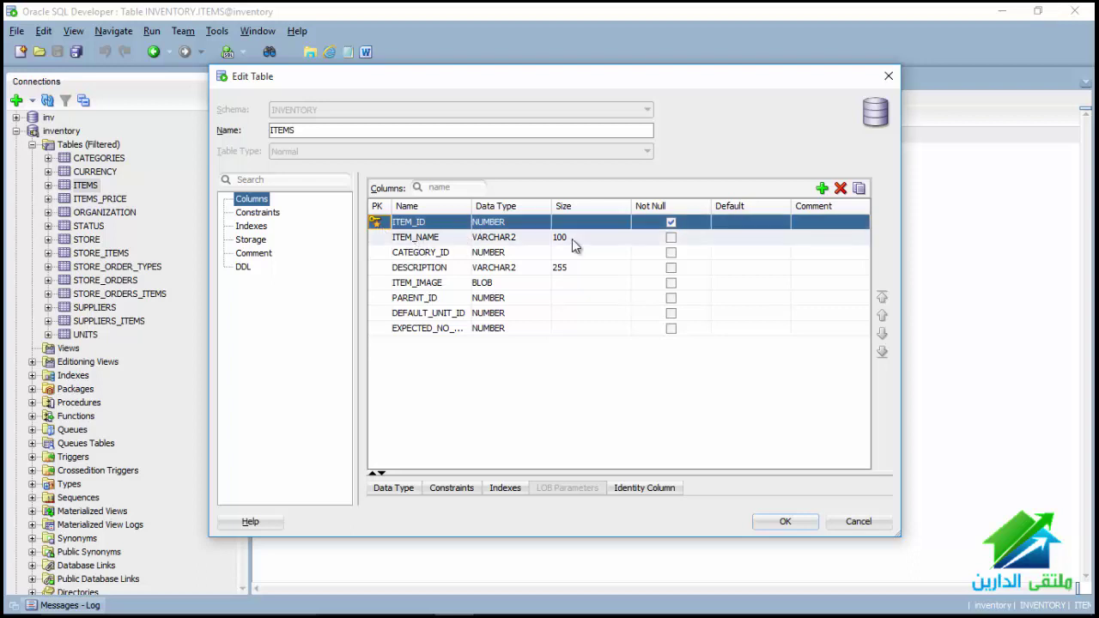
click(671, 238)
click(671, 239)
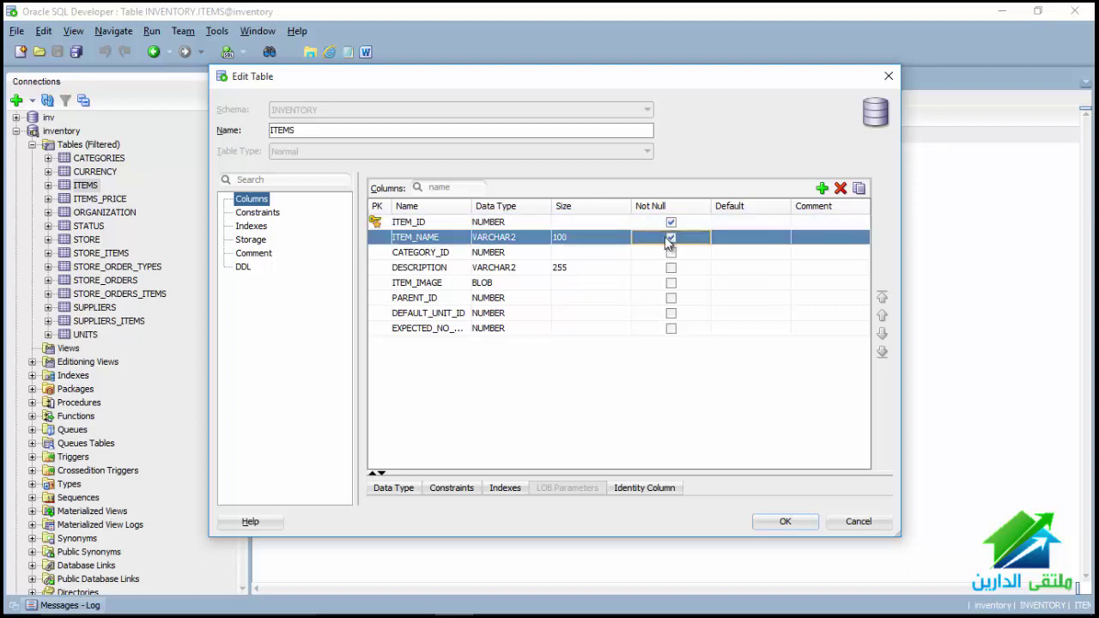
Try to add a foreign key constraint to ITEMS that references the CATEGORIES table, and close the table editor without saving
click(421, 254)
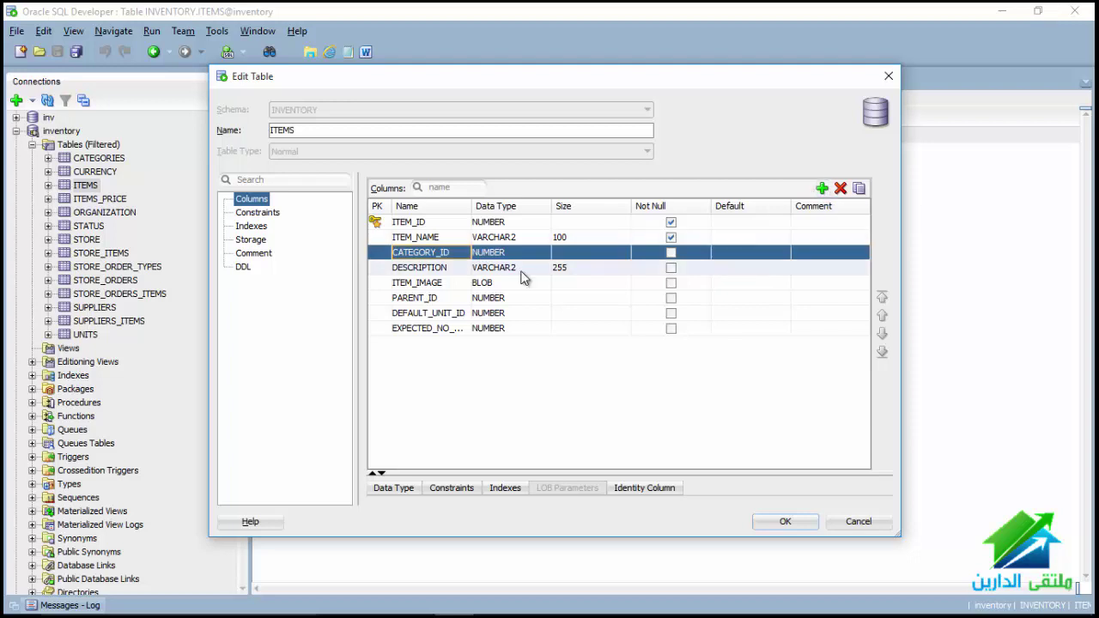
click(454, 302)
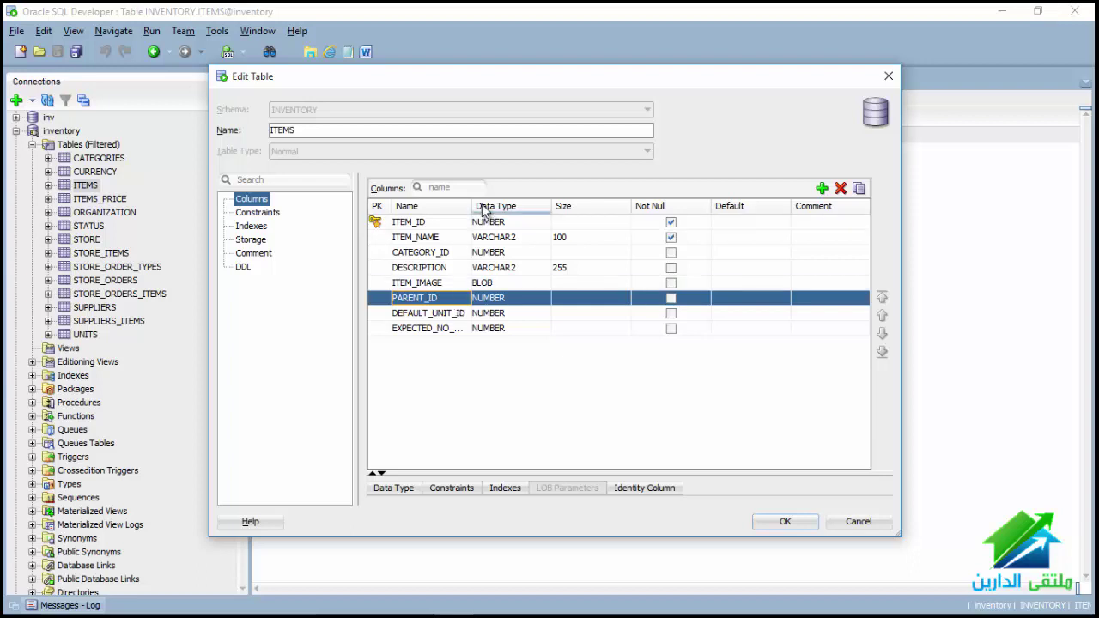
drag(471, 204, 490, 204)
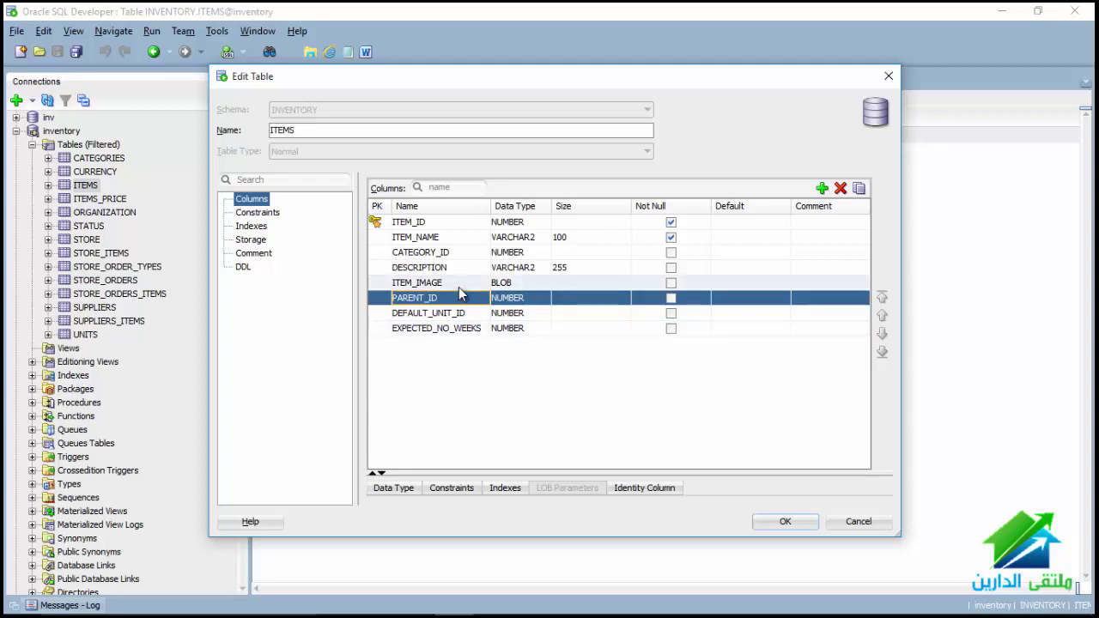
click(440, 253)
click(271, 216)
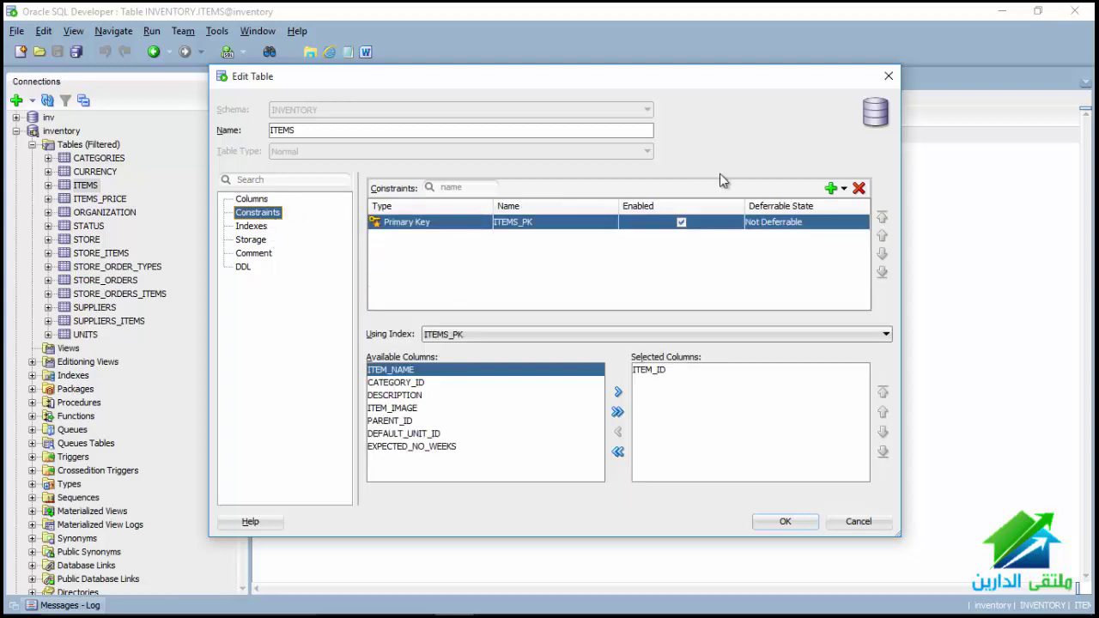
click(833, 188)
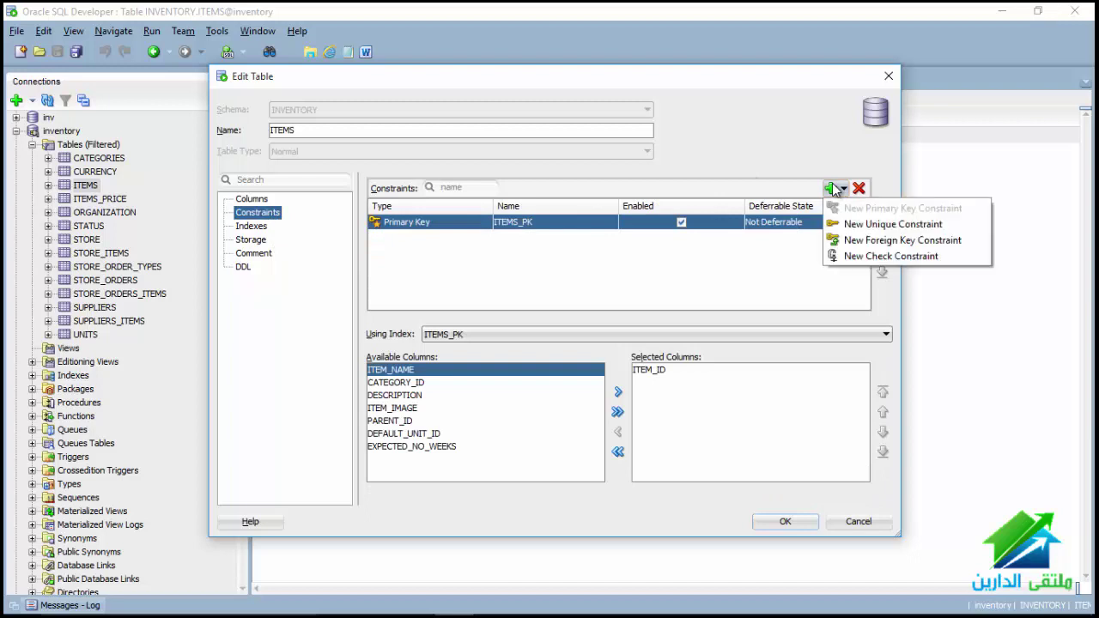
click(859, 243)
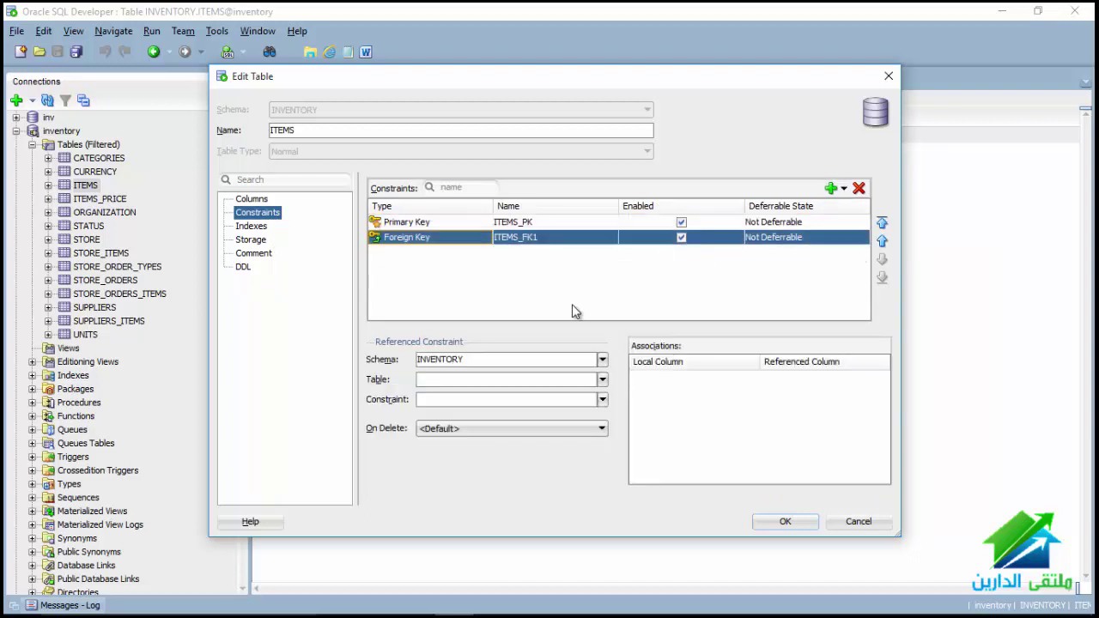
click(602, 379)
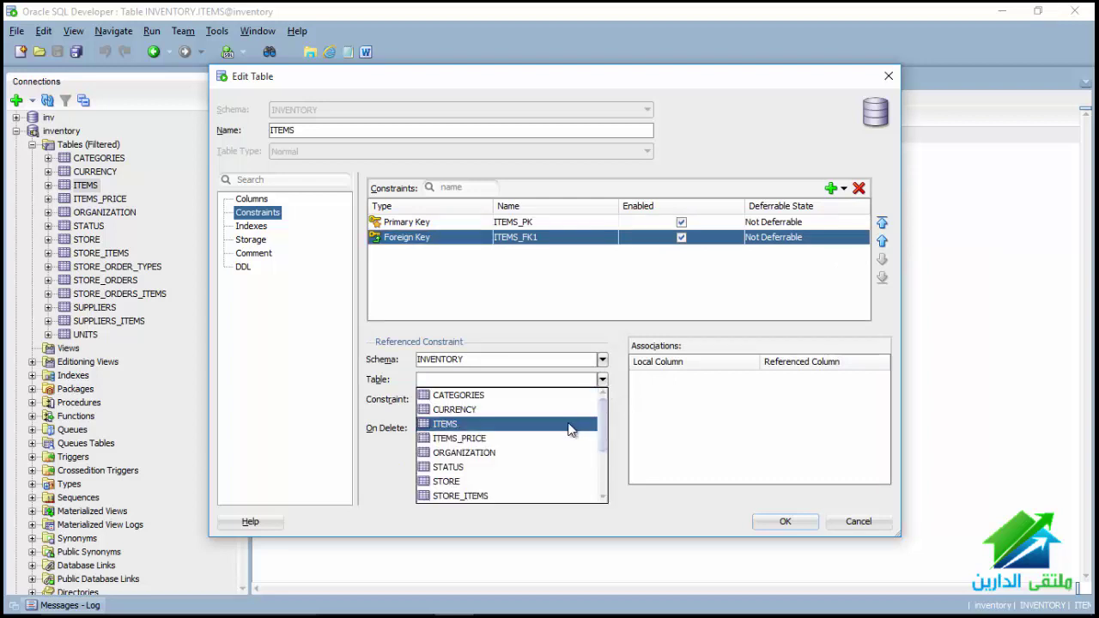
click(561, 396)
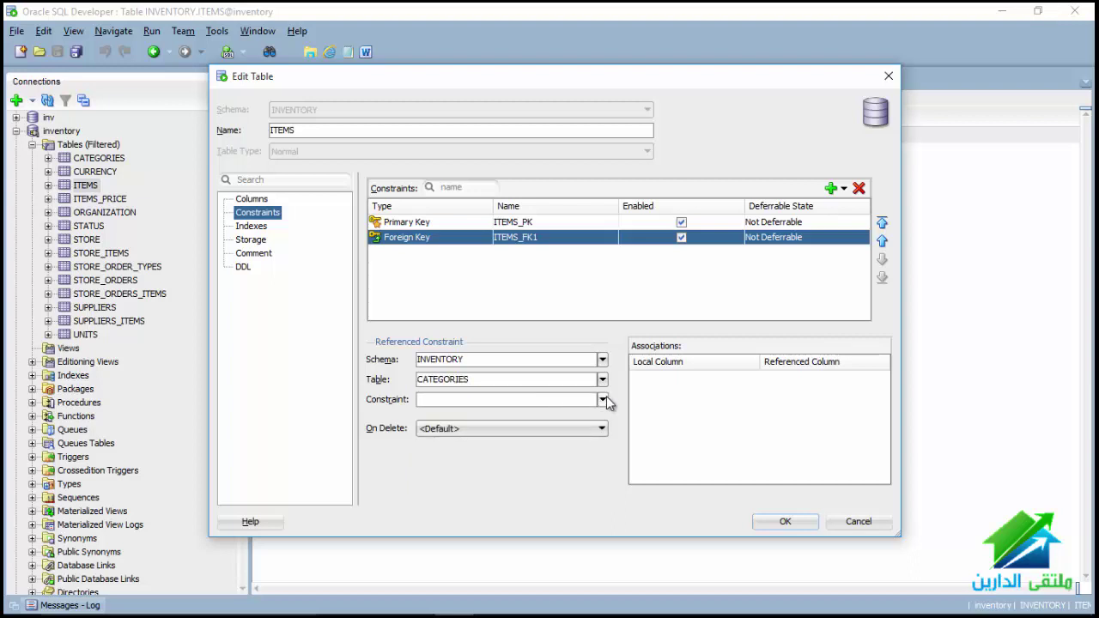
click(604, 400)
click(602, 401)
click(891, 83)
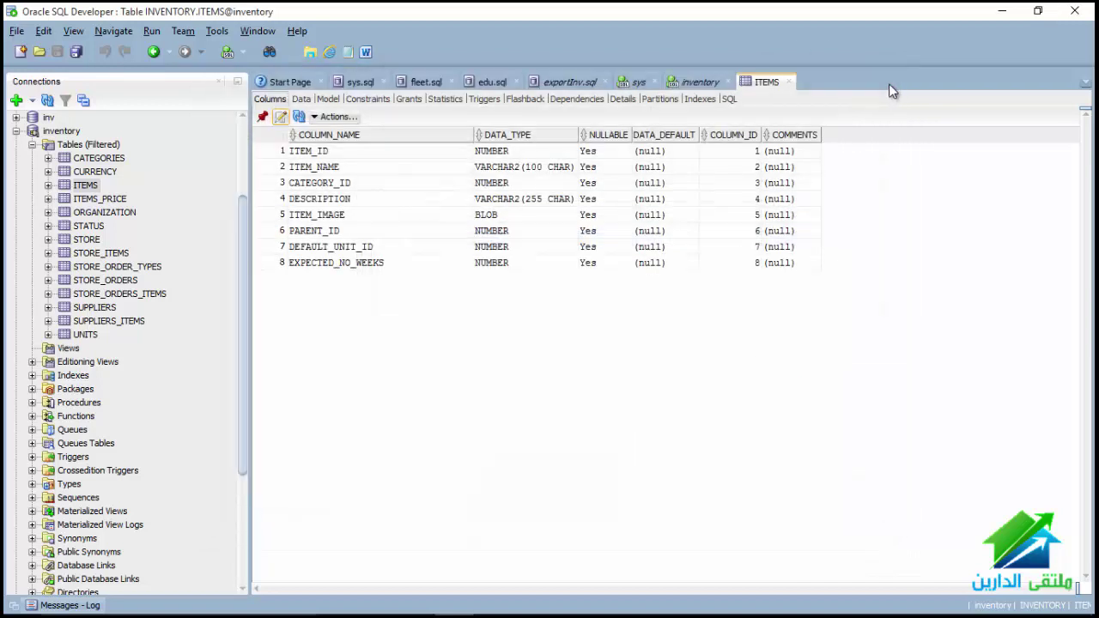
Edit the CATEGORIES table to make CATEGORY_ID the primary key and CATEGORY_NAME not null, and apply the changes
click(85, 161)
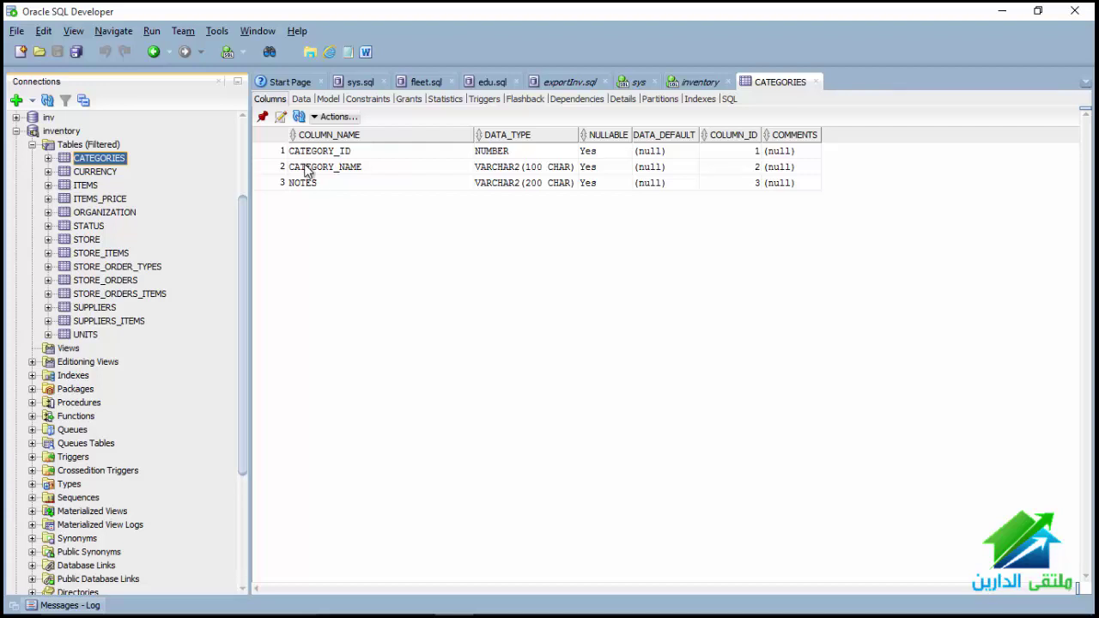
click(281, 116)
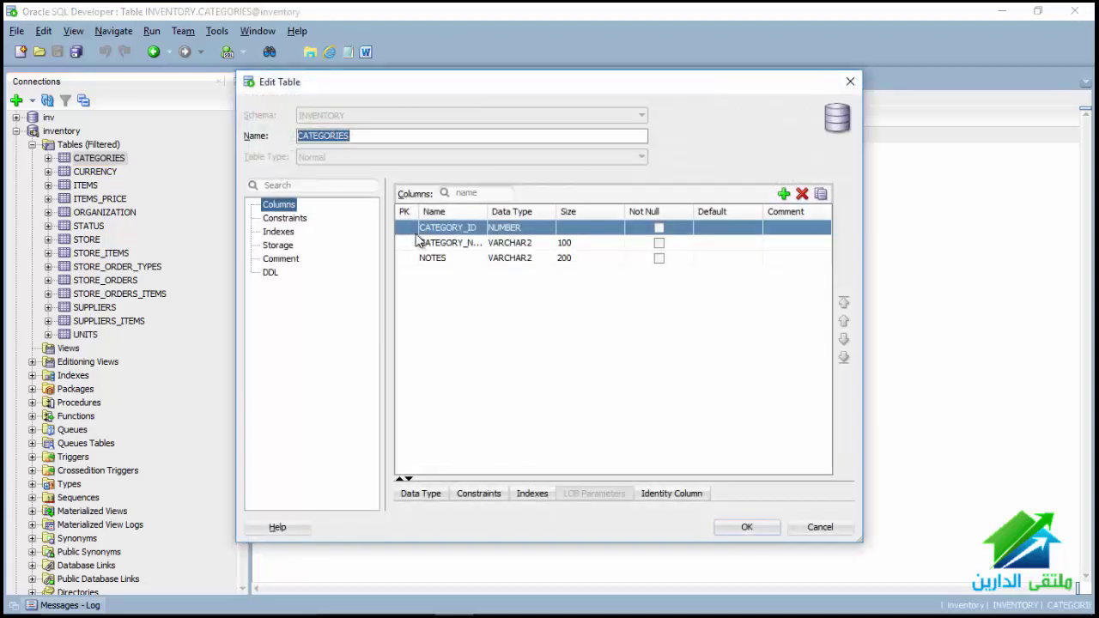
click(402, 228)
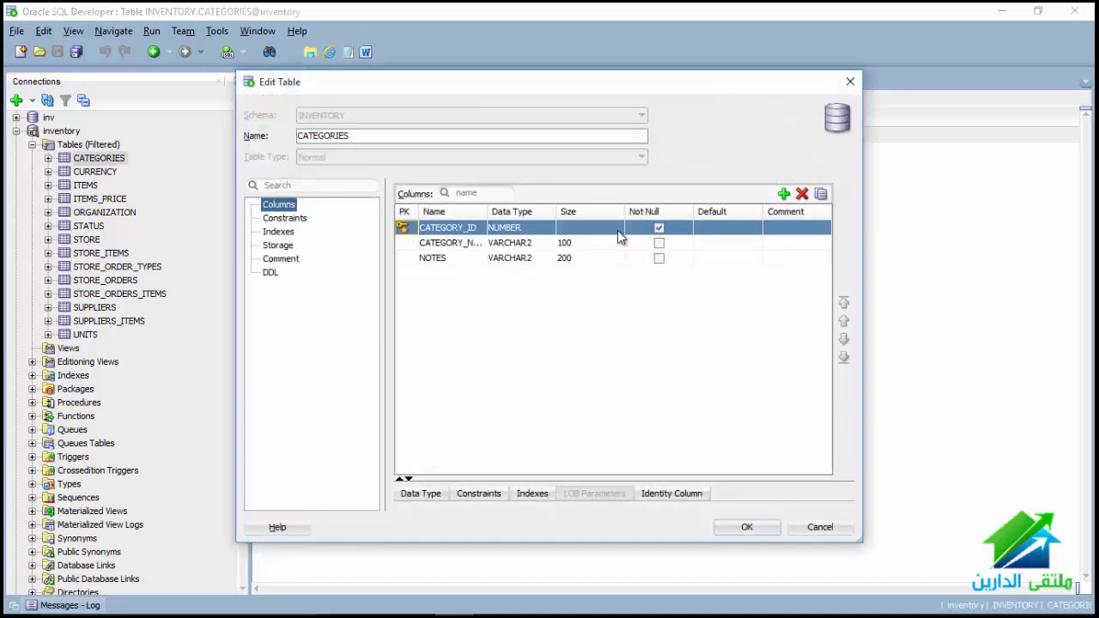
drag(481, 214, 455, 226)
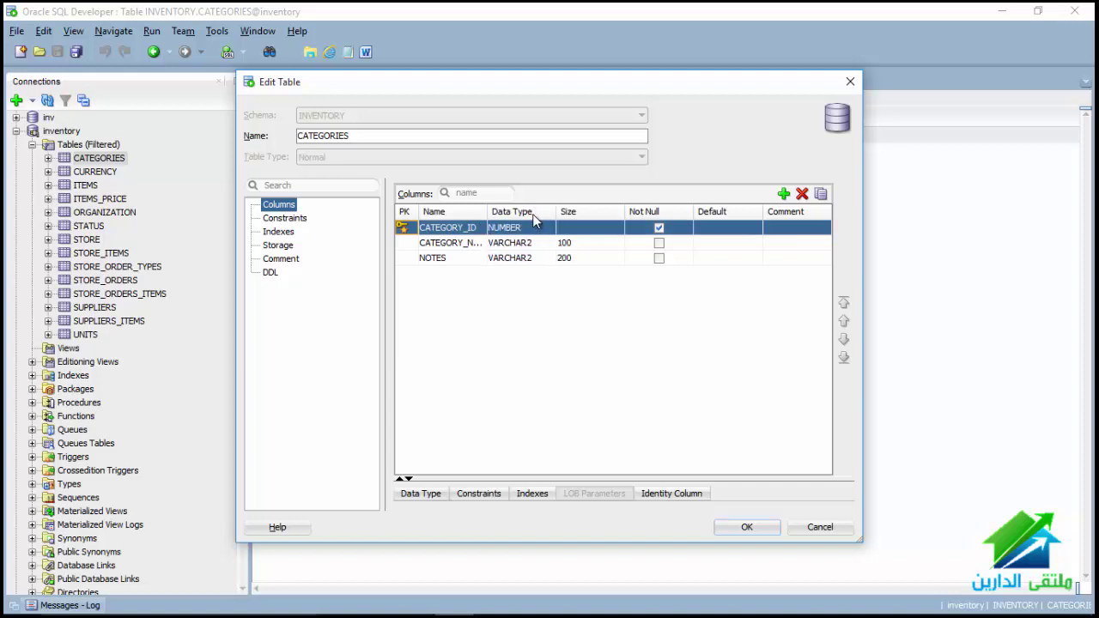
click(659, 244)
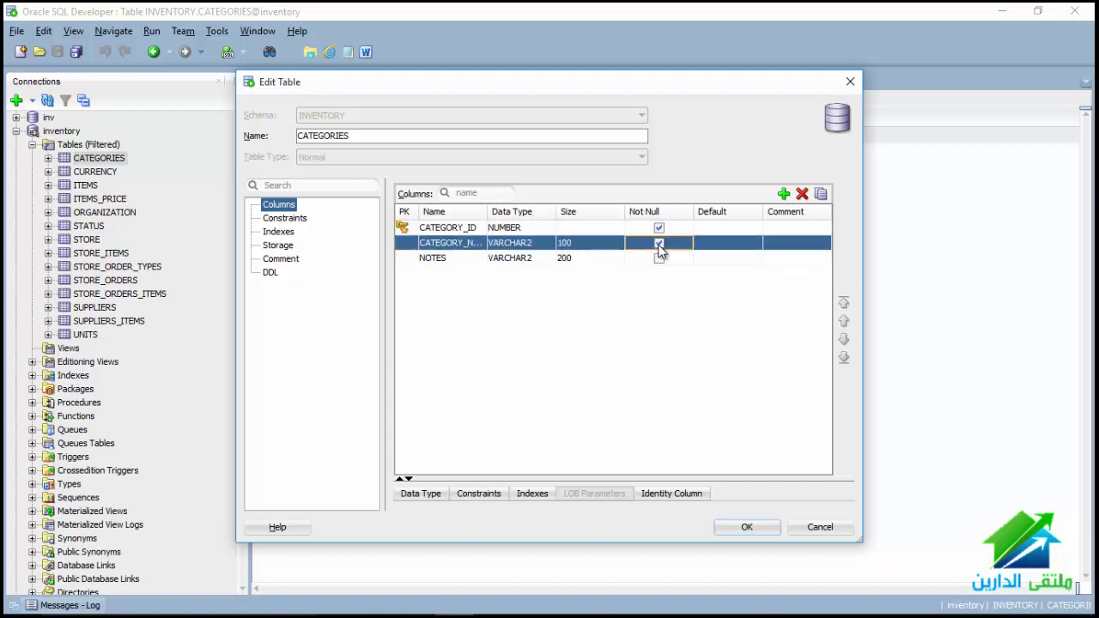
click(748, 528)
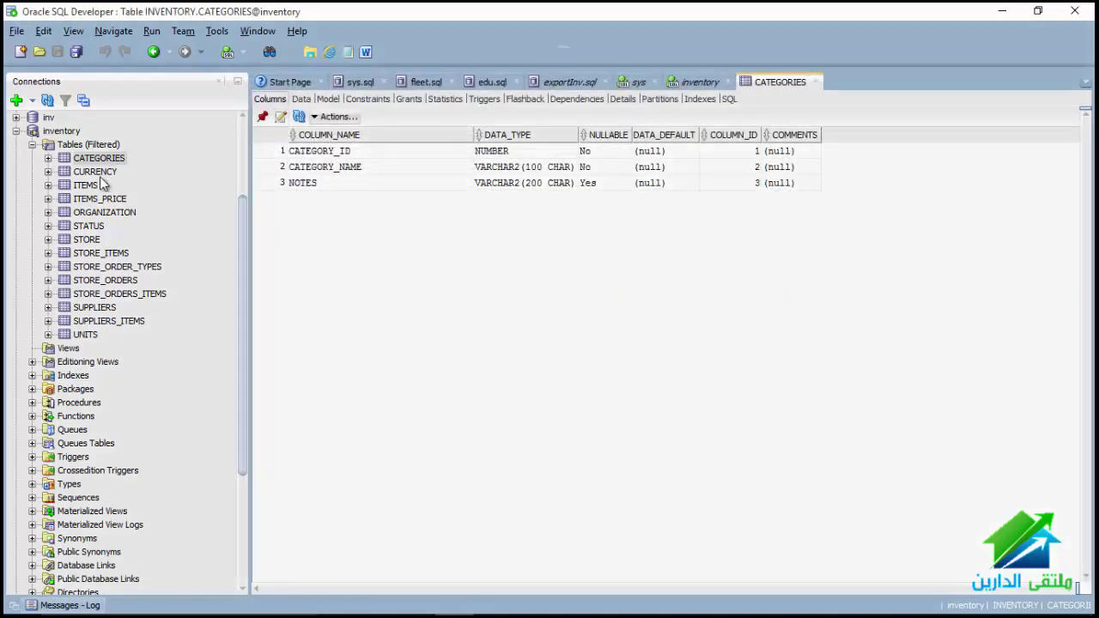
Open the ITEMS table for editing, set ITEM_ID as its primary key and make ITEM_NAME not null
click(86, 185)
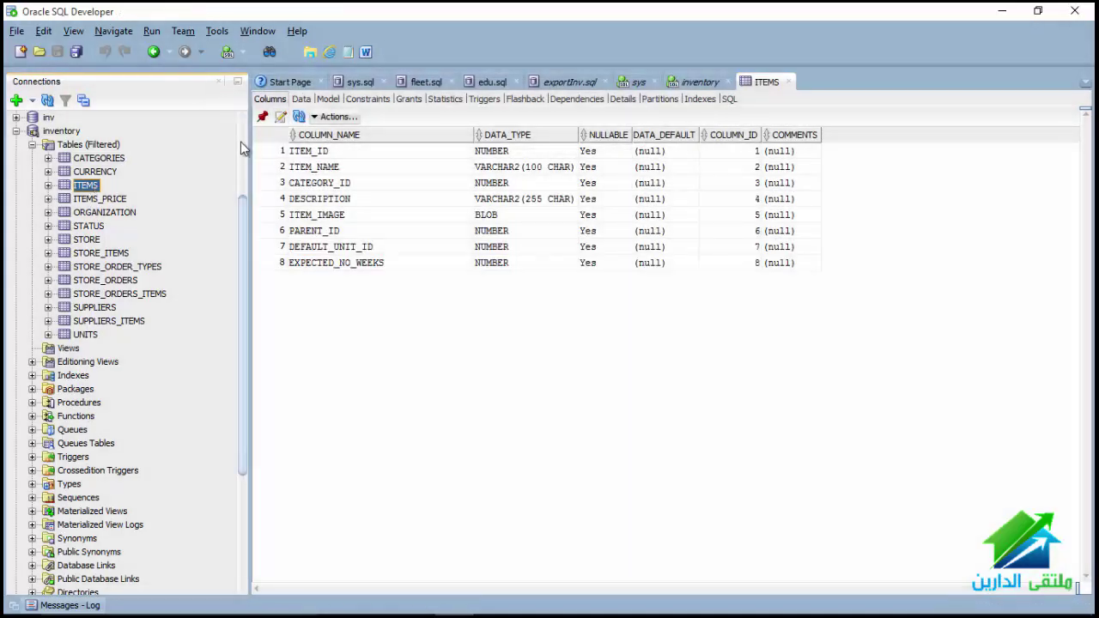
click(280, 117)
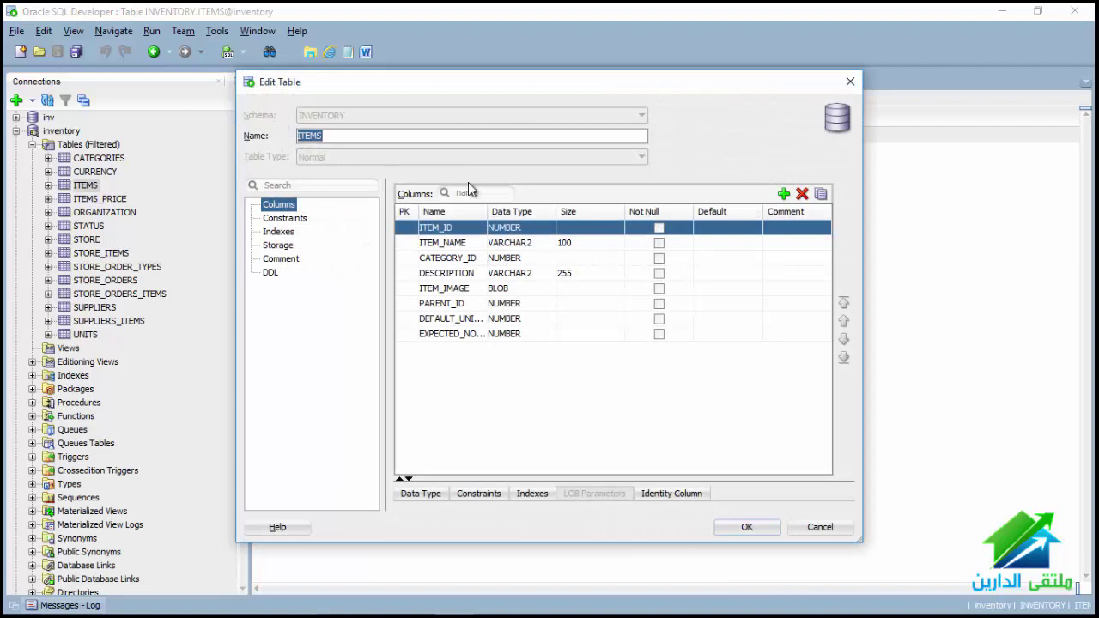
click(403, 227)
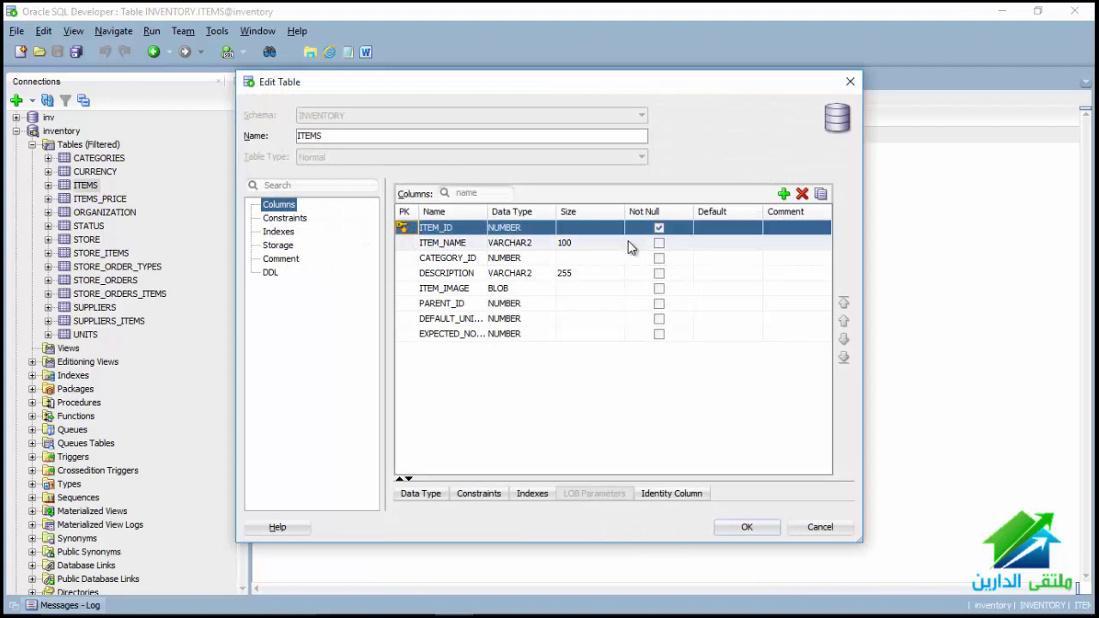
click(659, 243)
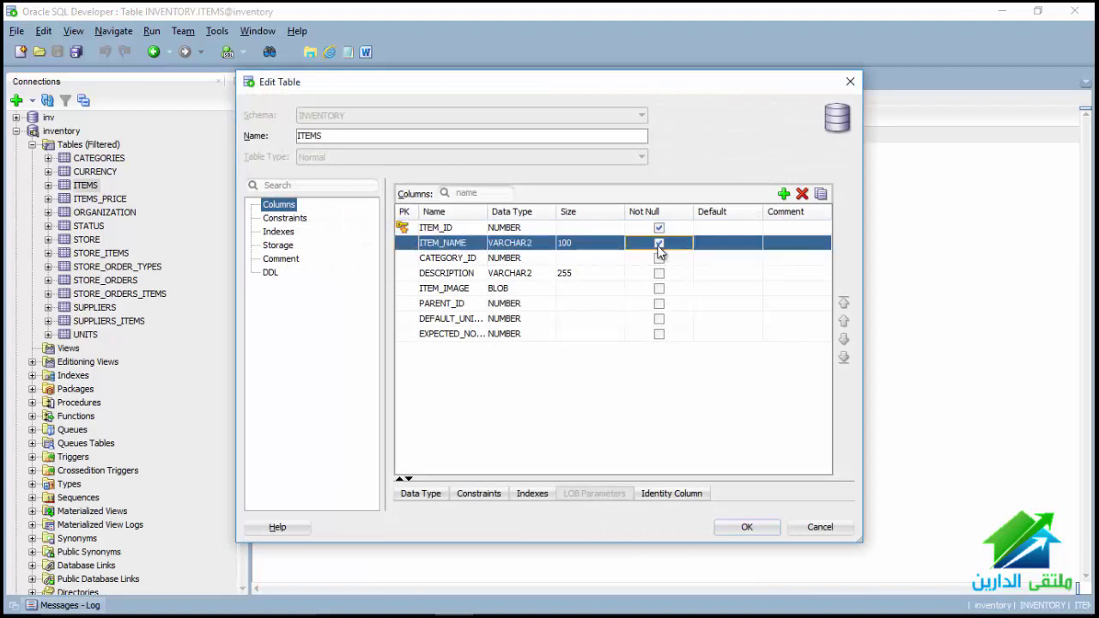
Add a foreign key constraint to ITEMS that references CATEGORIES through CATEGORIES_PK, and apply the table changes
click(292, 219)
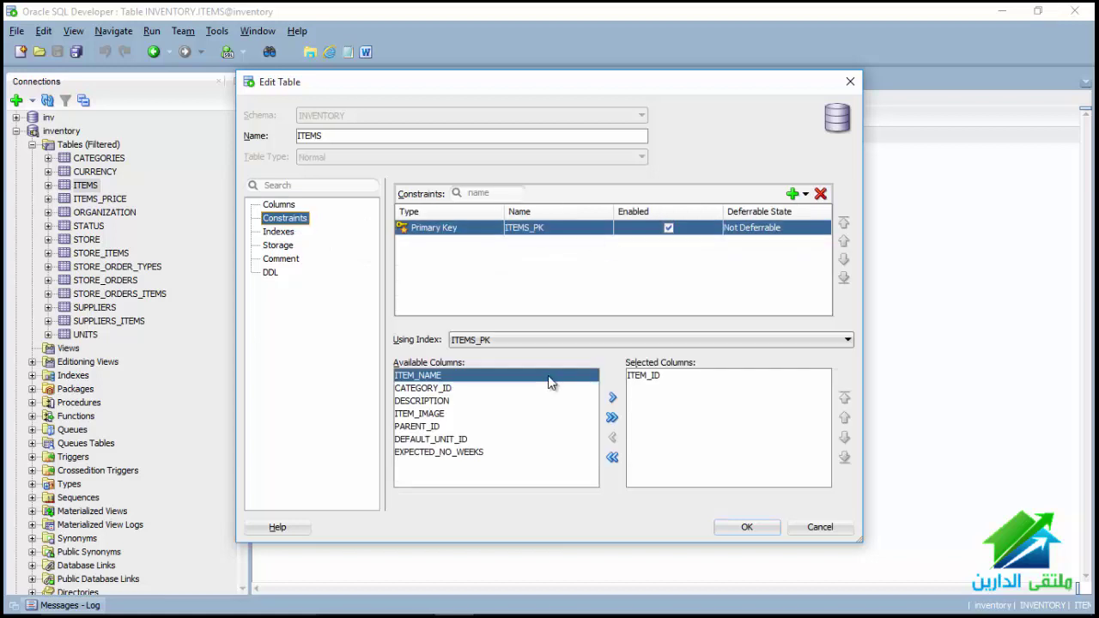
click(806, 194)
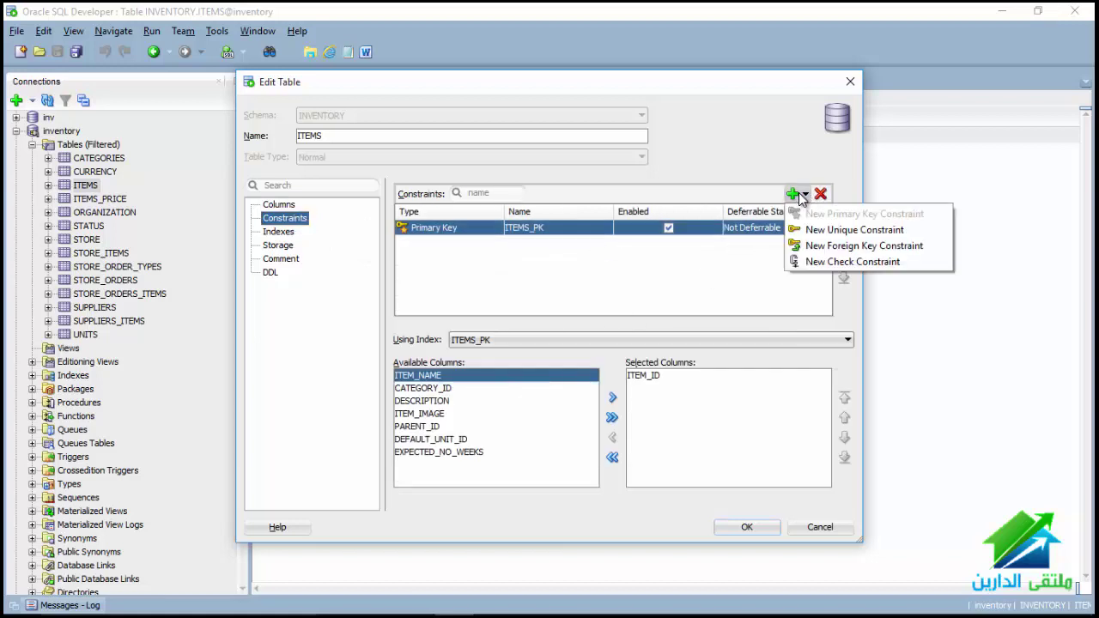
click(807, 247)
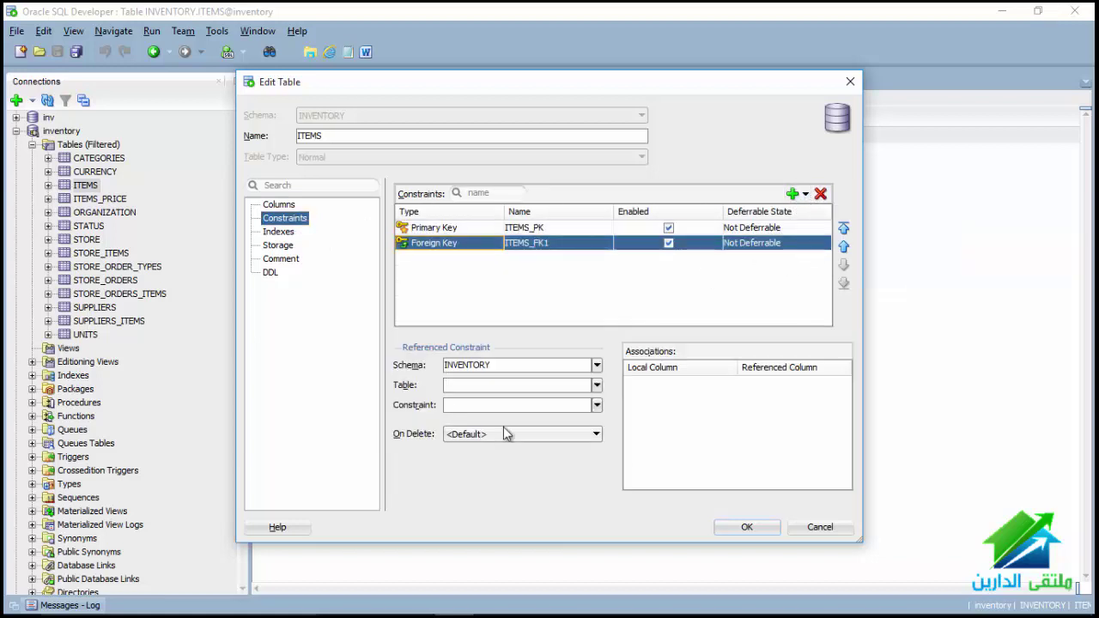
click(596, 386)
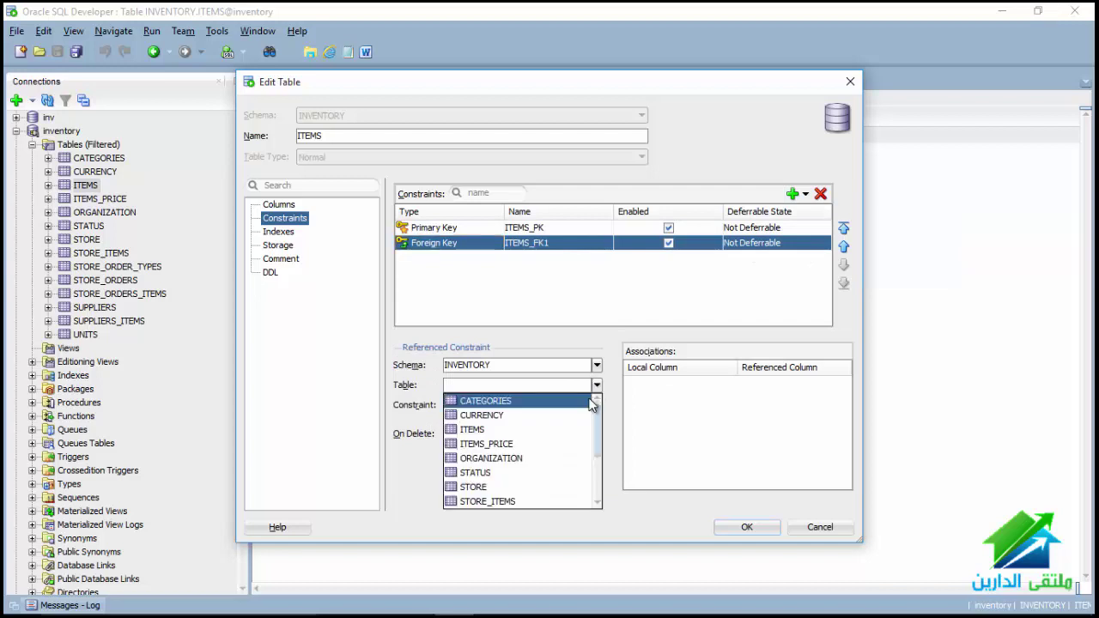
click(590, 402)
click(597, 405)
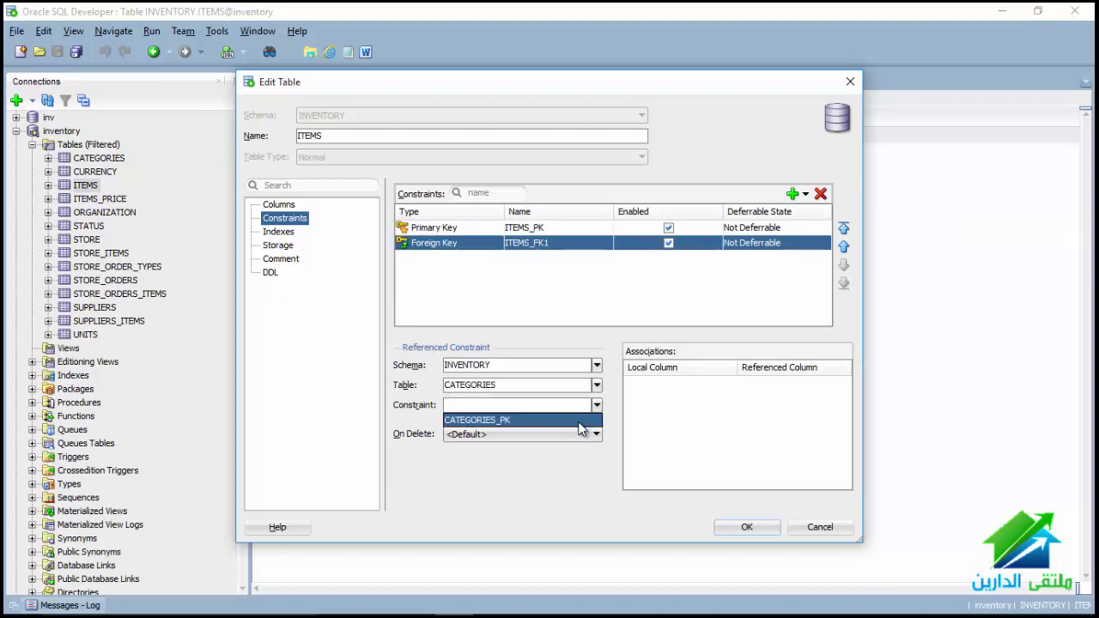
click(580, 421)
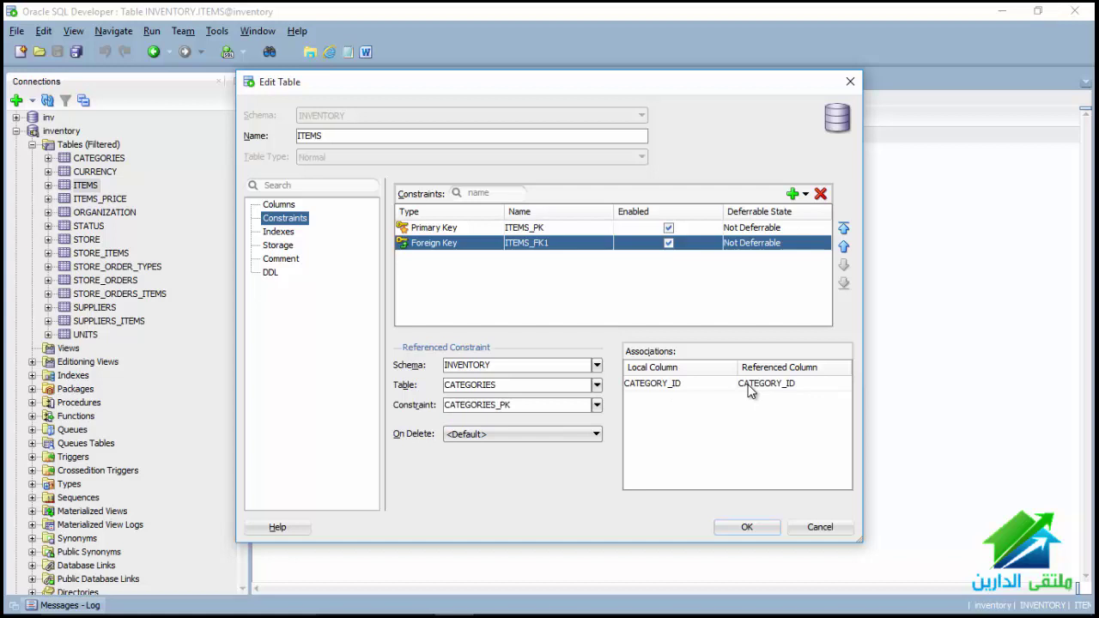
click(749, 527)
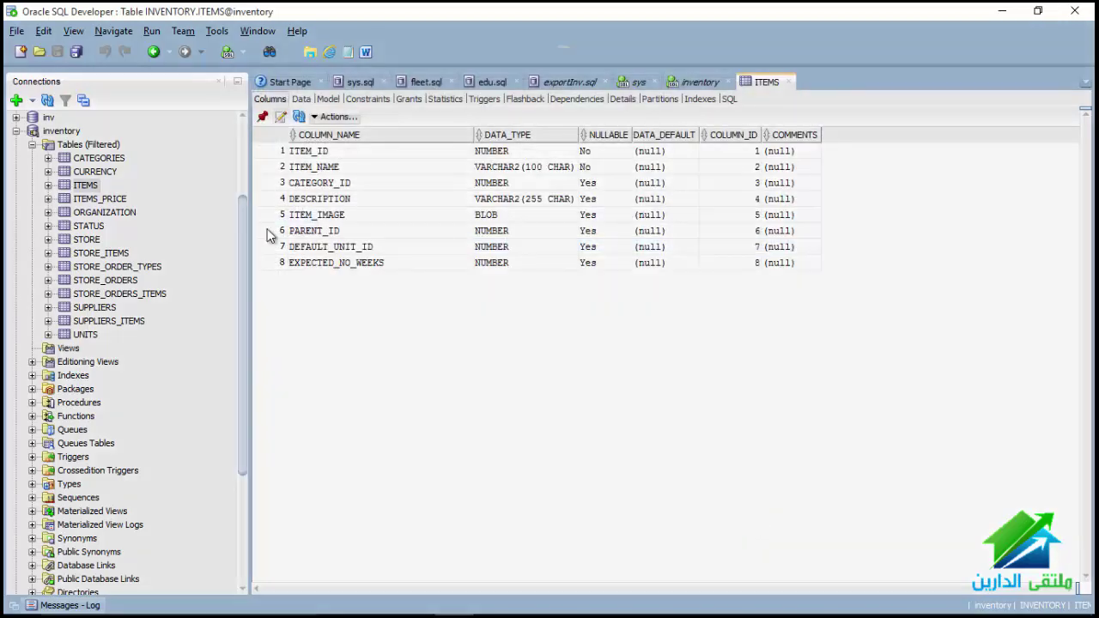
Edit the CURRENCY table to make CODE the primary key and NAME not null, and apply the changes
click(90, 175)
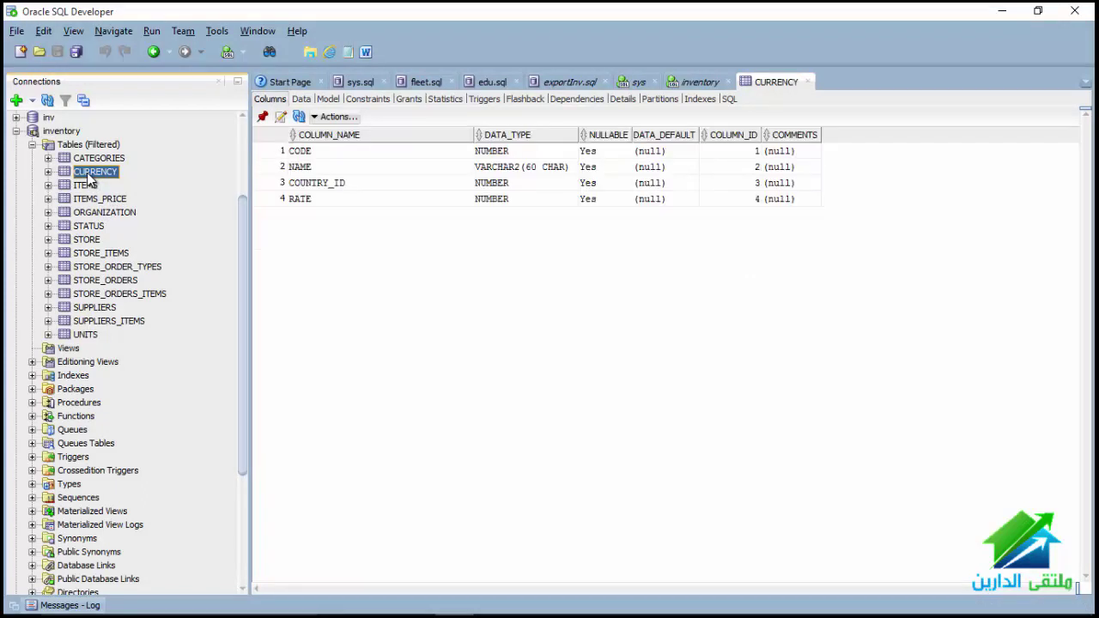
click(282, 120)
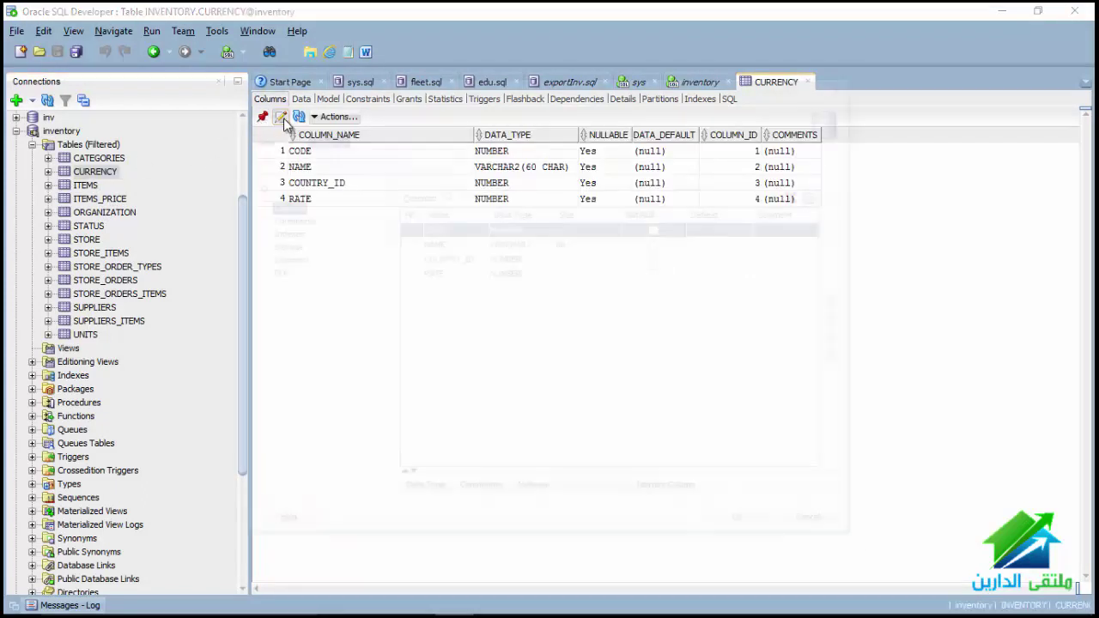
click(402, 229)
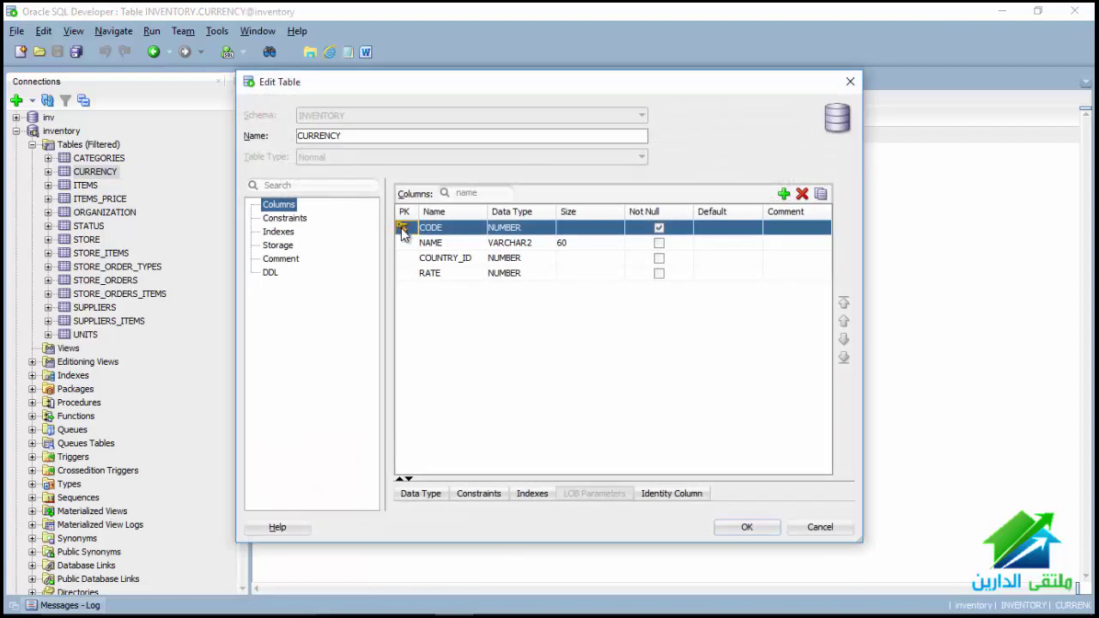
click(658, 245)
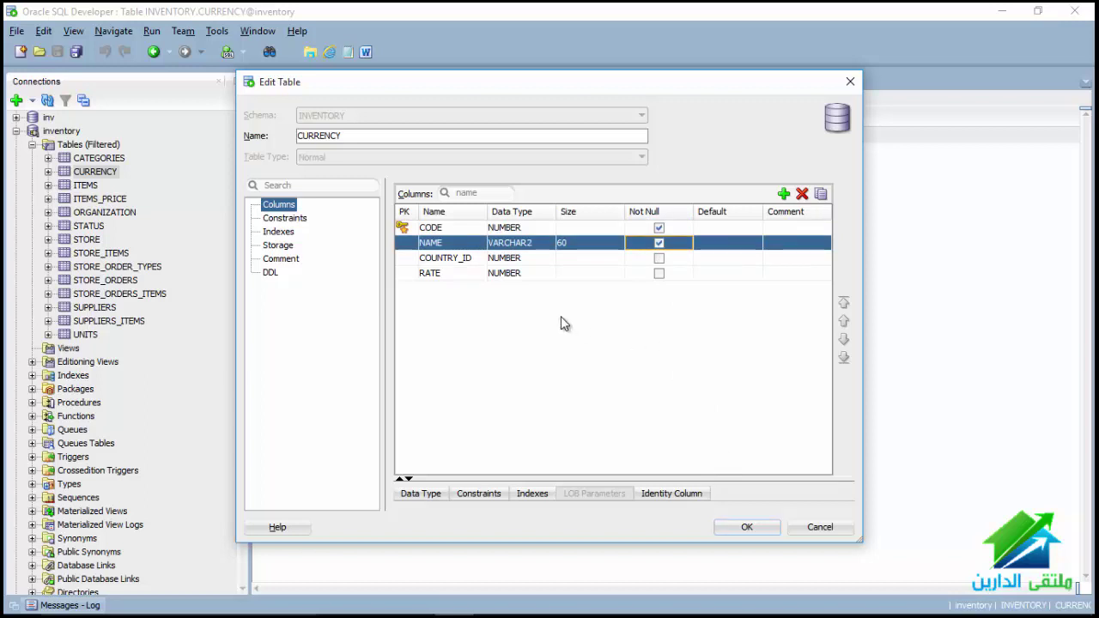
click(748, 528)
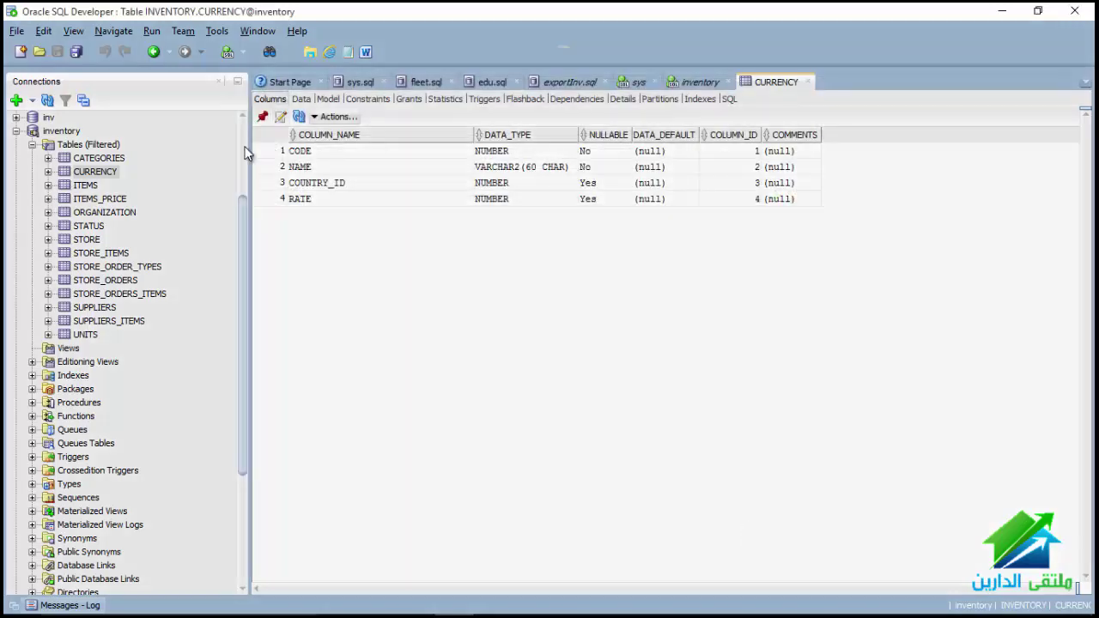
Edit the ITEMS_PRICE table to make ITEM_ID the primary key and START_DATE and PURCHASE_PRICE not null, and apply the changes
click(95, 203)
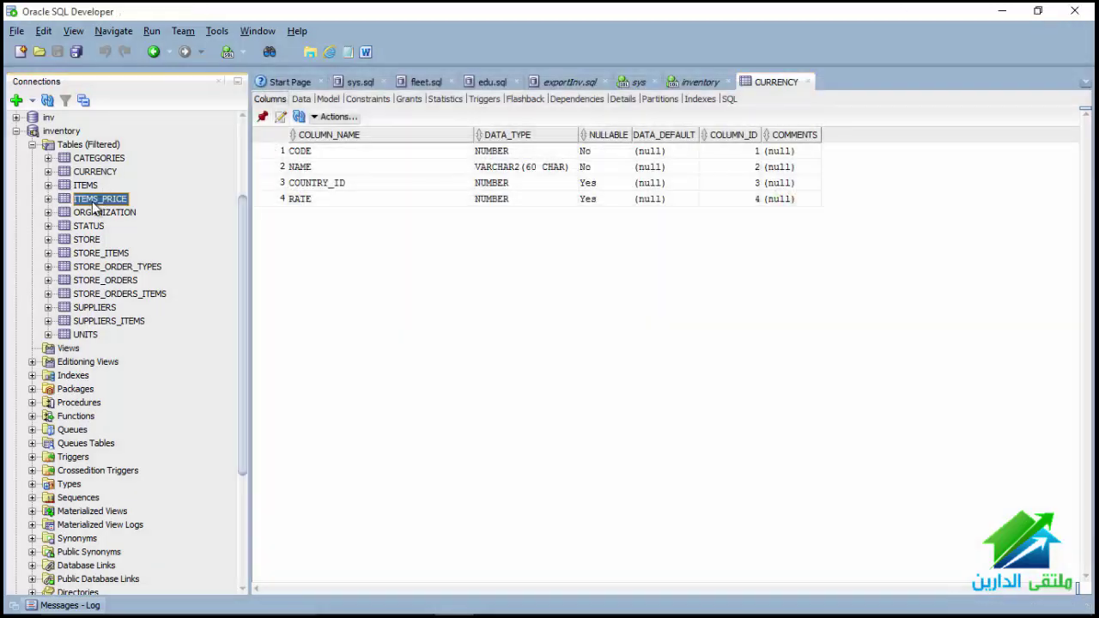
click(280, 119)
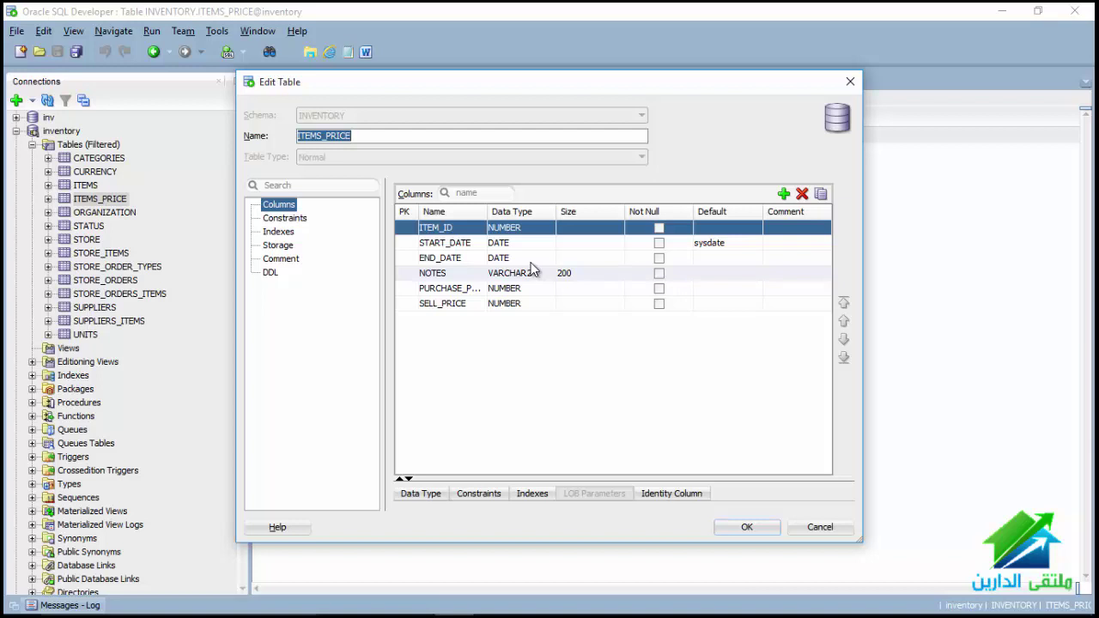
click(400, 227)
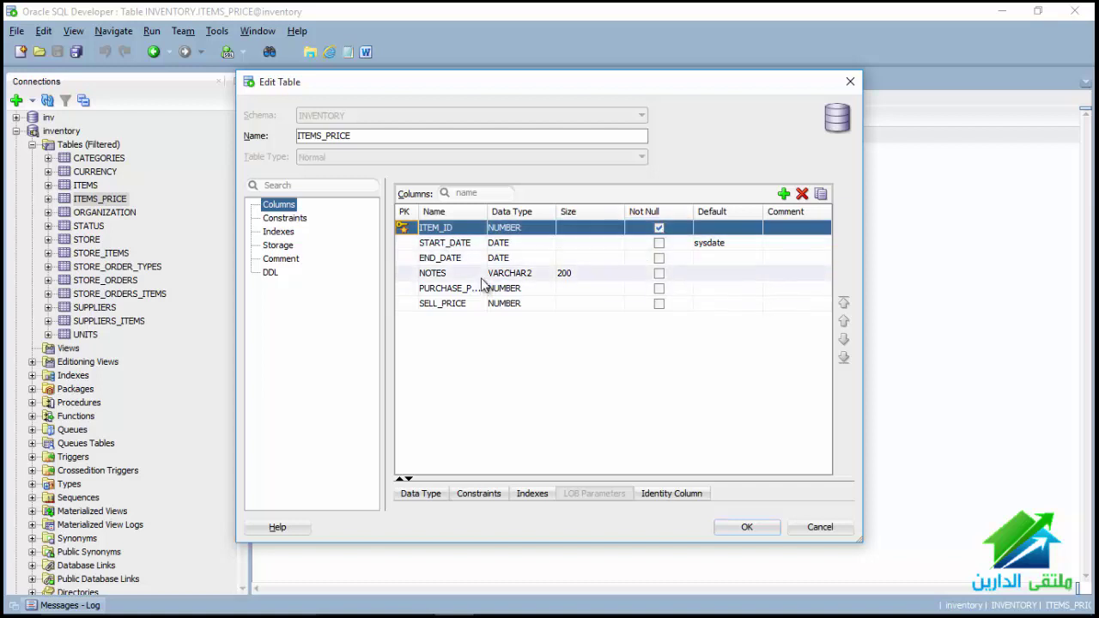
click(659, 243)
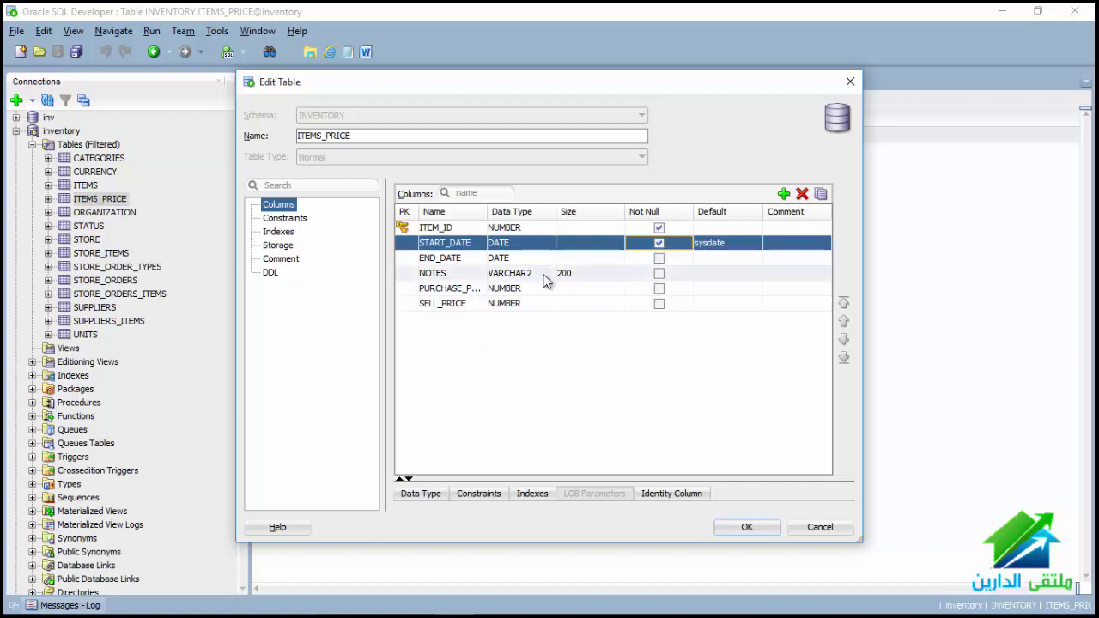
drag(487, 211, 518, 207)
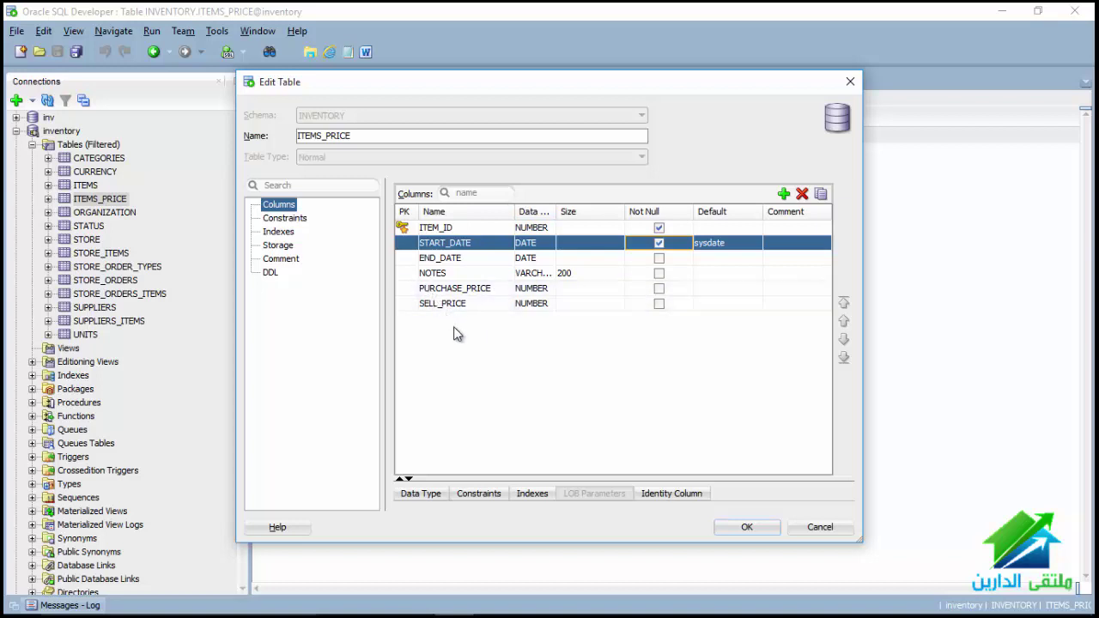
click(658, 289)
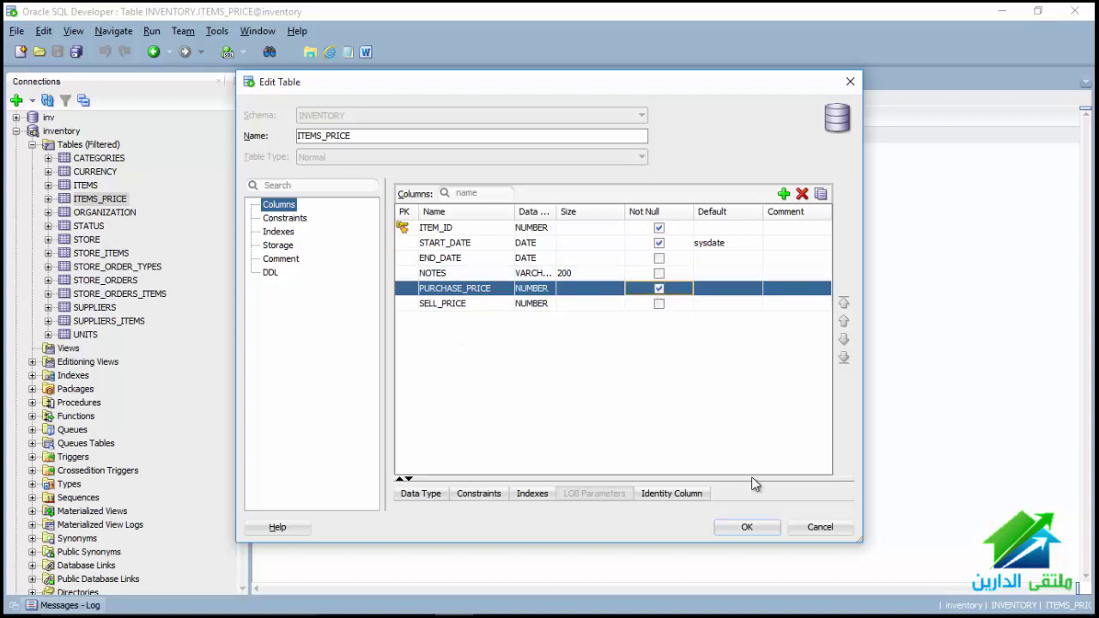
click(747, 528)
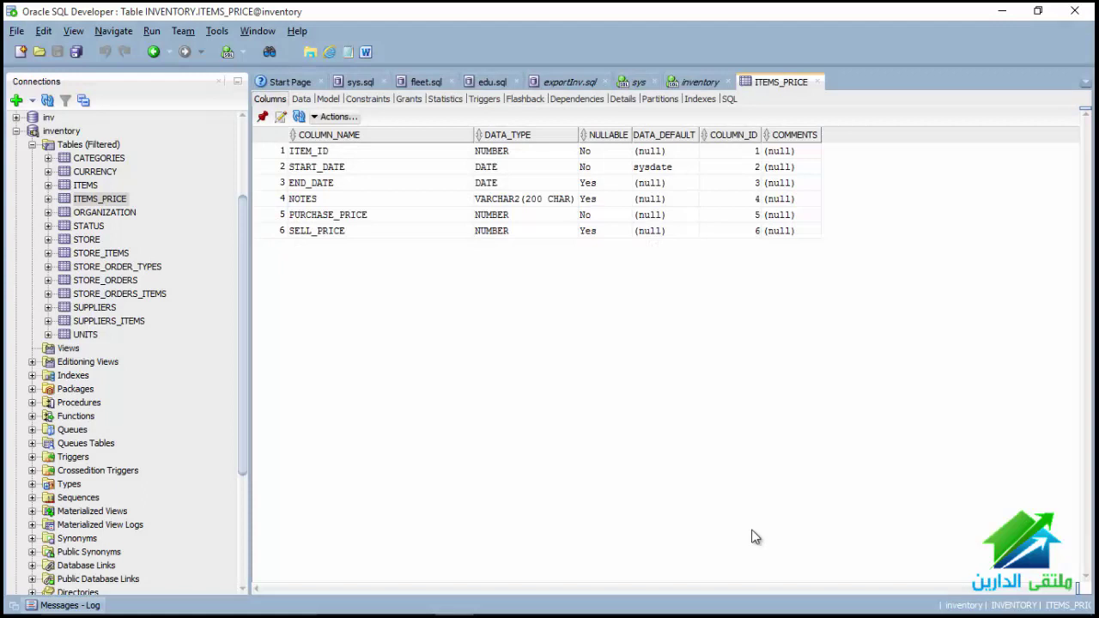
Add START_DATE to the primary key of ITEMS_PRICE, and save it with a new foreign key referencing ITEMS through ITEMS_PK
click(282, 118)
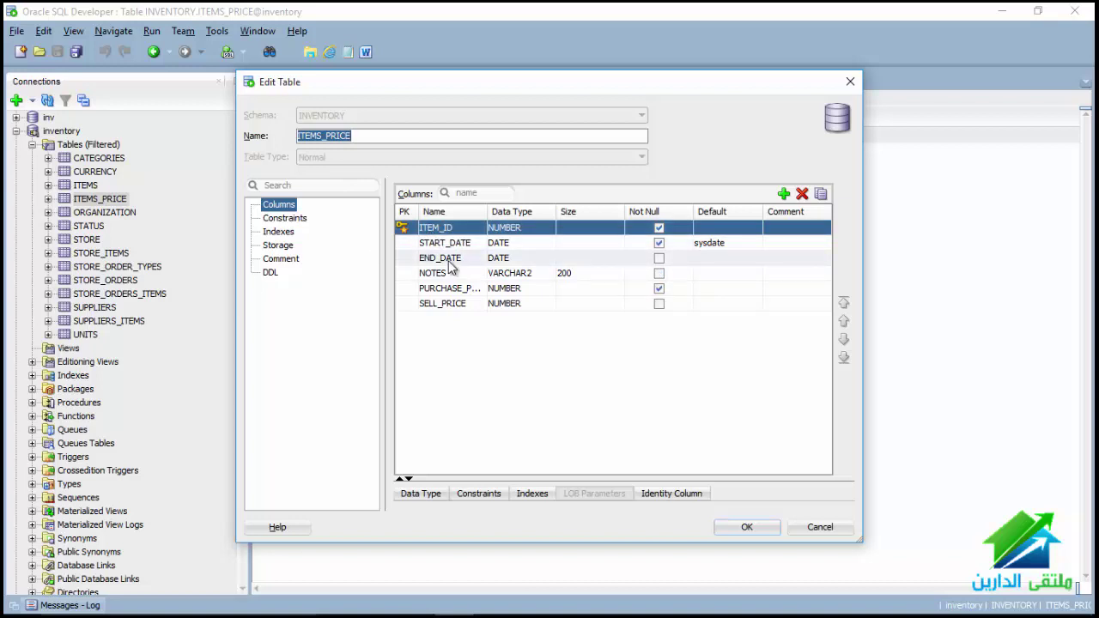
click(403, 243)
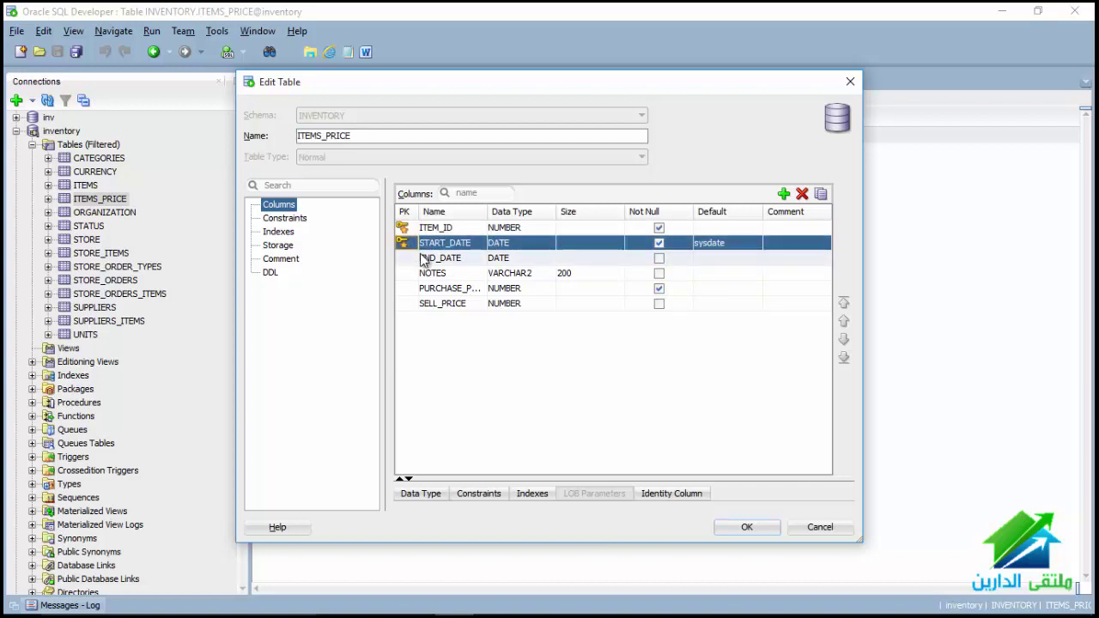
click(290, 219)
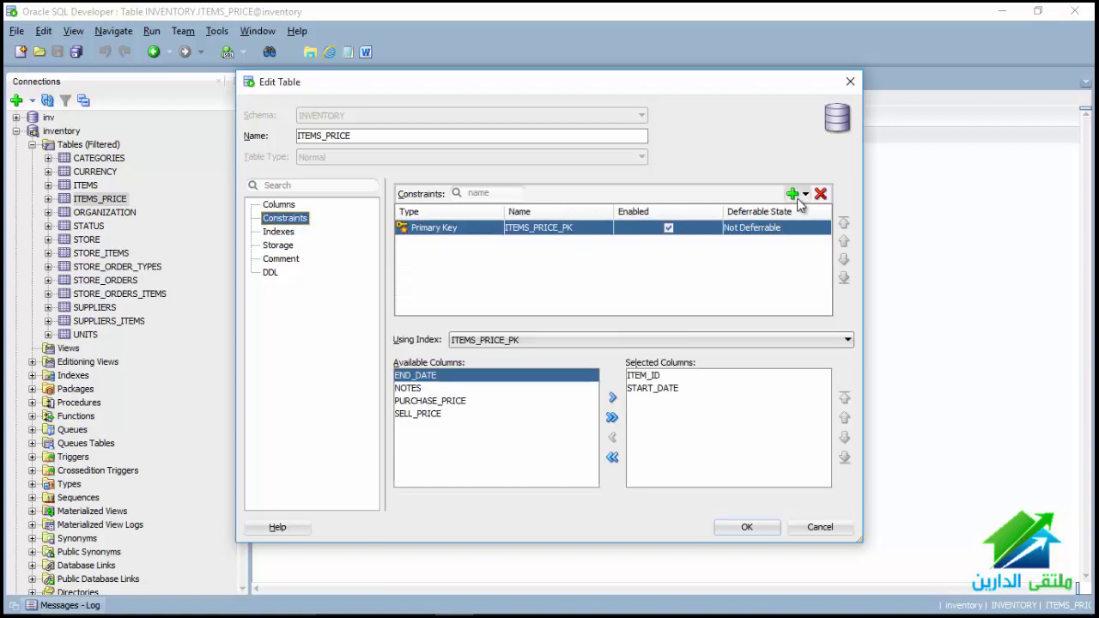
click(801, 198)
click(794, 250)
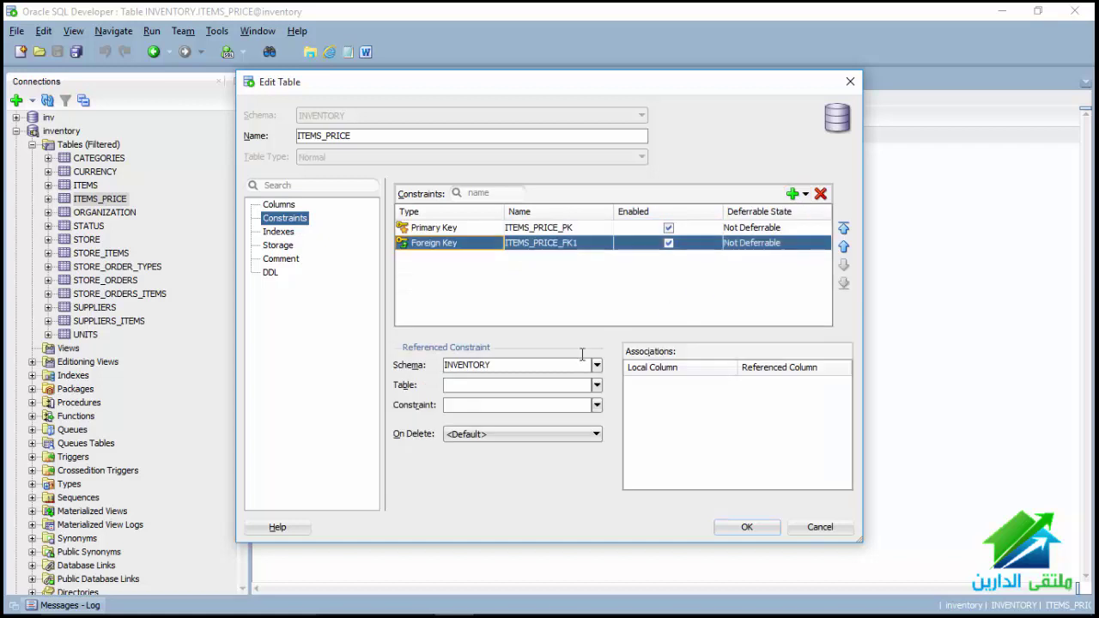
click(597, 384)
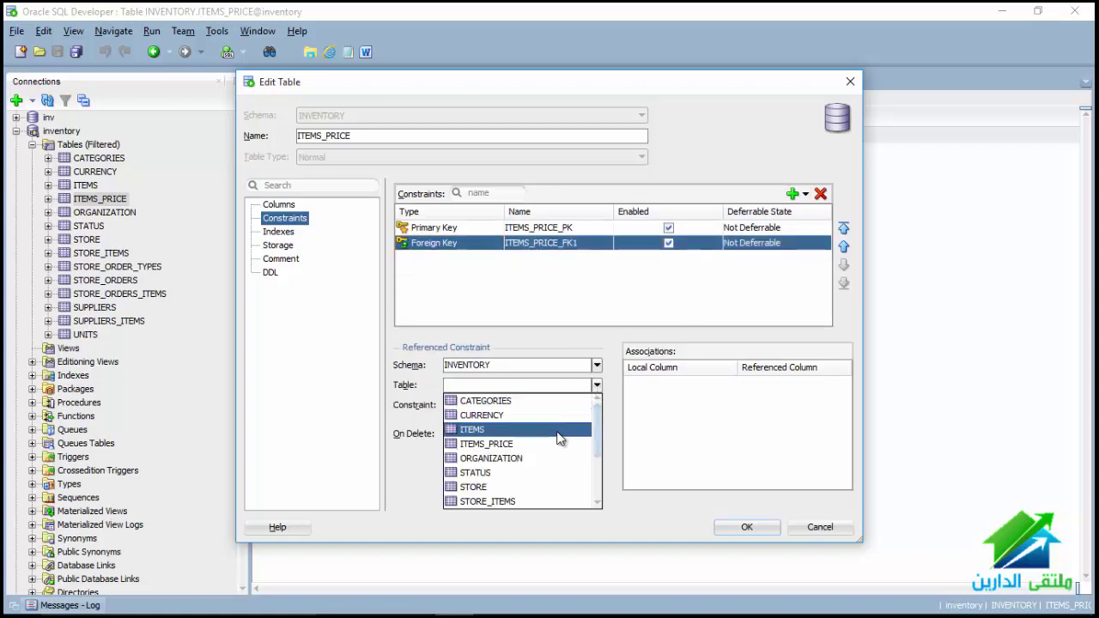
click(559, 429)
click(597, 405)
click(578, 419)
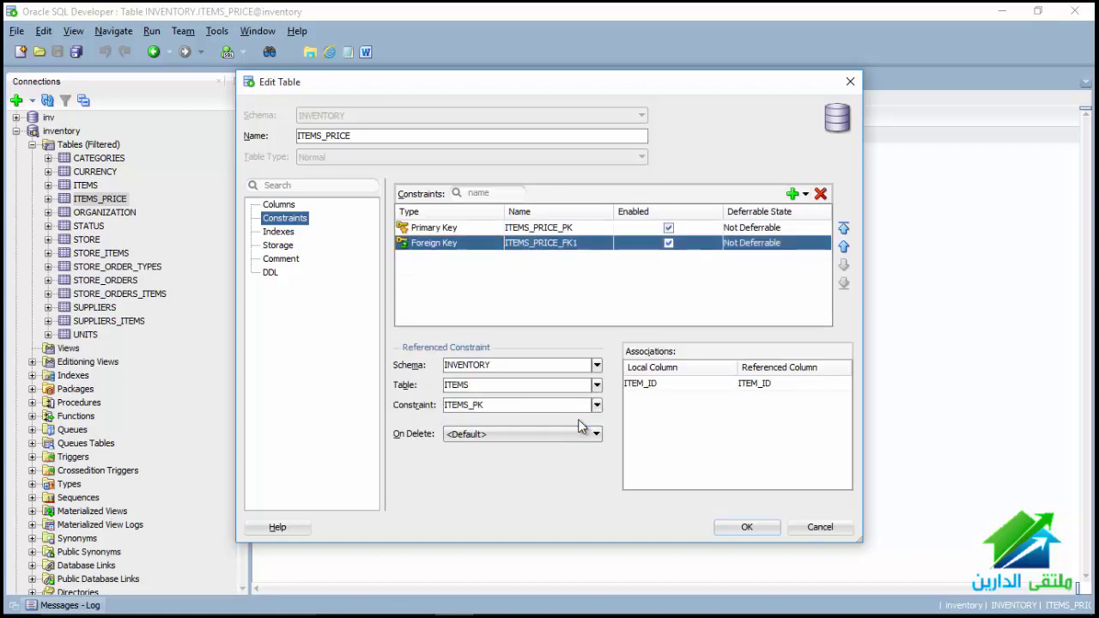
click(746, 528)
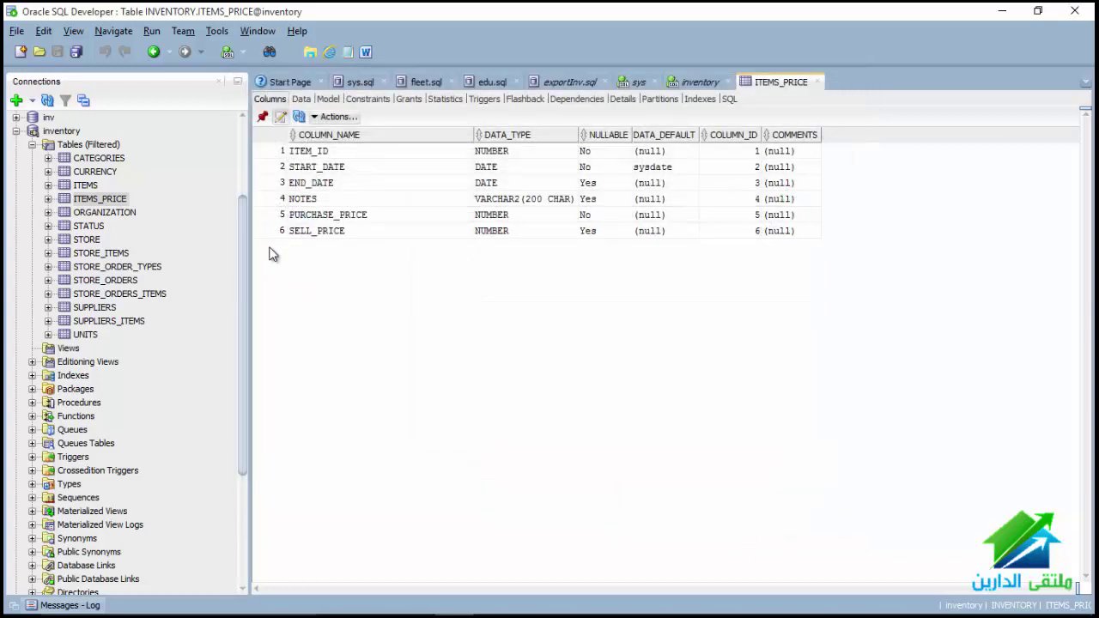
Edit the STATUS table to make STATUS_ID the primary key and the STATUS column not null, and apply the changes
click(86, 227)
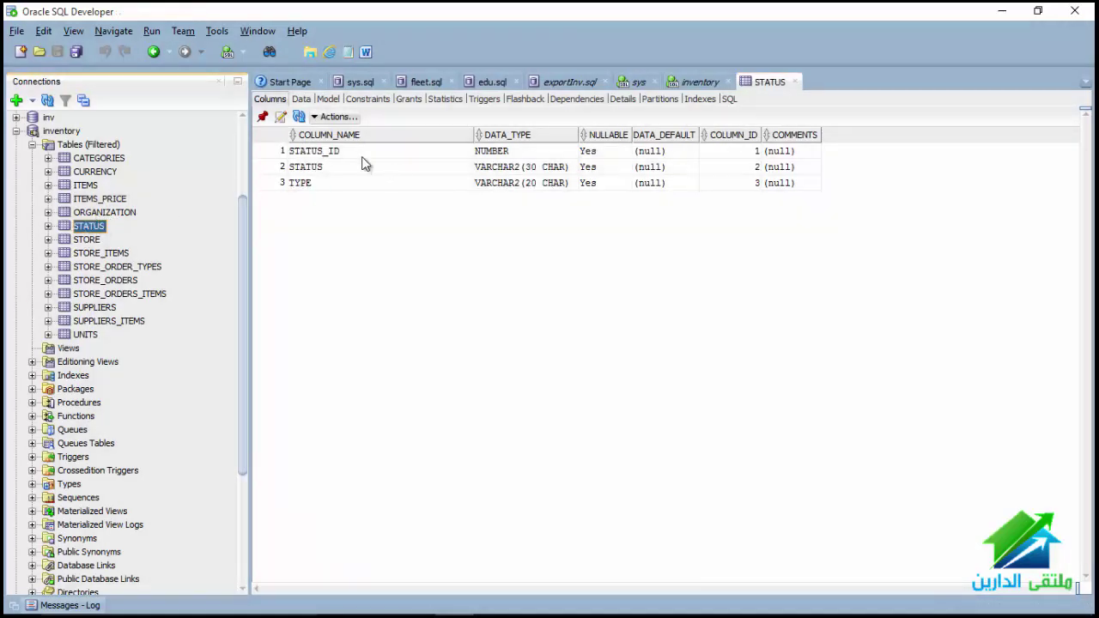
click(281, 119)
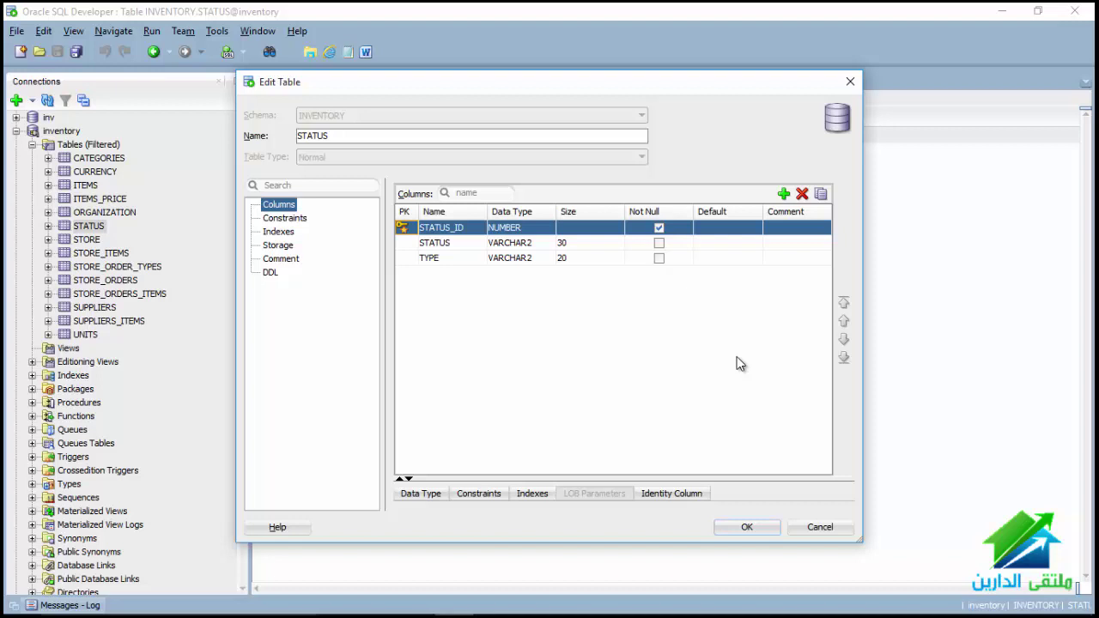
click(659, 244)
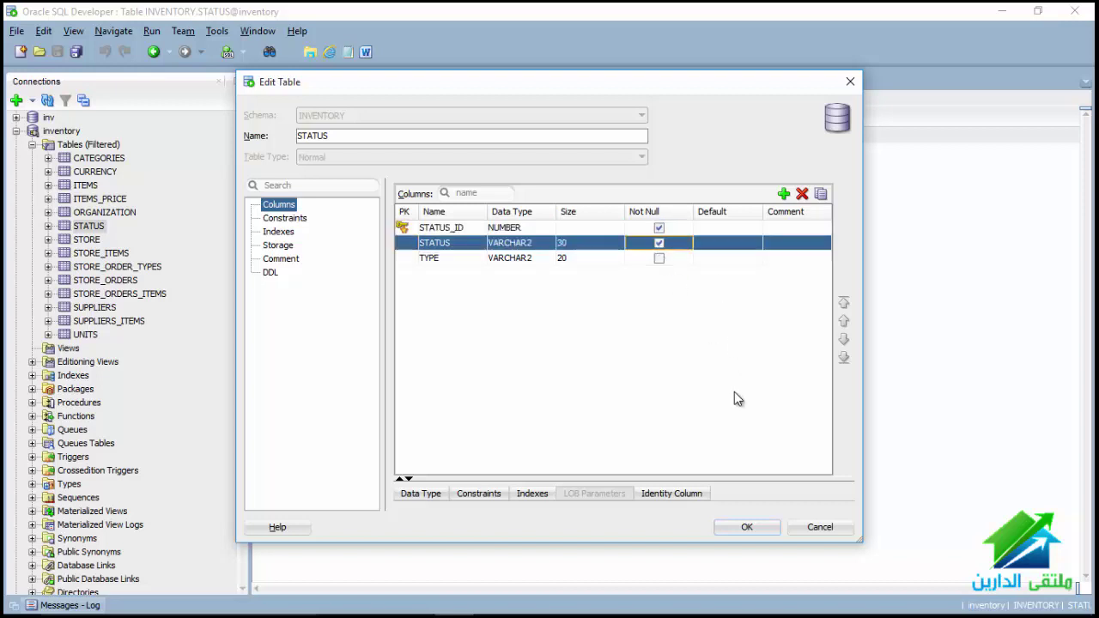
click(749, 527)
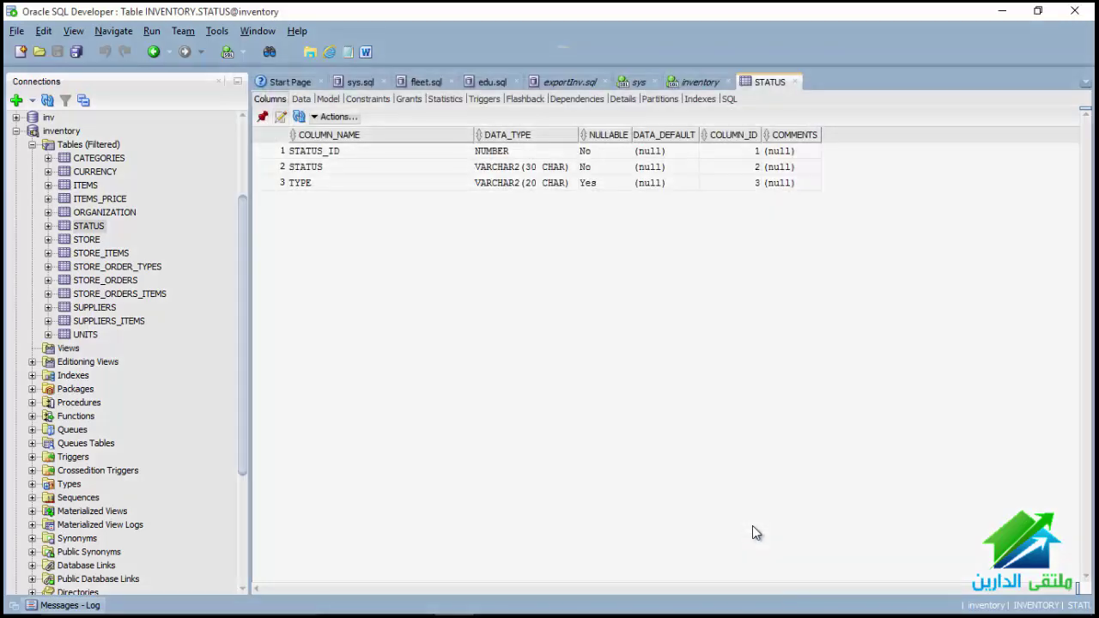
Edit the STORE table to make STORE_ID the primary key and STORE_NAME not null, and apply the changes
click(88, 241)
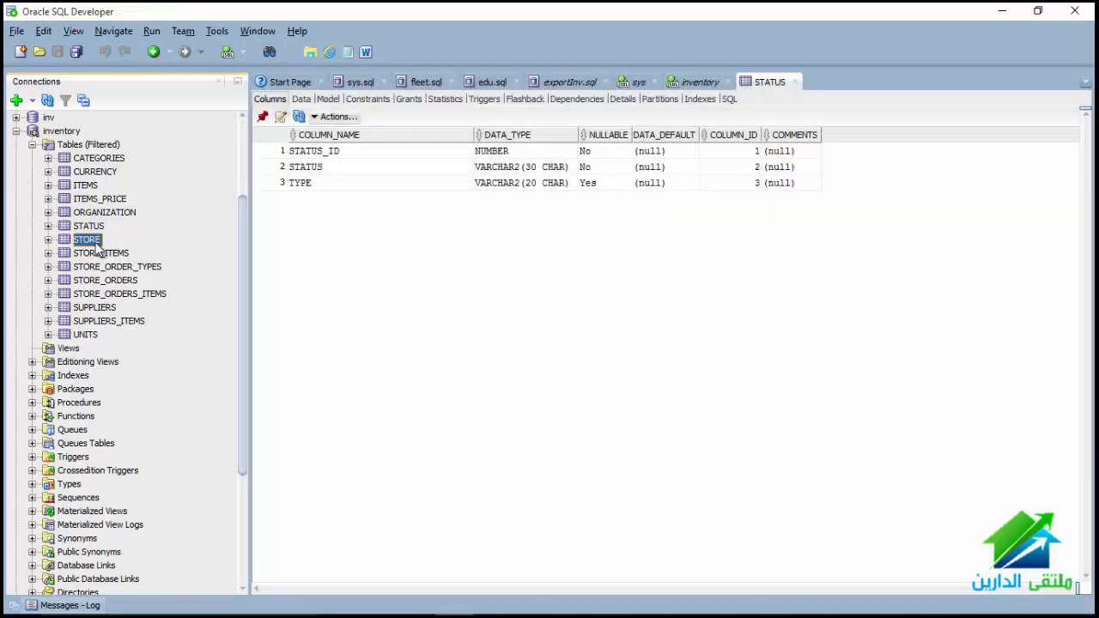
click(282, 117)
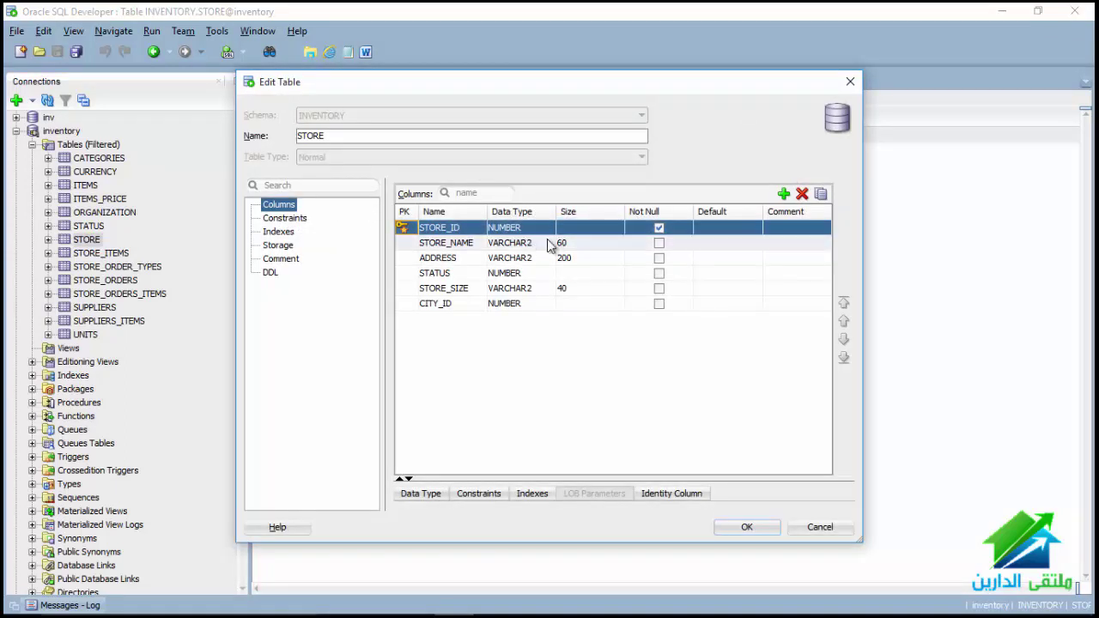
click(659, 244)
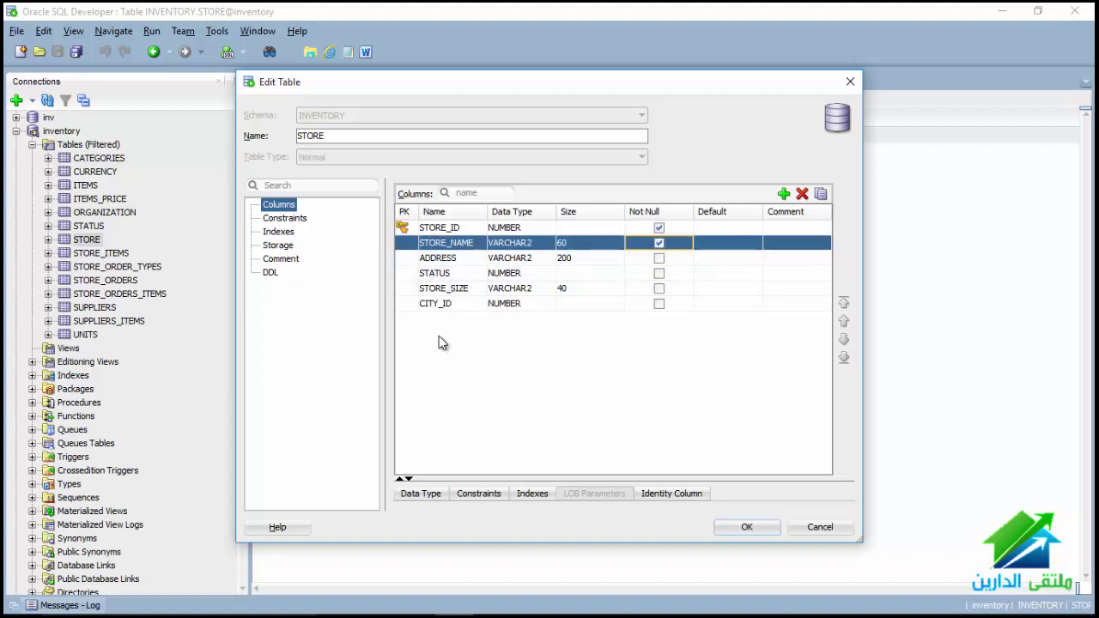
click(747, 526)
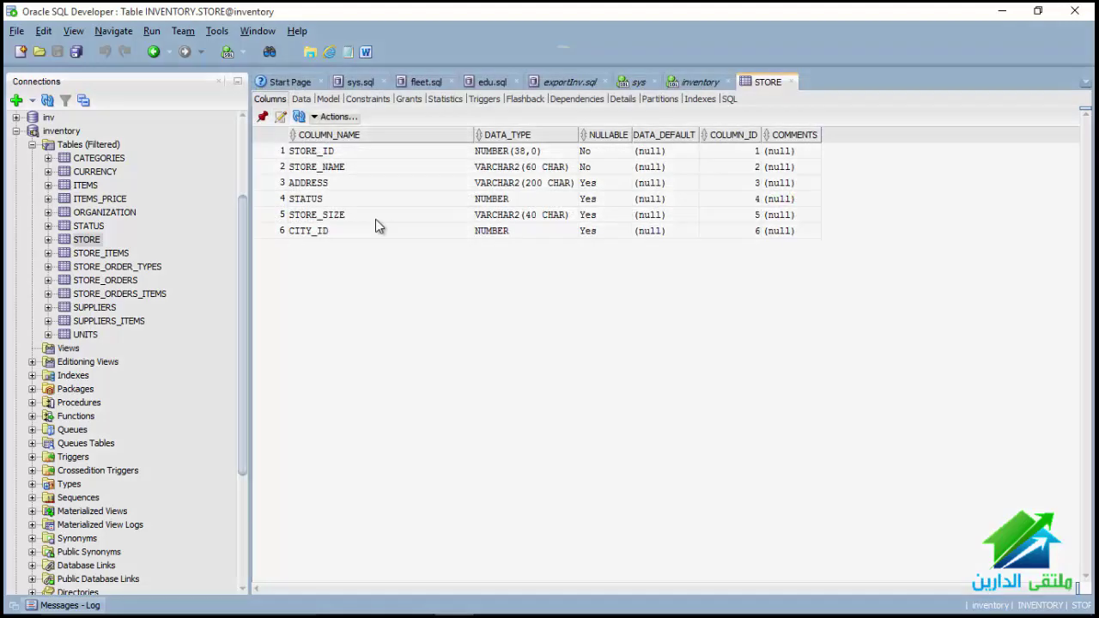
Edit the STORE_ITEMS table to give it a composite primary key of ITEM_ID, STORE_ID and UNIT_ID
click(108, 255)
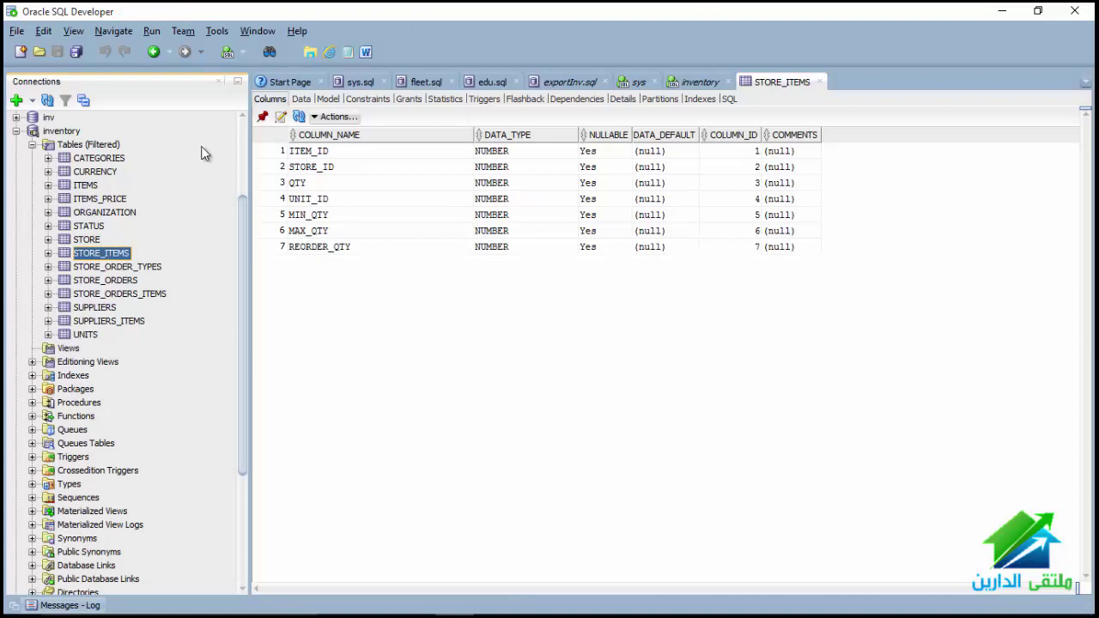
click(281, 117)
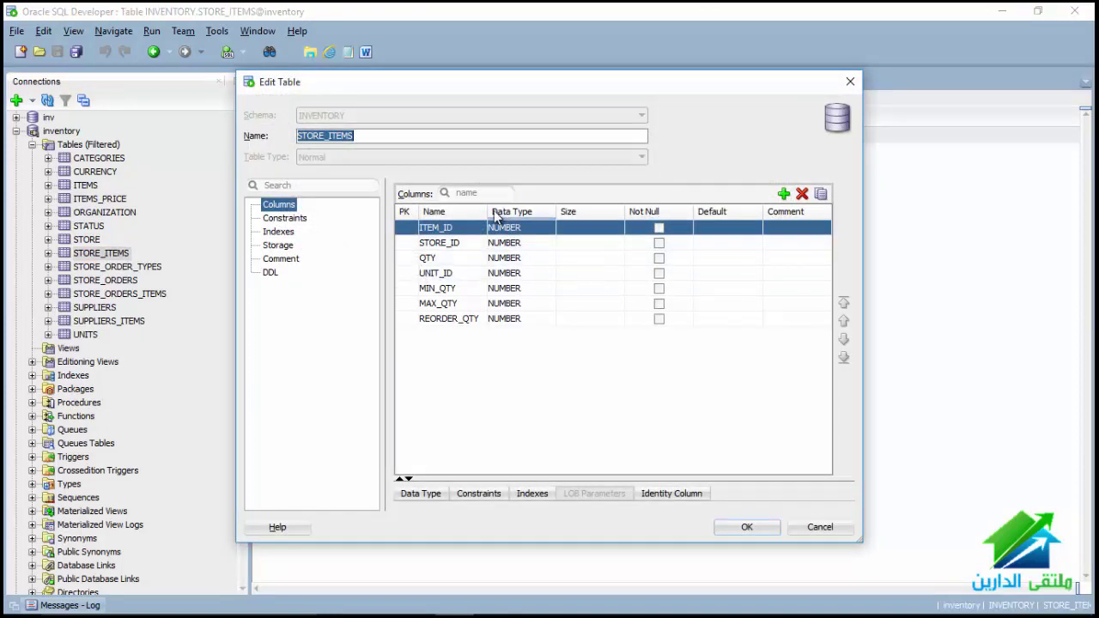
drag(488, 211, 592, 209)
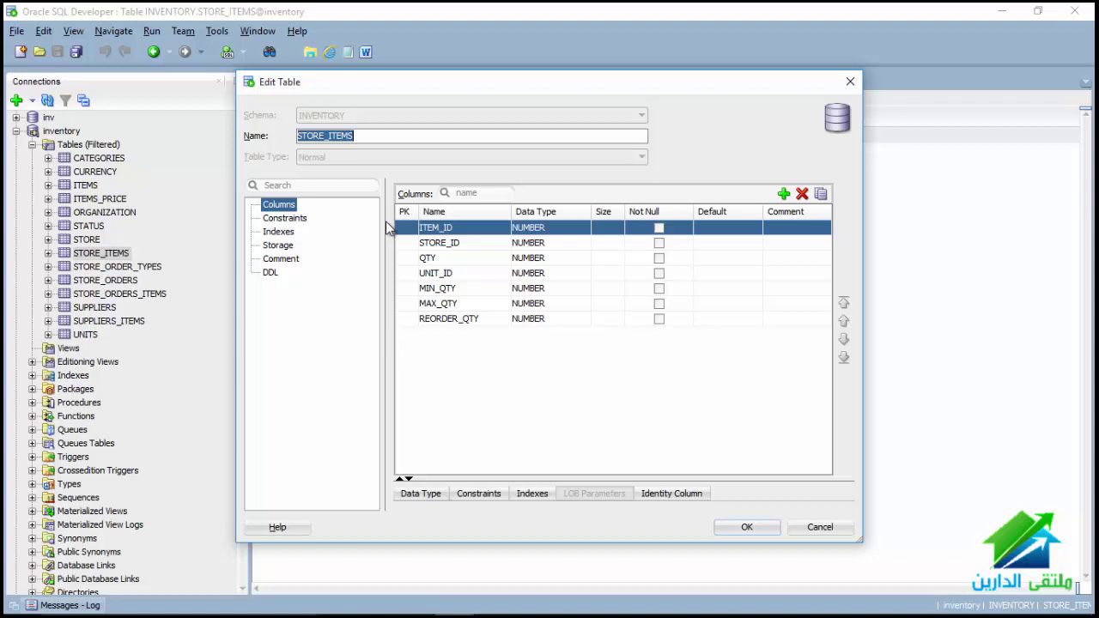
click(445, 230)
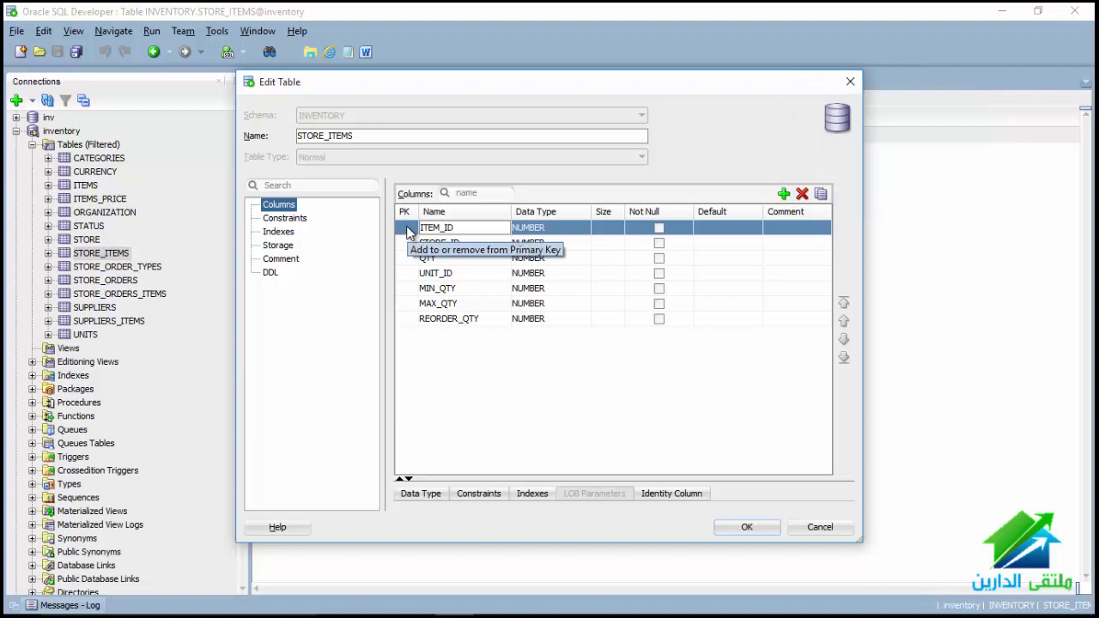
click(408, 229)
click(407, 244)
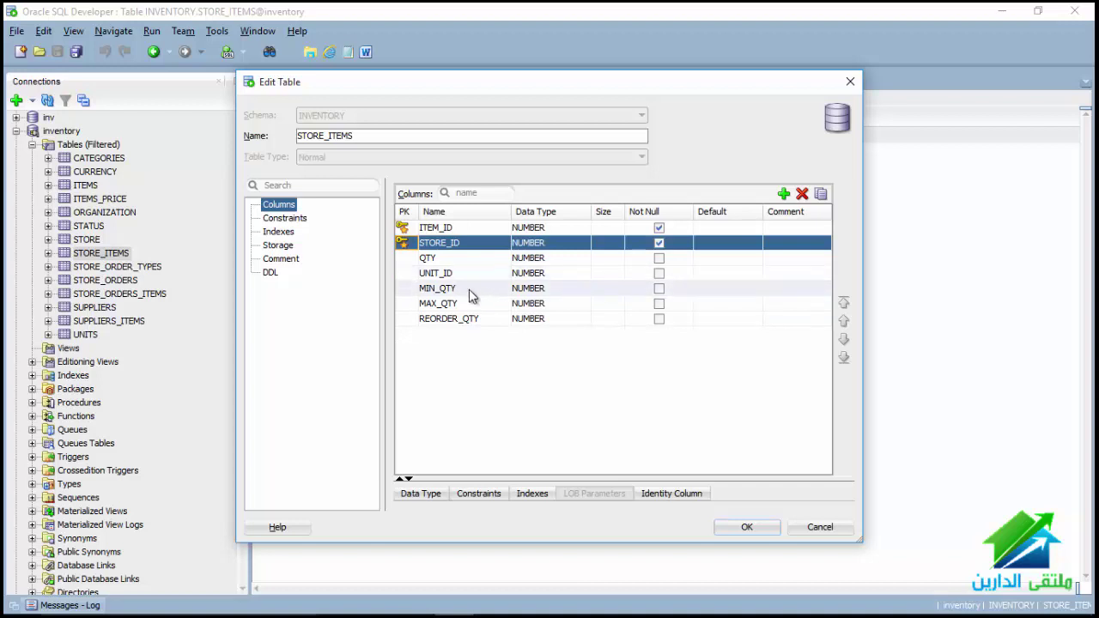
click(403, 273)
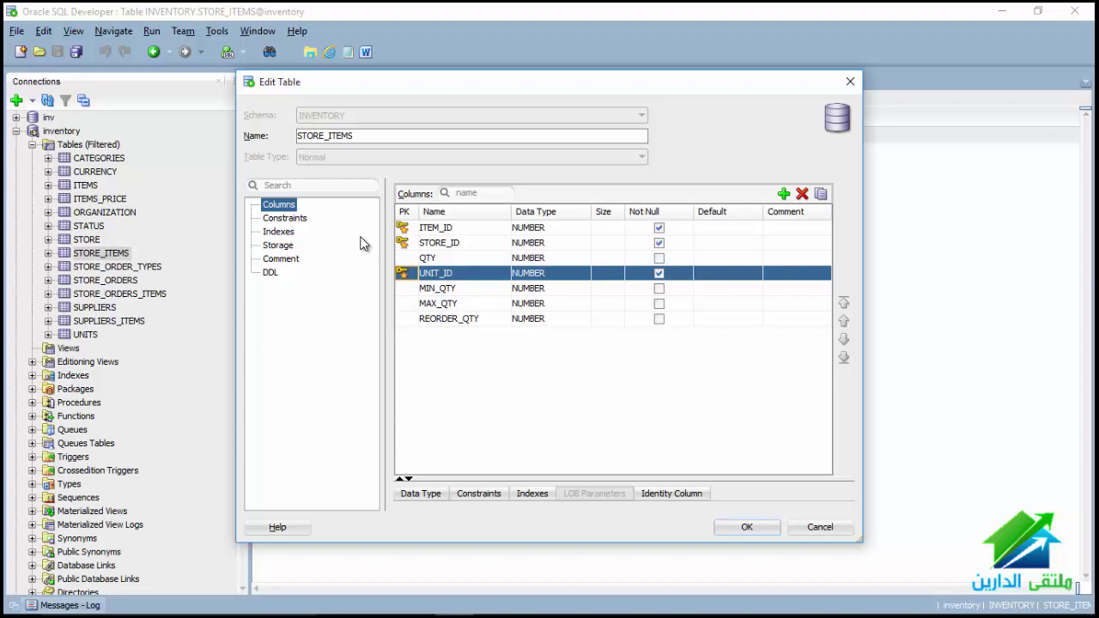
Add a foreign key constraint to STORE_ITEMS that references the ITEMS table through ITEMS_PK
click(288, 220)
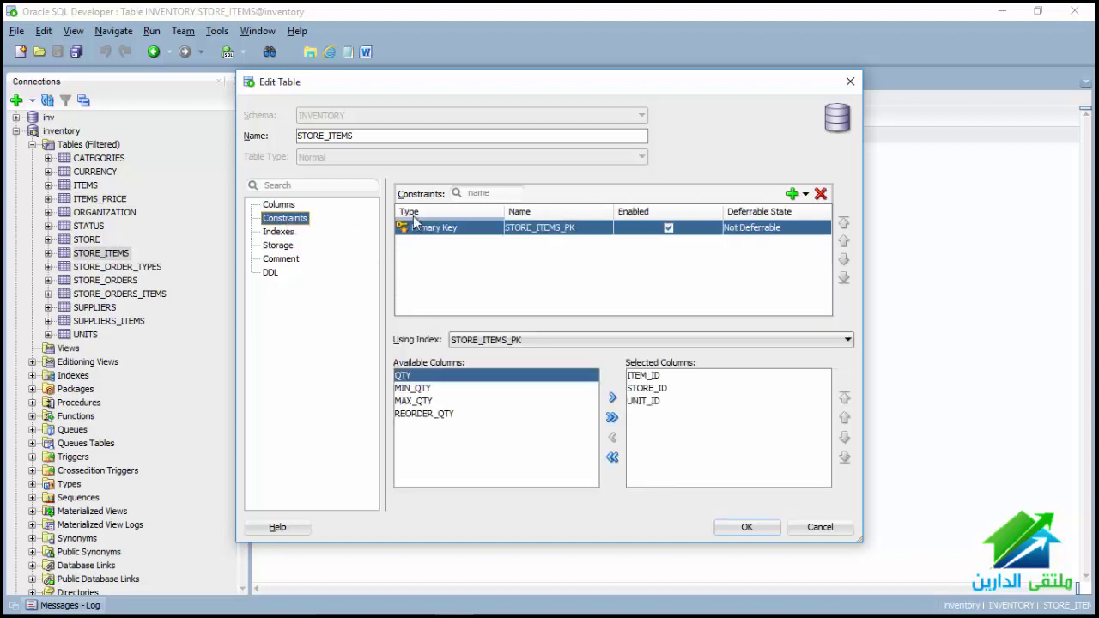
click(805, 194)
click(816, 248)
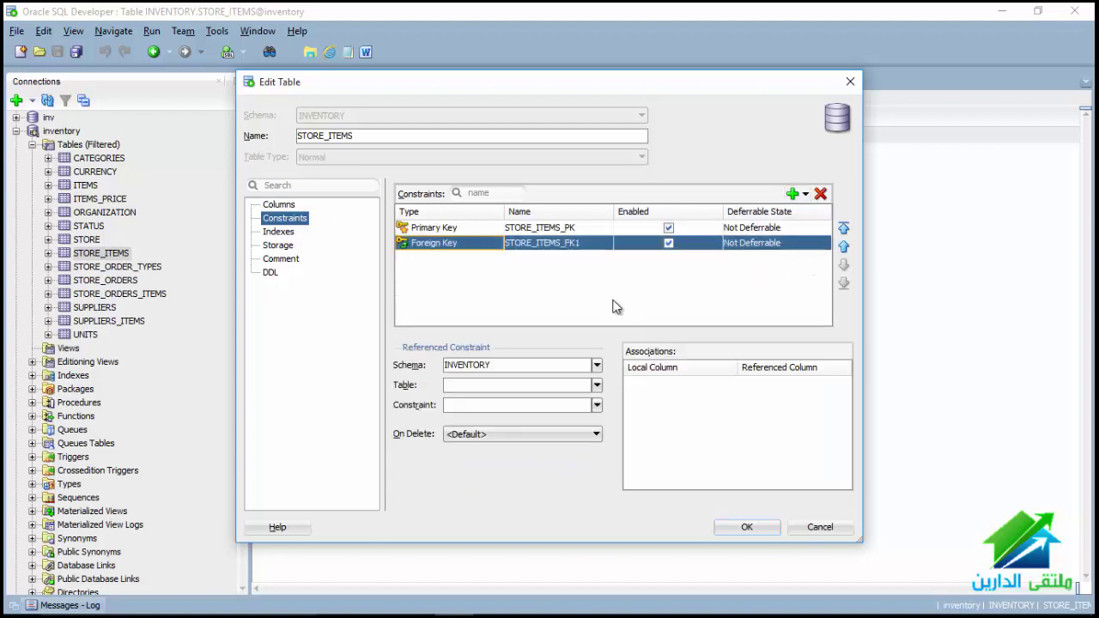
click(597, 385)
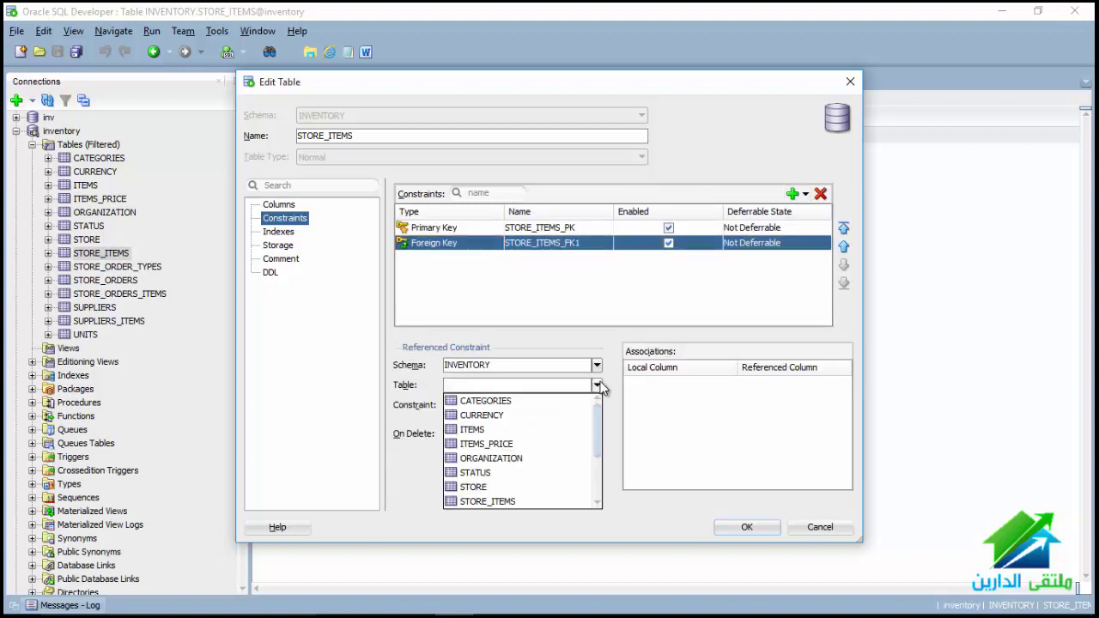
click(527, 429)
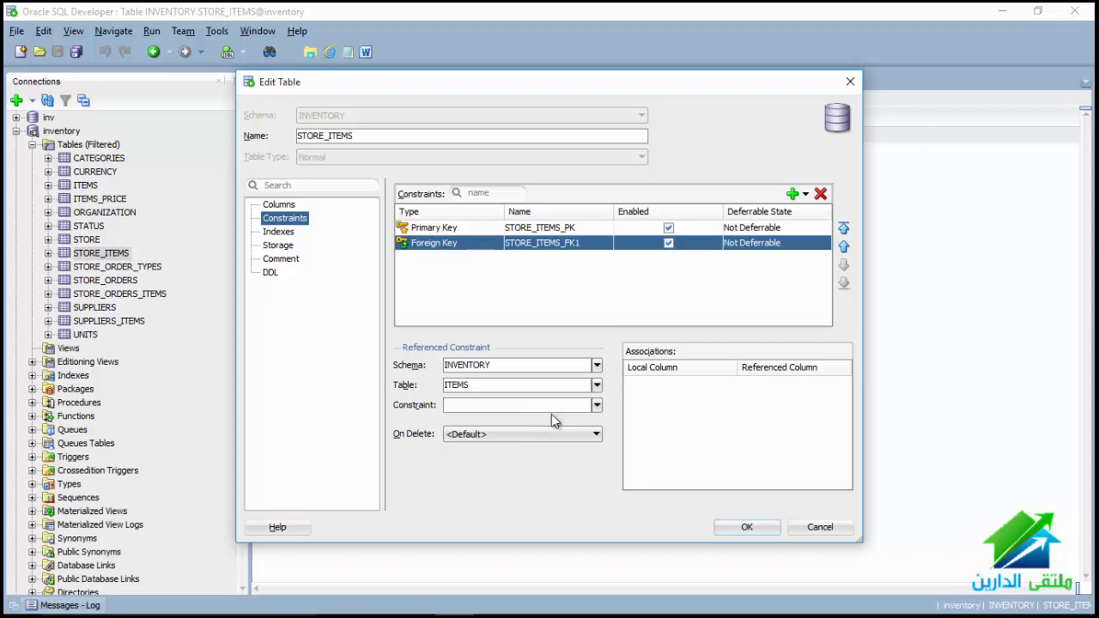
click(597, 405)
click(578, 420)
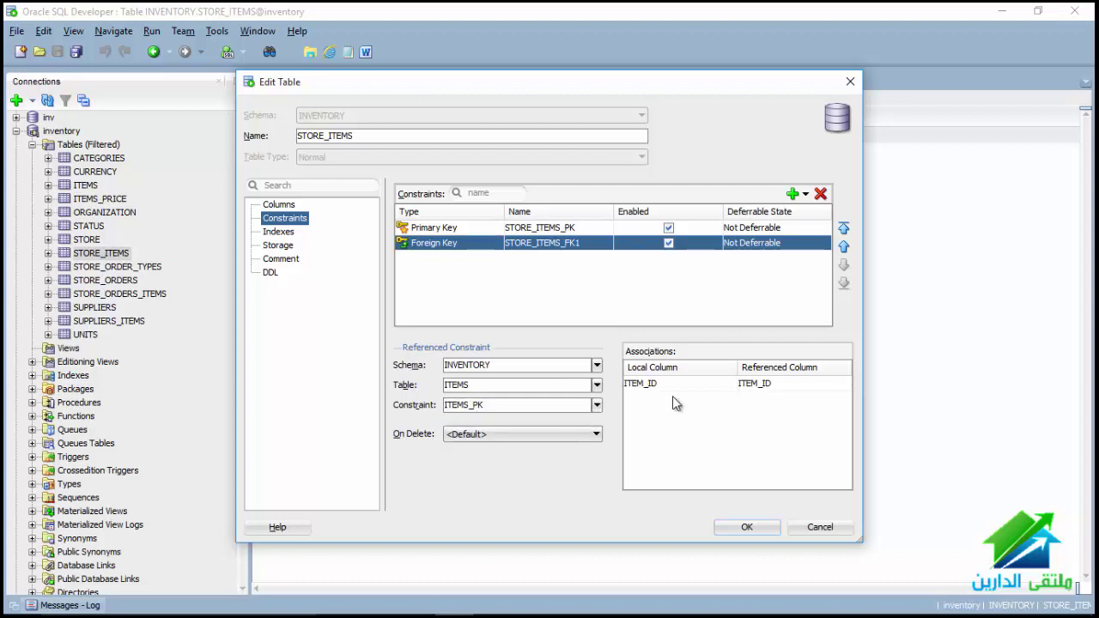
Add a second foreign key constraint to STORE_ITEMS that references the STORE table through STORE_PK
click(802, 194)
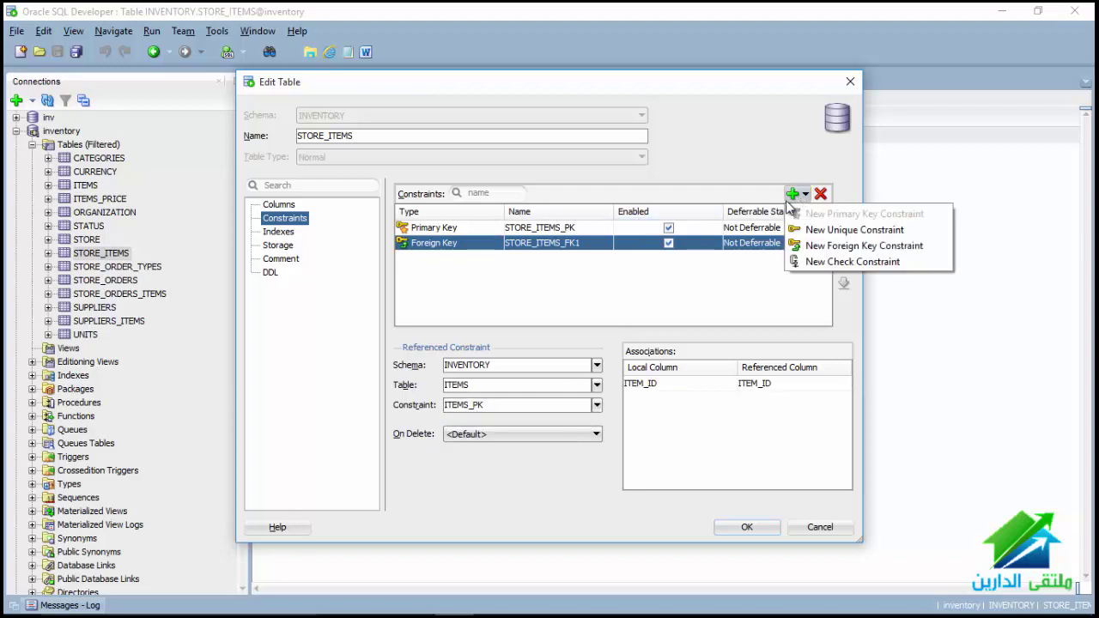
click(859, 246)
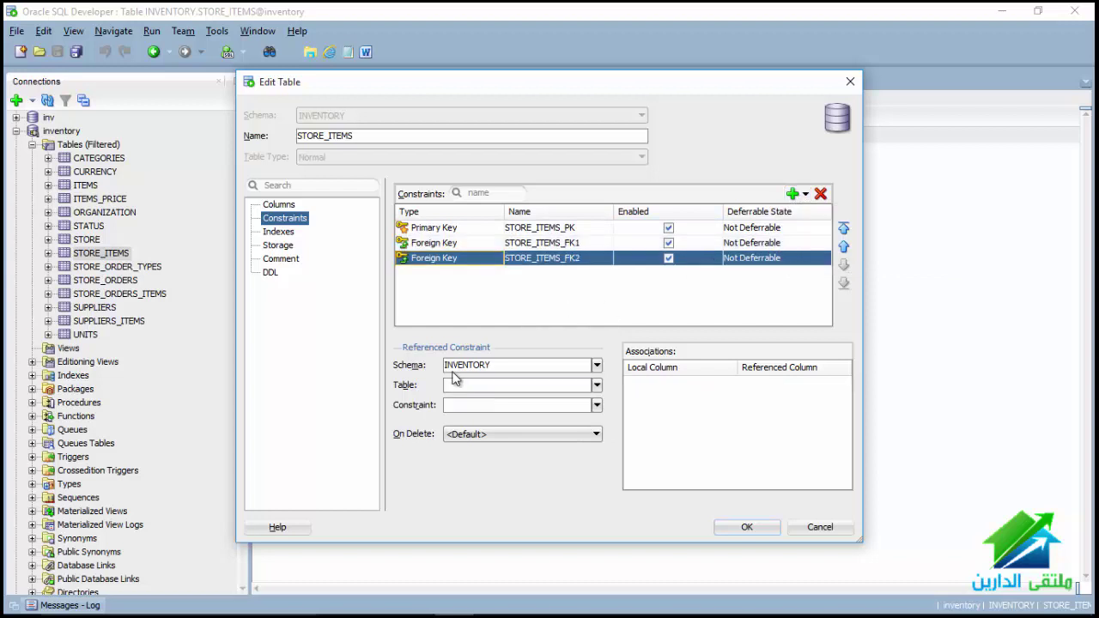
click(596, 387)
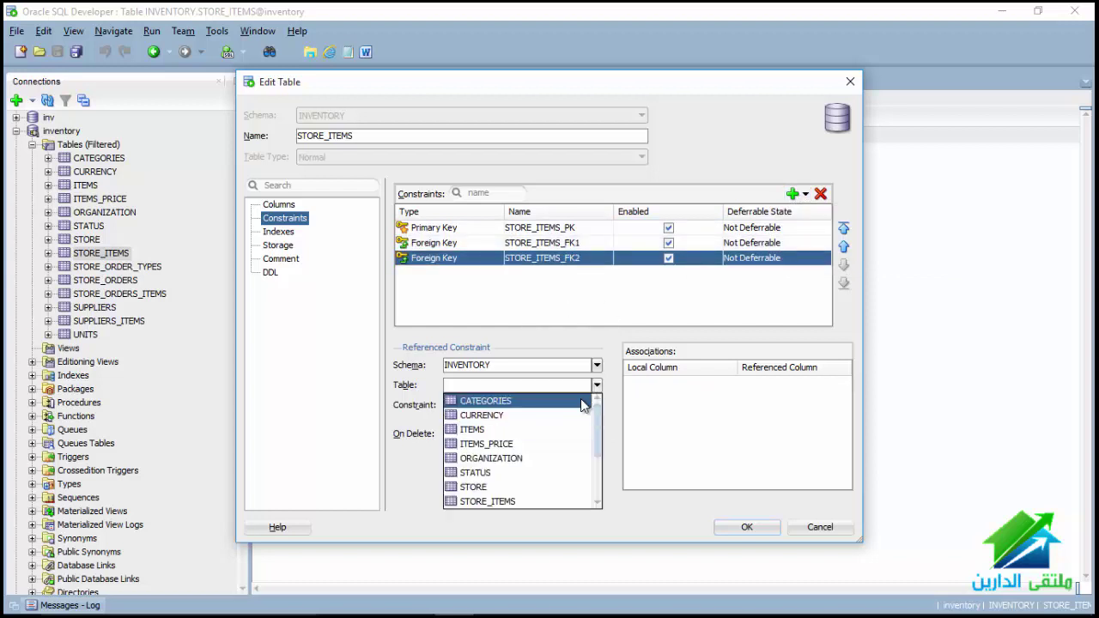
click(532, 493)
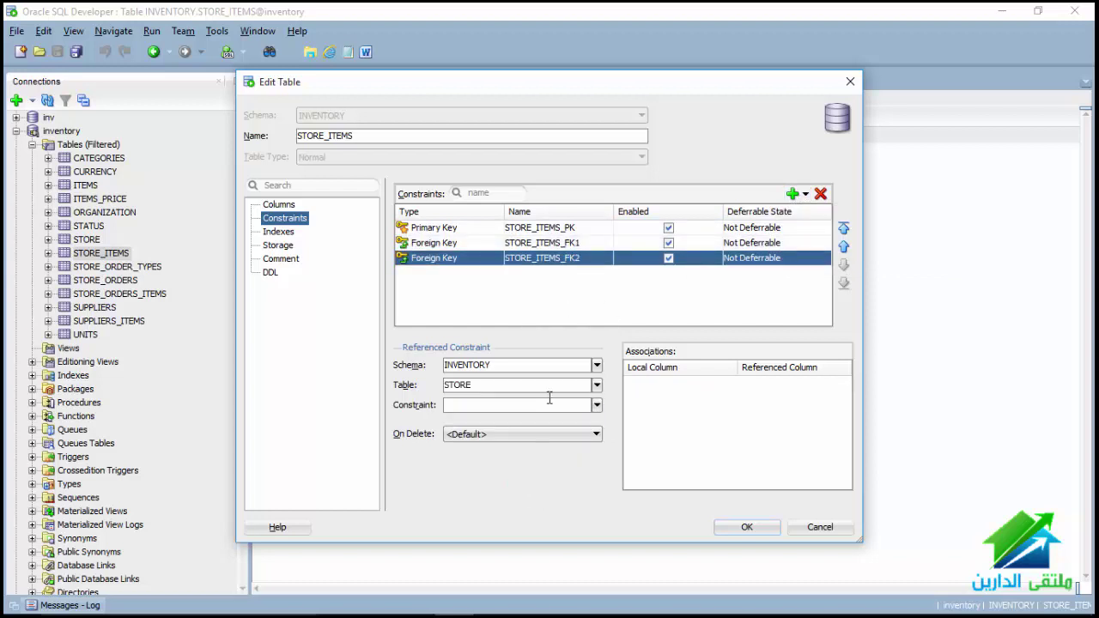
click(596, 404)
click(581, 433)
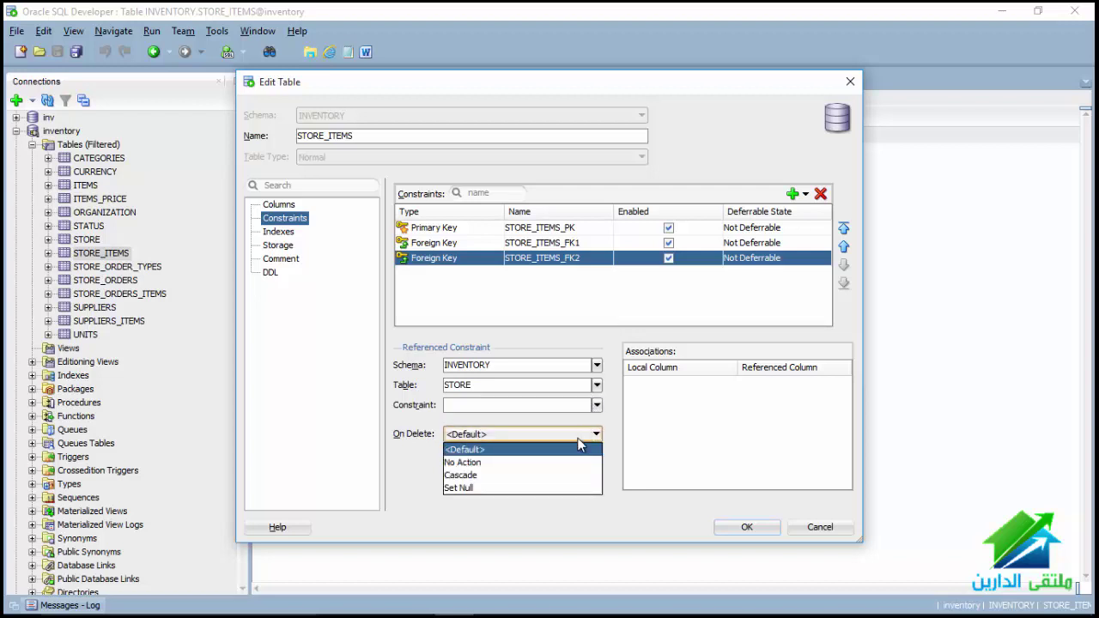
click(596, 405)
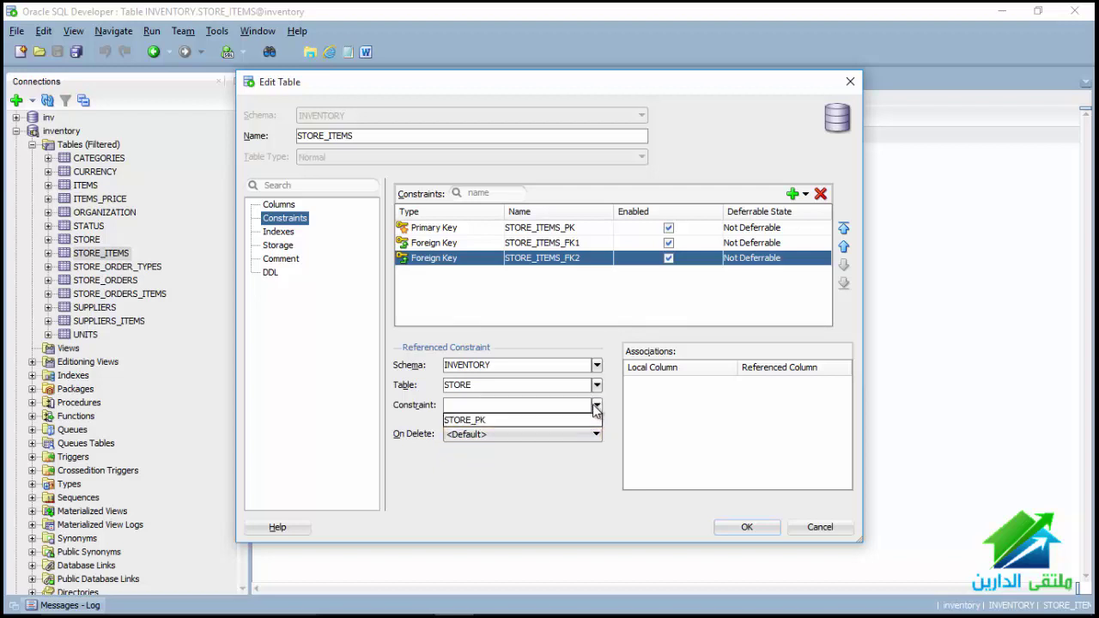
click(575, 420)
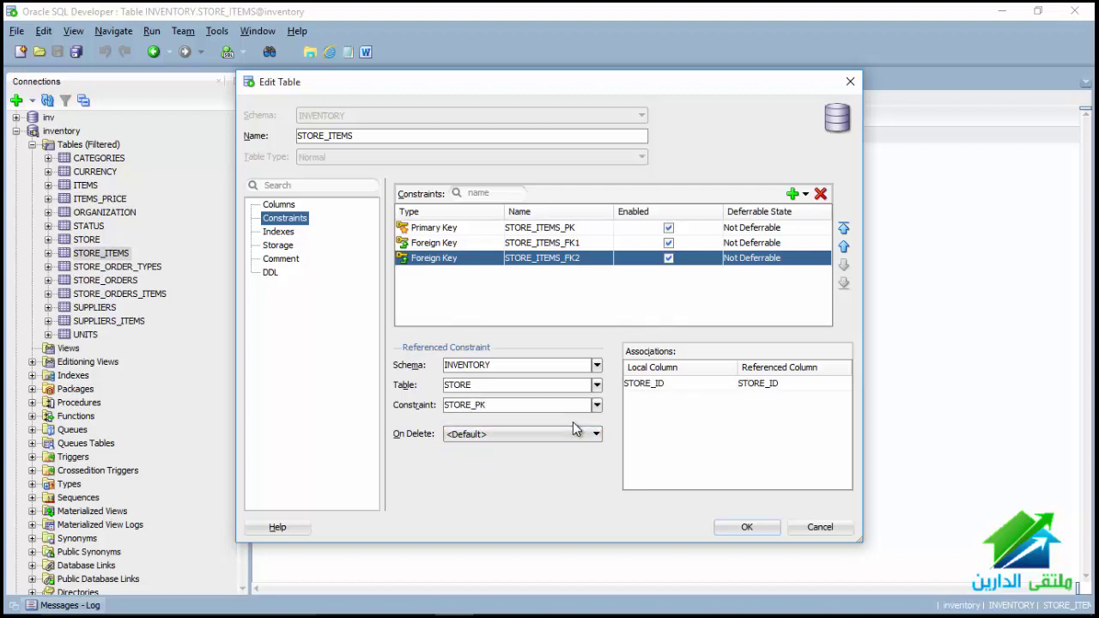
Try to add a third foreign key to STORE_ITEMS referencing the UNITS table, and delete that incomplete constraint
click(797, 194)
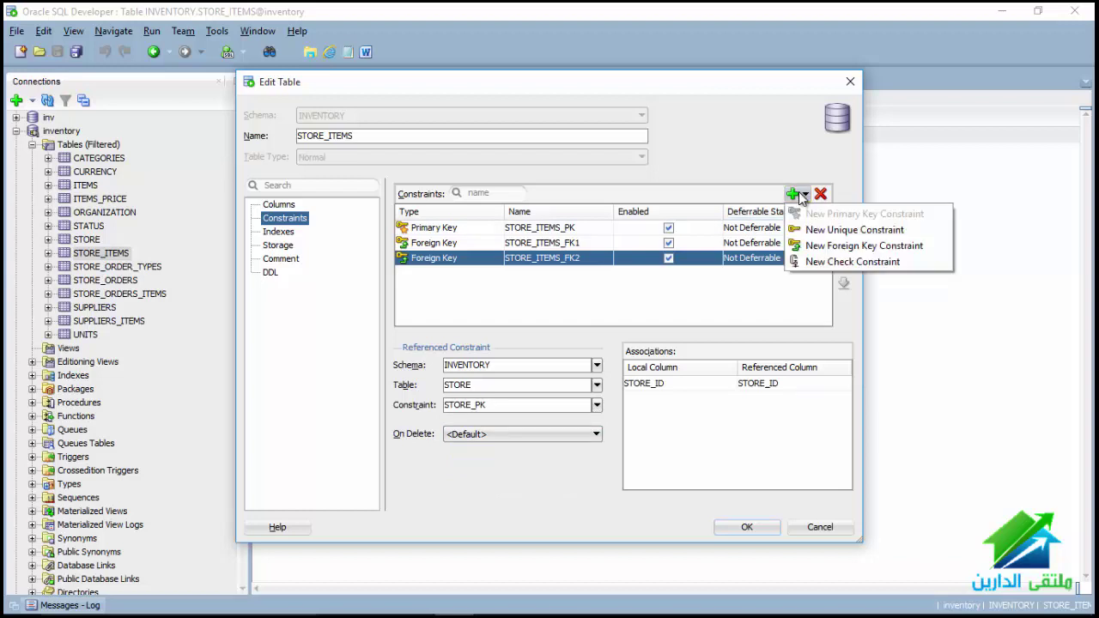
click(807, 248)
click(596, 386)
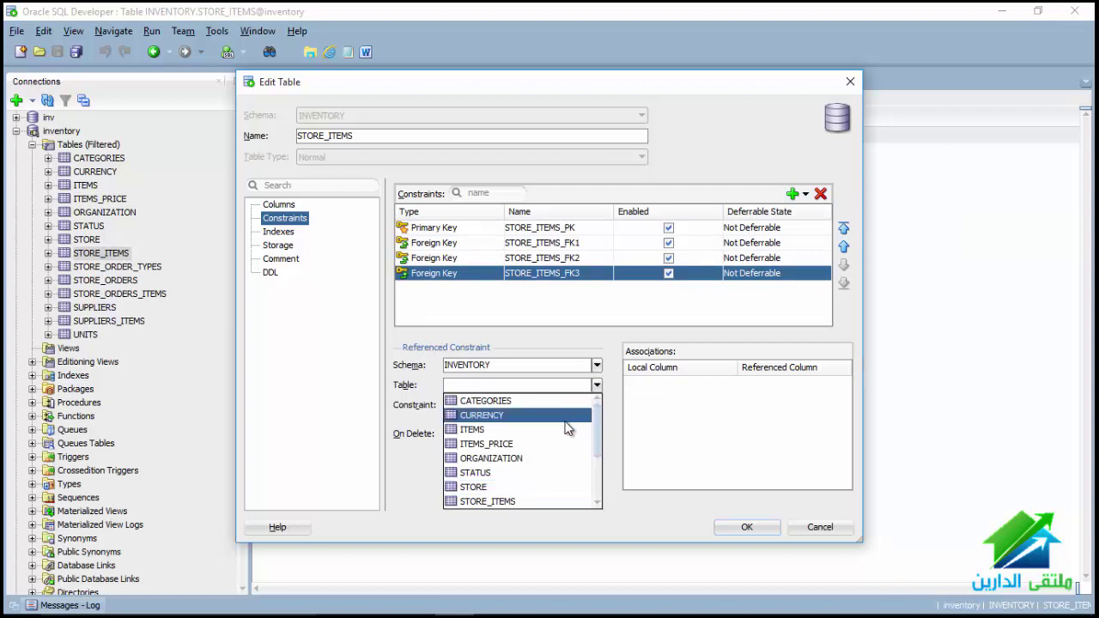
scroll(566, 428, down, 2)
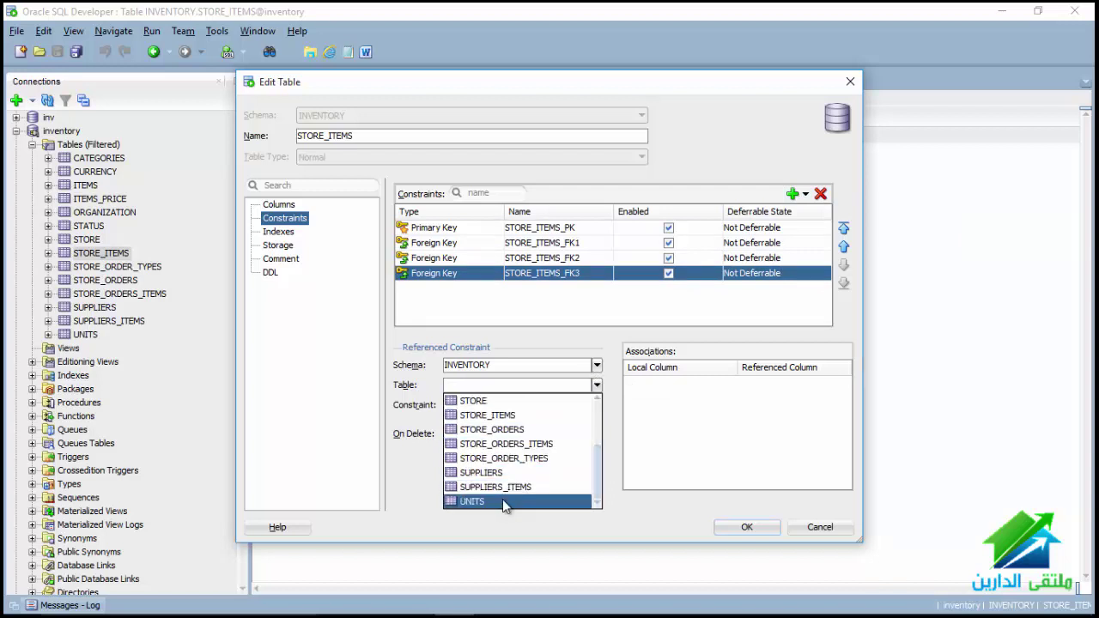
click(501, 503)
click(597, 405)
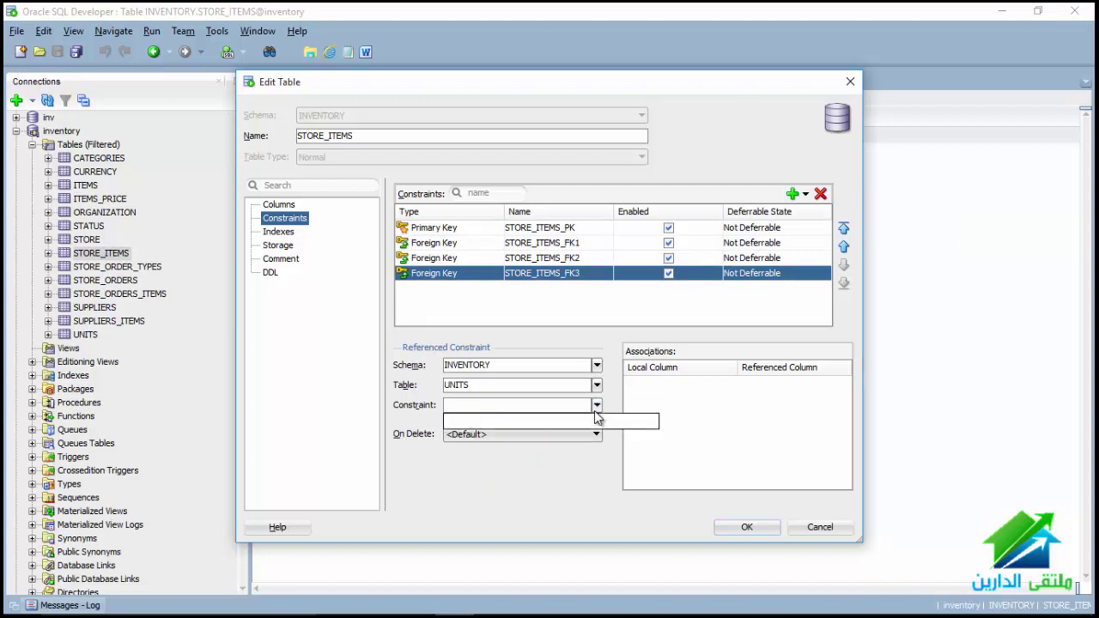
click(597, 405)
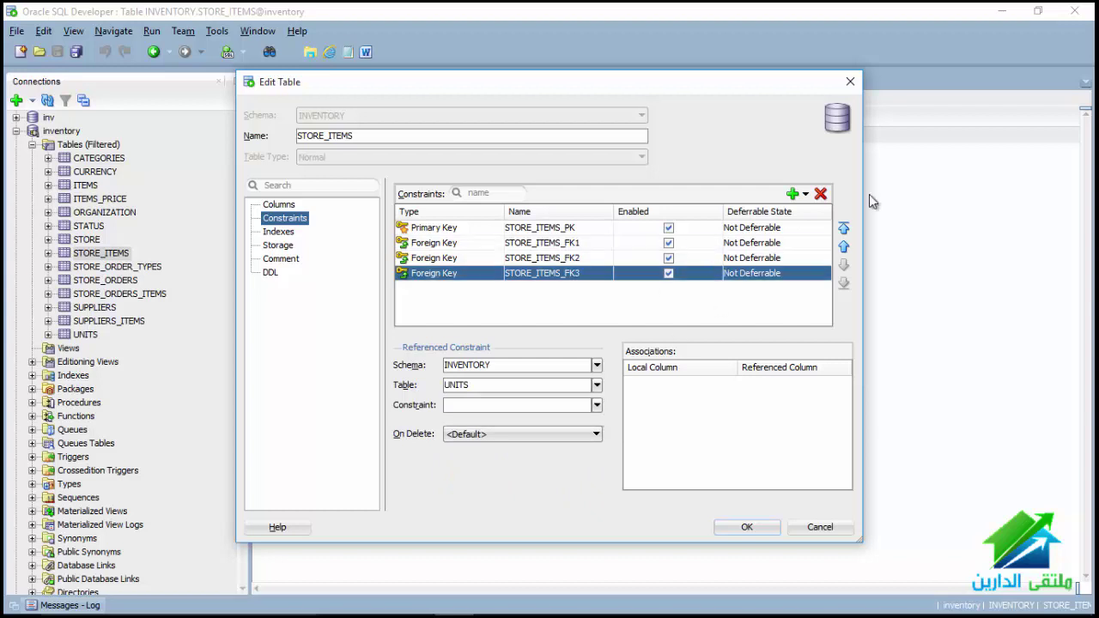
click(820, 193)
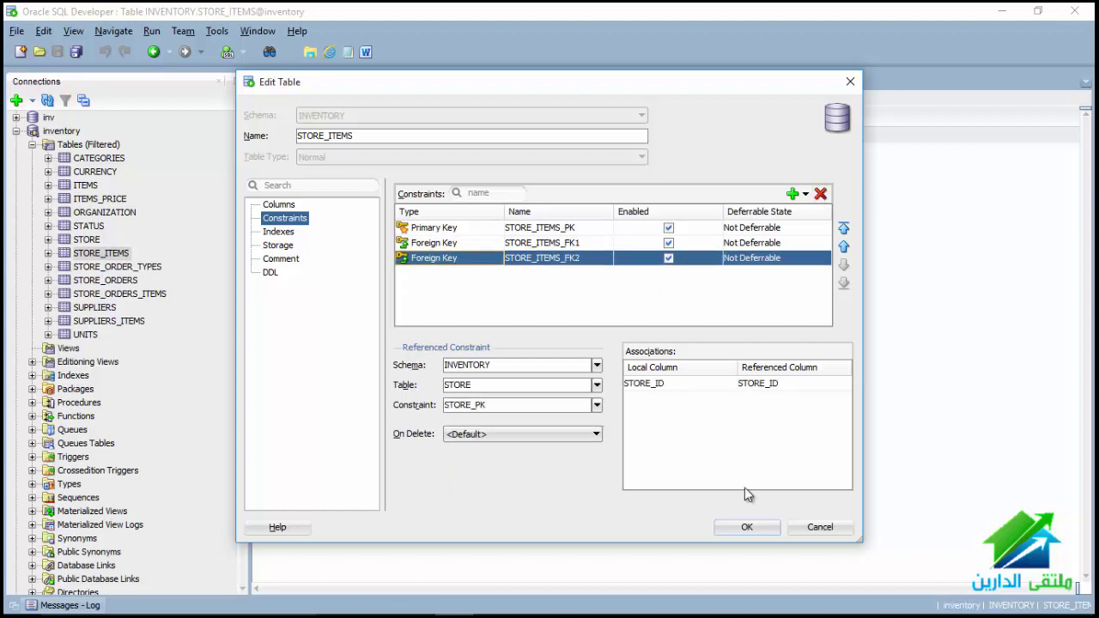
Apply the primary key and foreign key changes to the STORE_ITEMS table
click(747, 528)
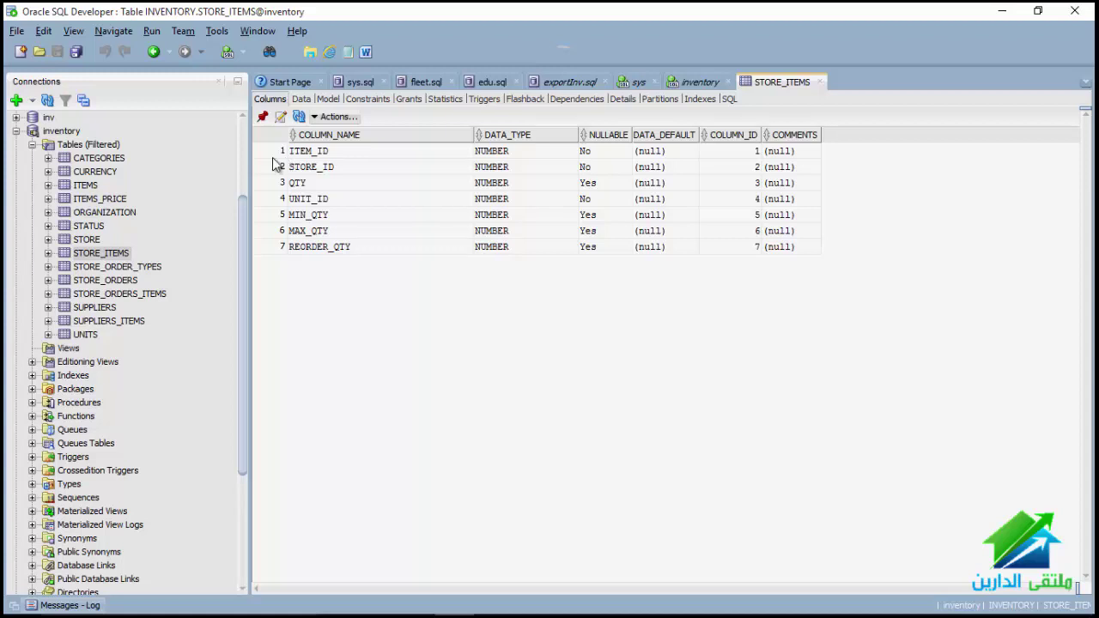
Edit the UNITS table to make UNIT_ID the primary key and UNIT_NAME not null, and apply the changes
click(79, 335)
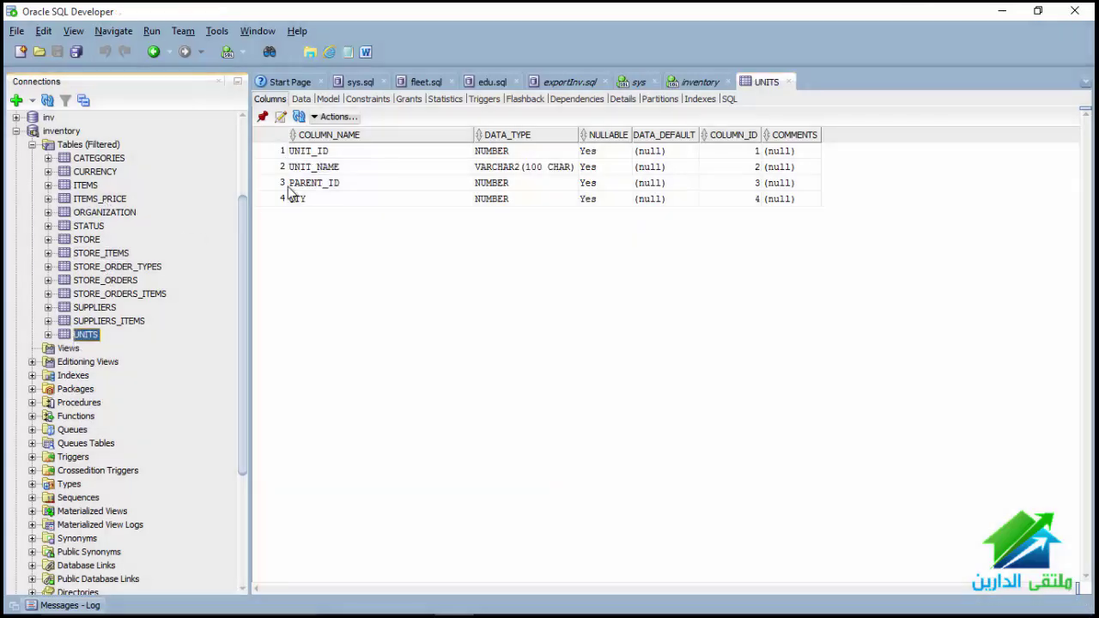
click(281, 117)
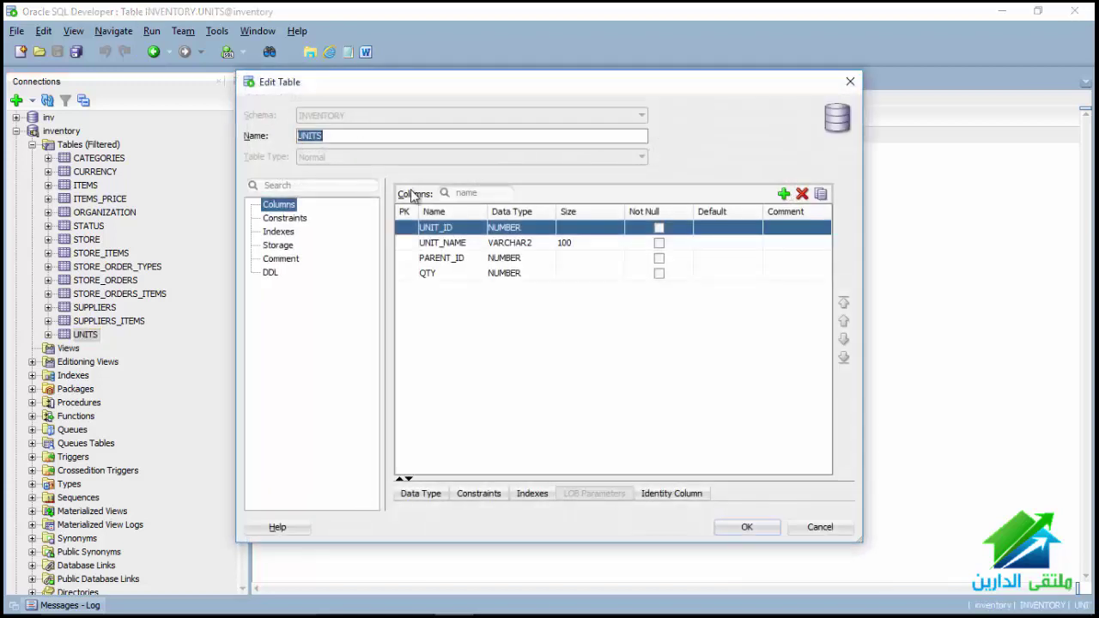
click(403, 227)
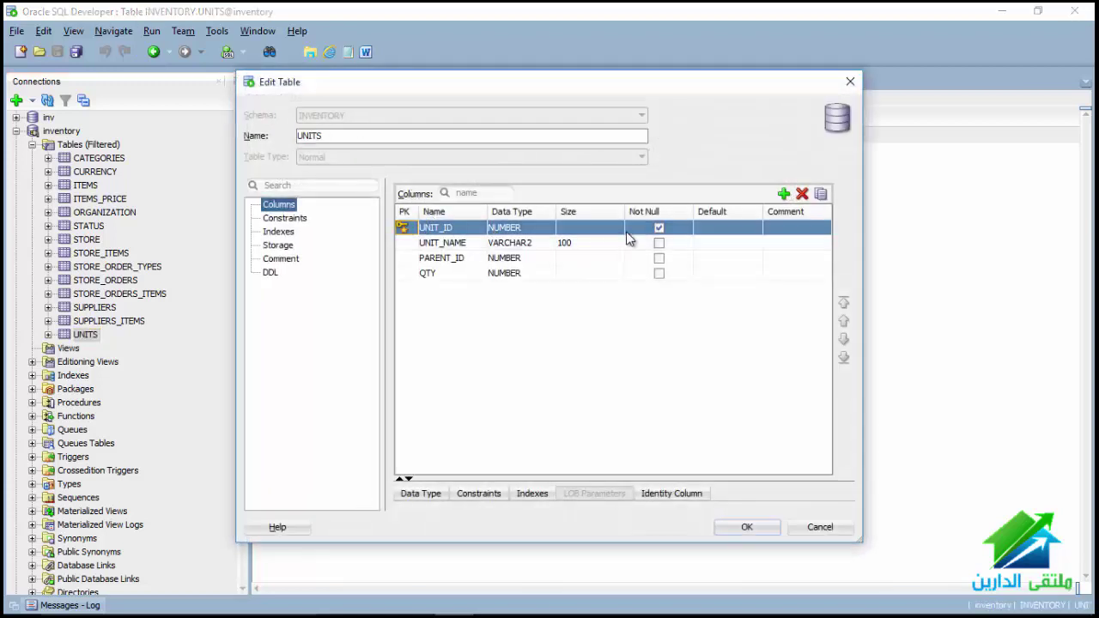
click(660, 243)
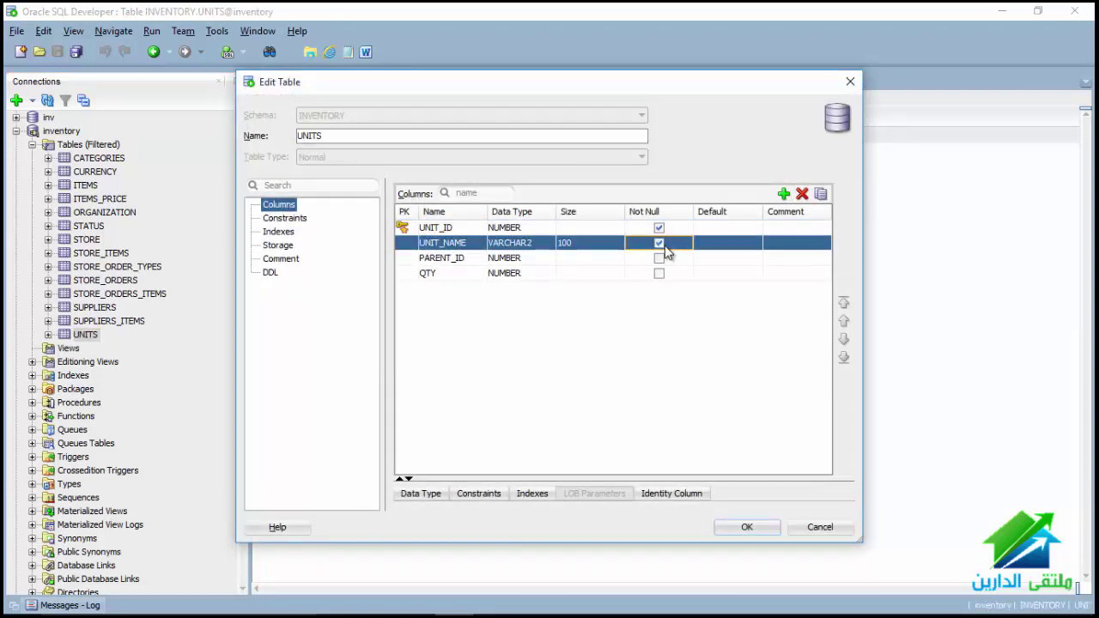
click(746, 529)
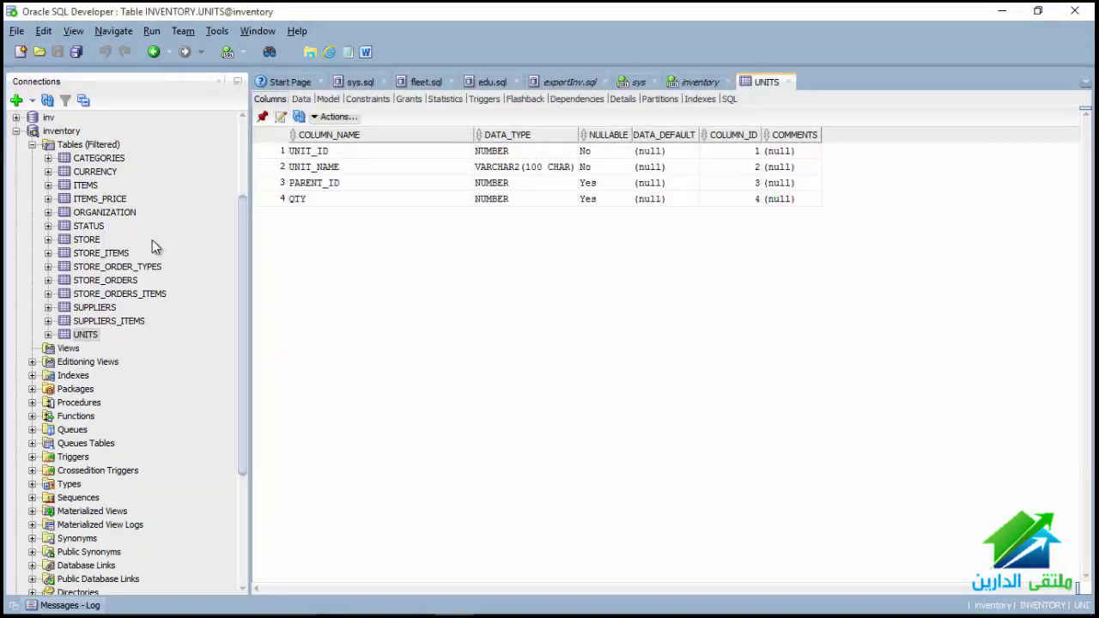
Add a foreign key constraint to STORE_ITEMS that references the UNITS table through UNITS_PK, and apply the change
click(97, 258)
double_click(97, 263)
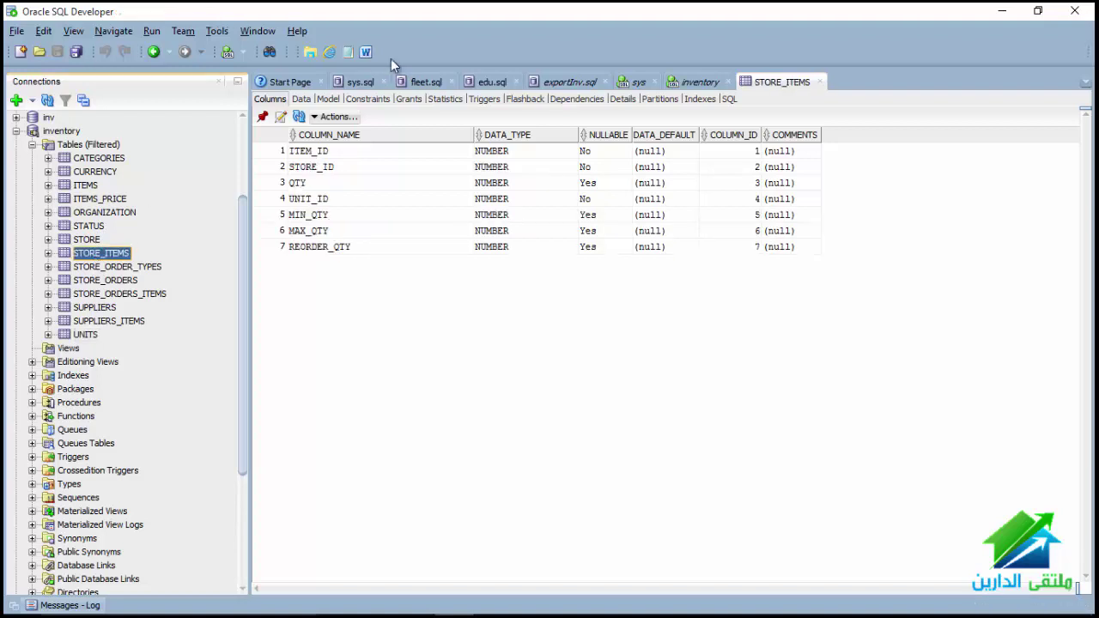
click(281, 116)
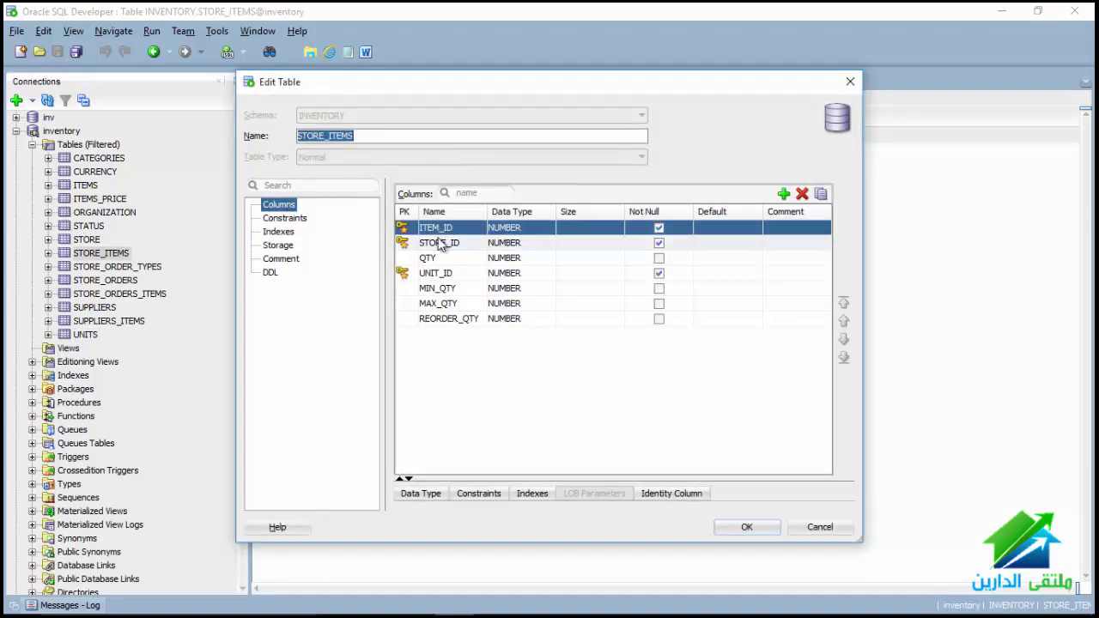
click(297, 220)
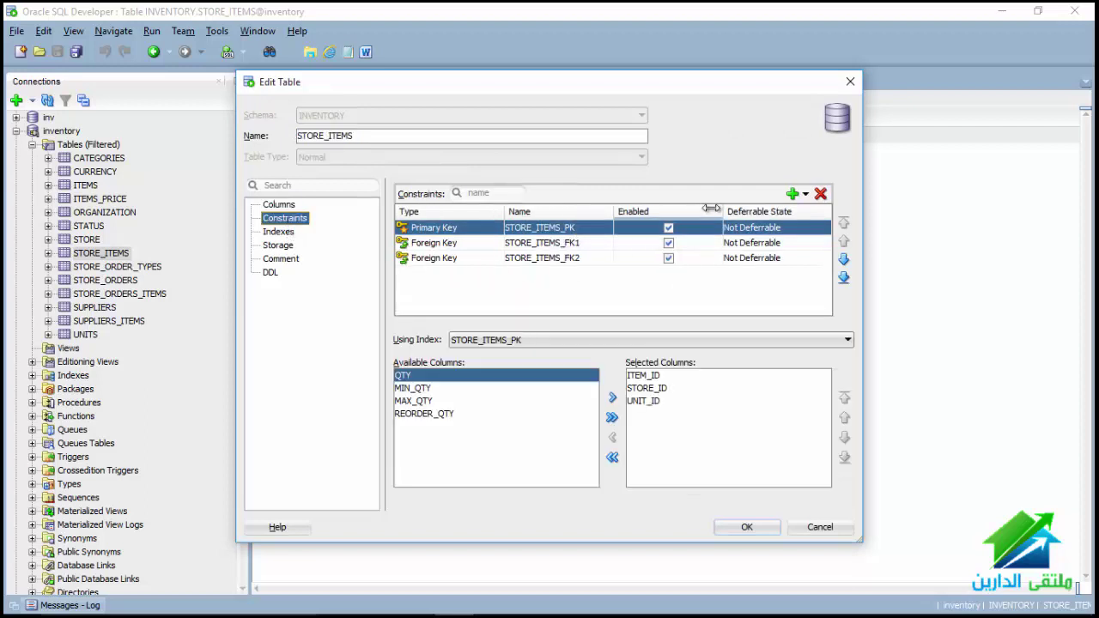
click(793, 194)
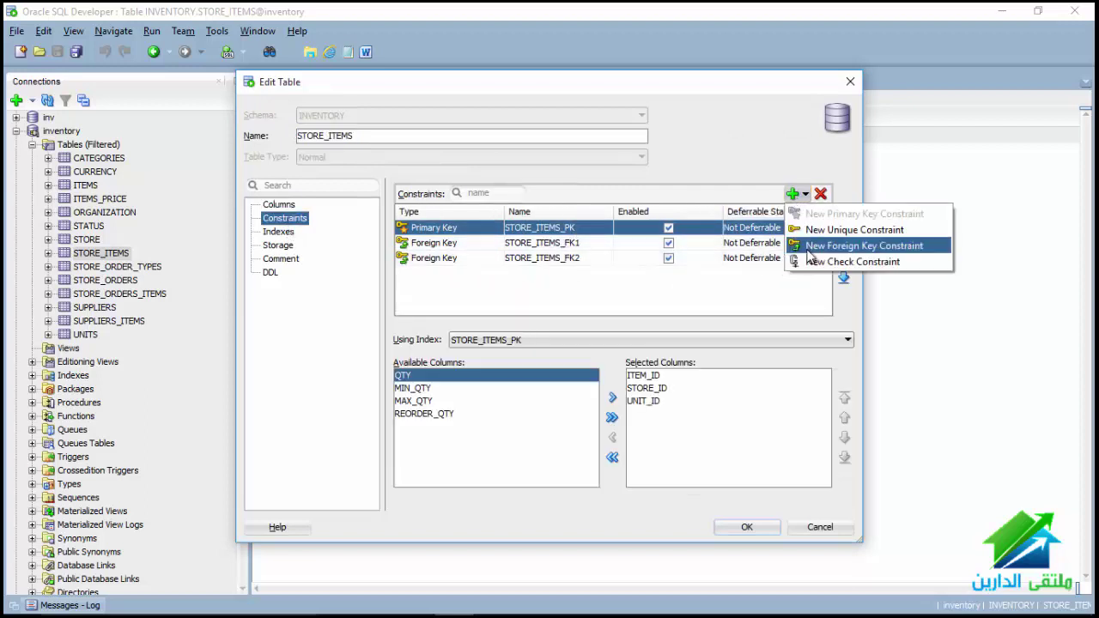
click(863, 245)
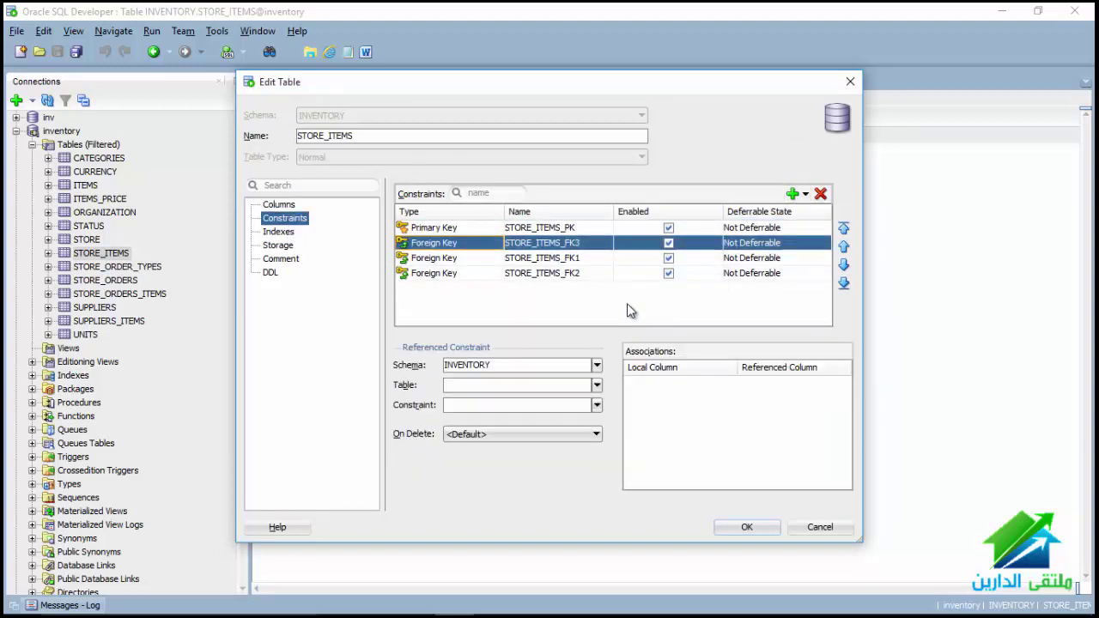
click(597, 384)
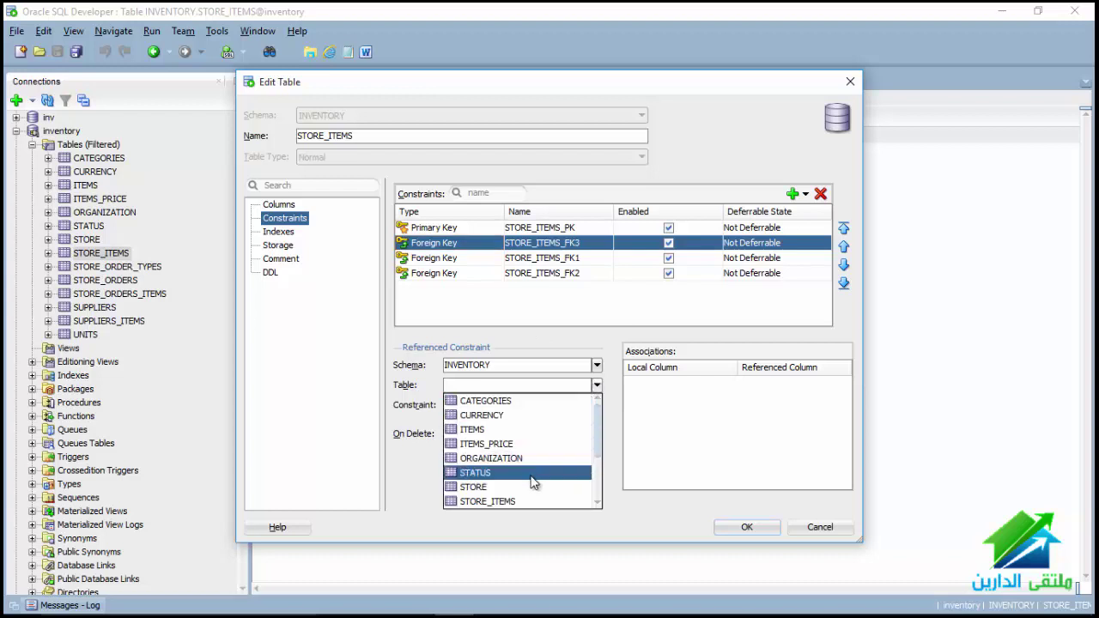
scroll(533, 484, down, 2)
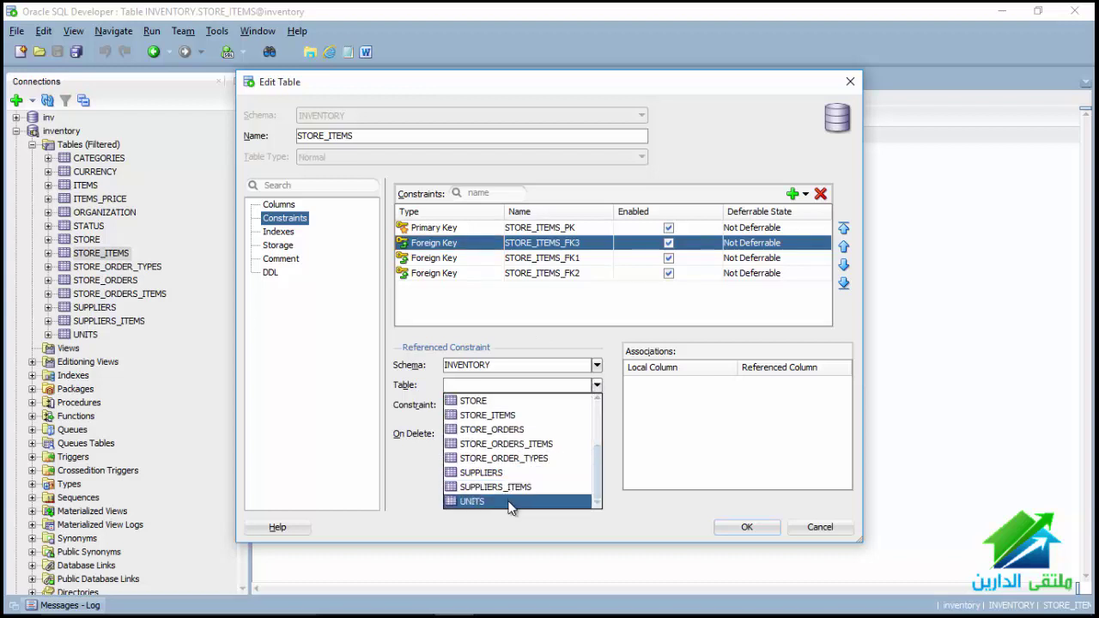
click(519, 503)
click(596, 405)
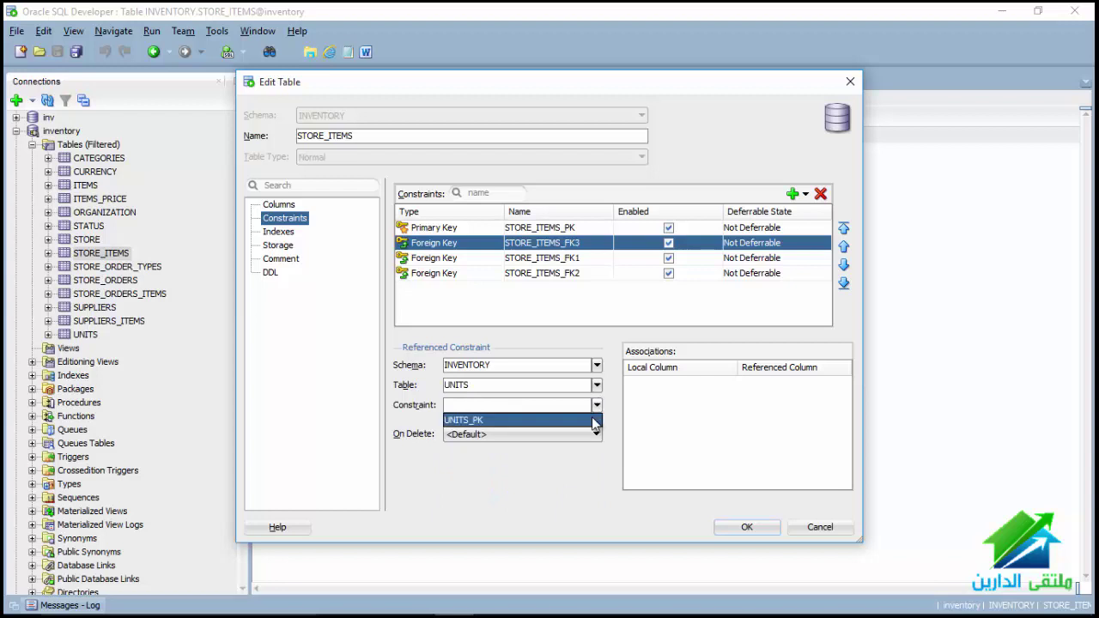
click(591, 417)
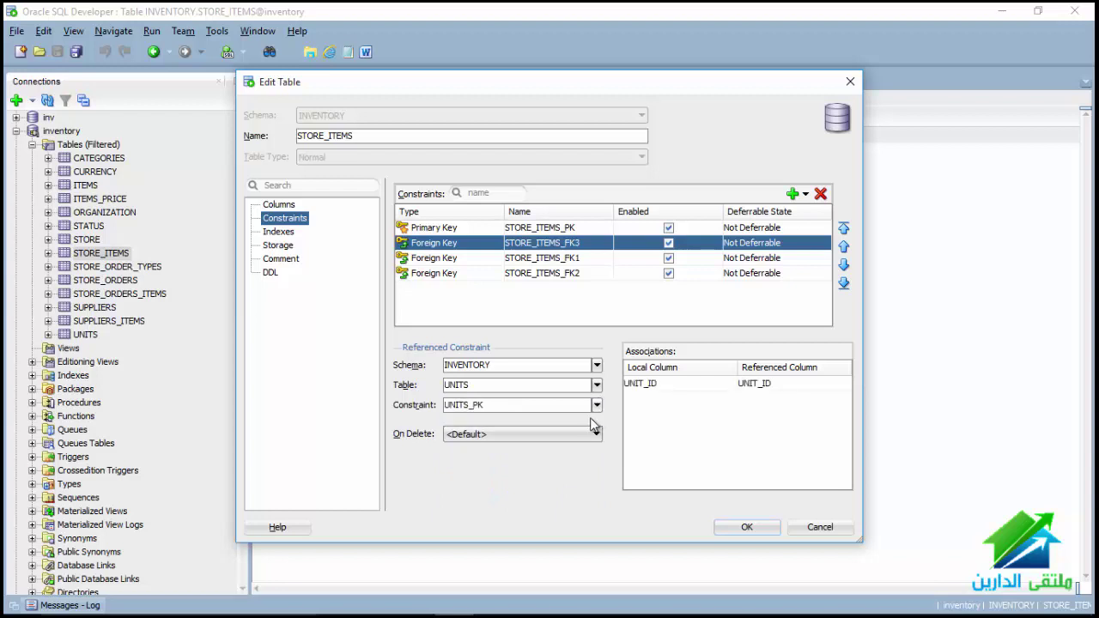
click(748, 527)
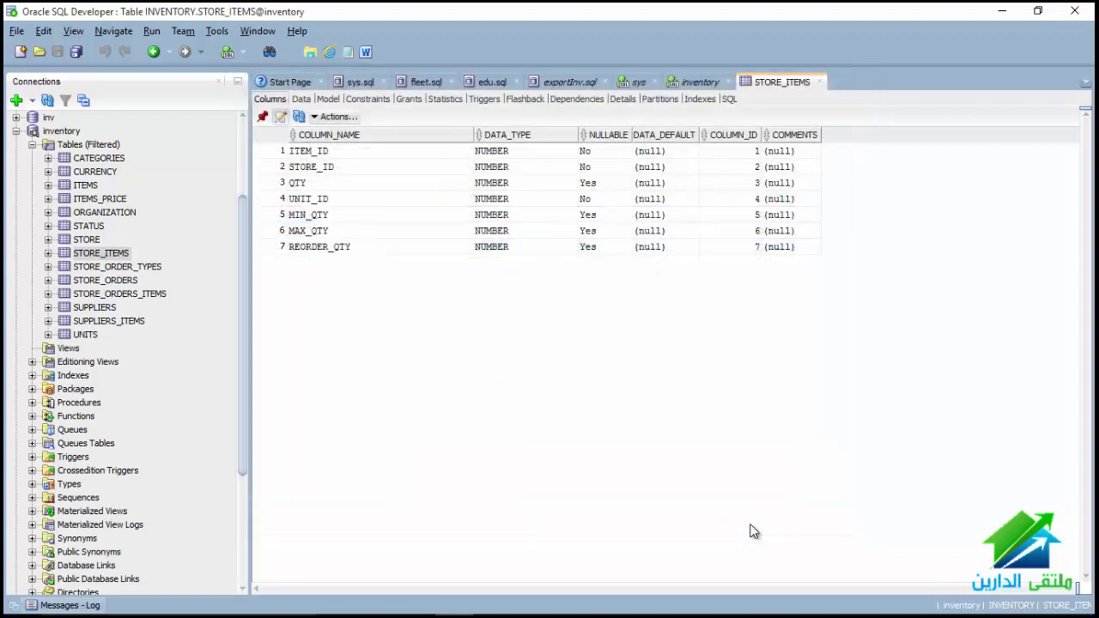
Edit the STORE_ORDER_TYPES table to make ORDER_TYPE_ID the primary key and ORDER_TYPE_NAME not null, and apply the changes
click(122, 271)
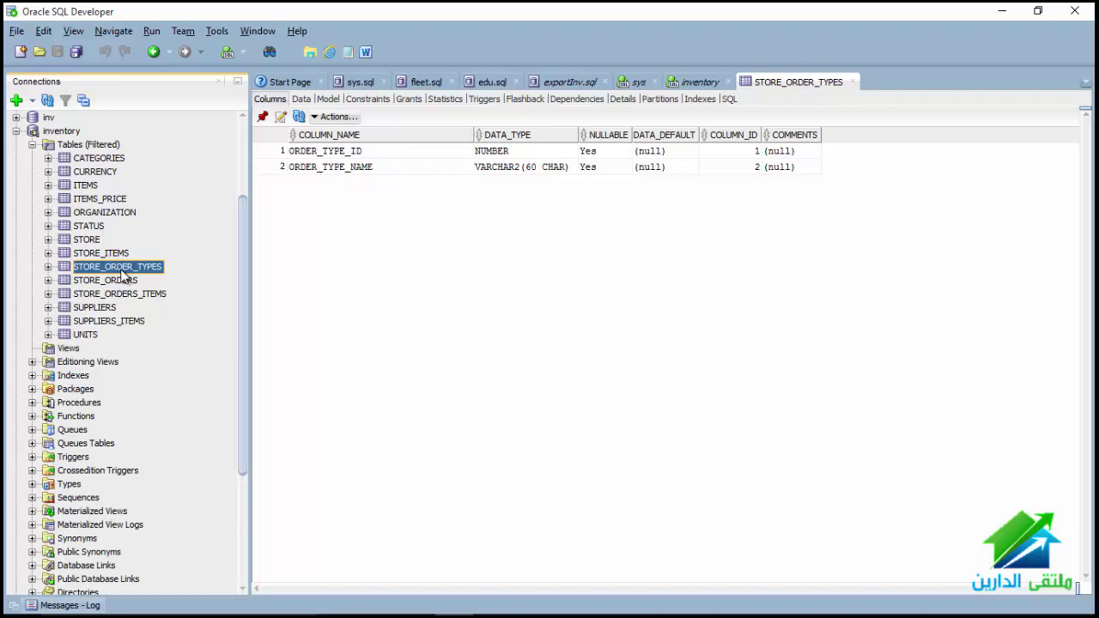
click(282, 117)
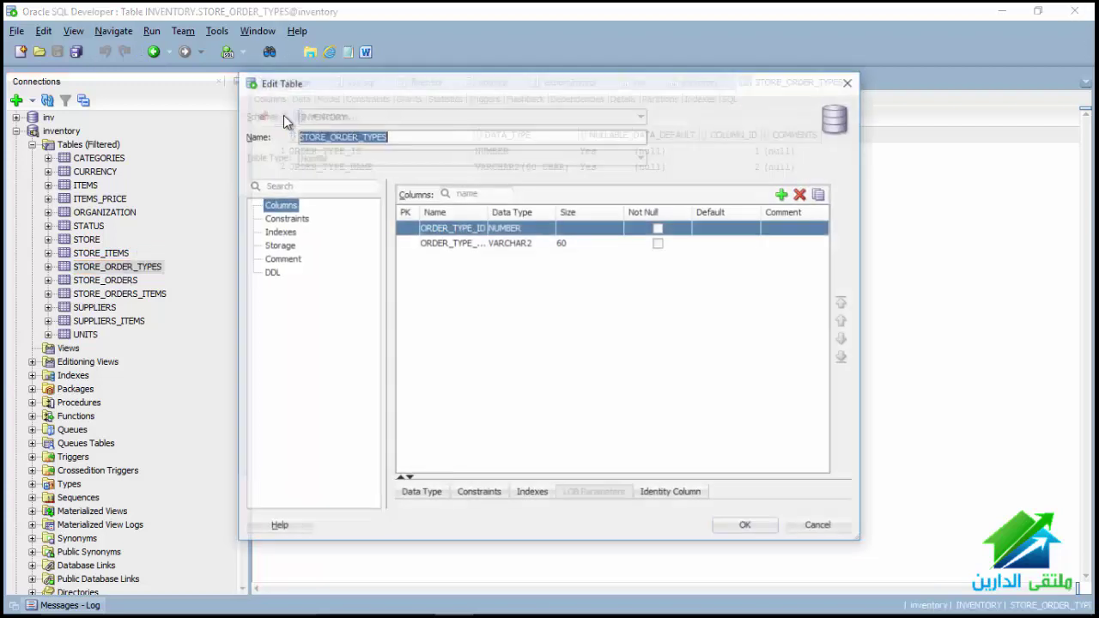
click(405, 227)
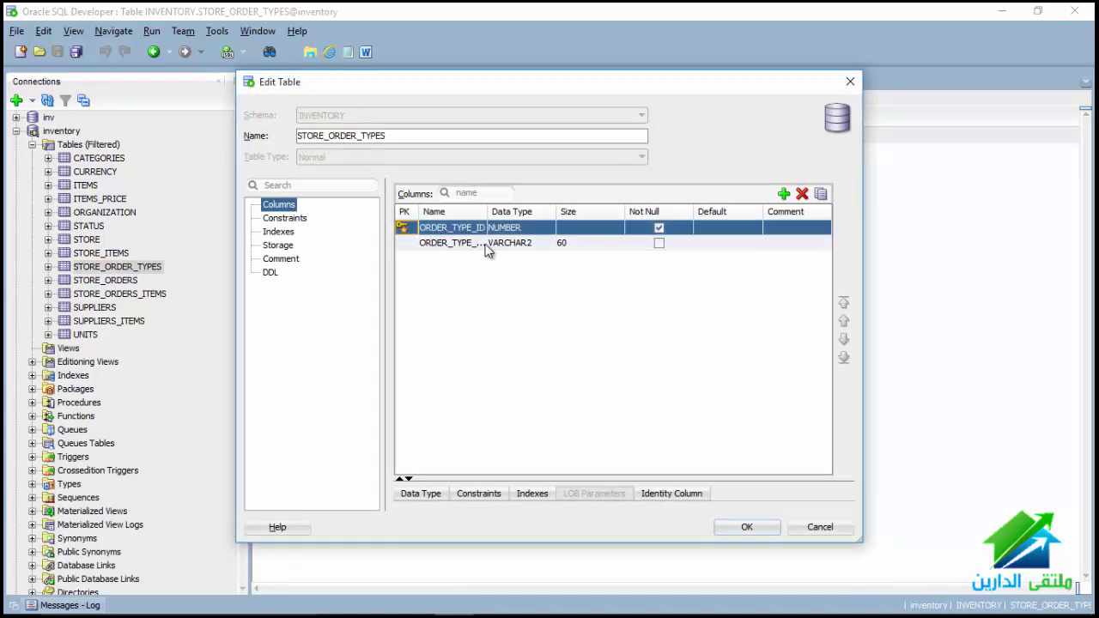
click(660, 245)
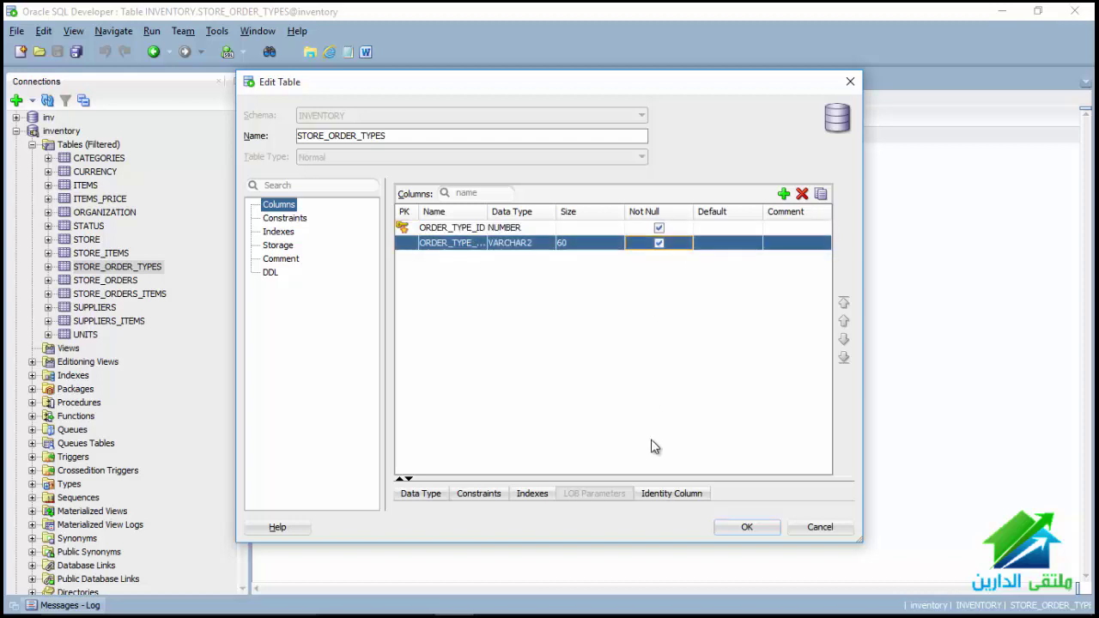
click(730, 530)
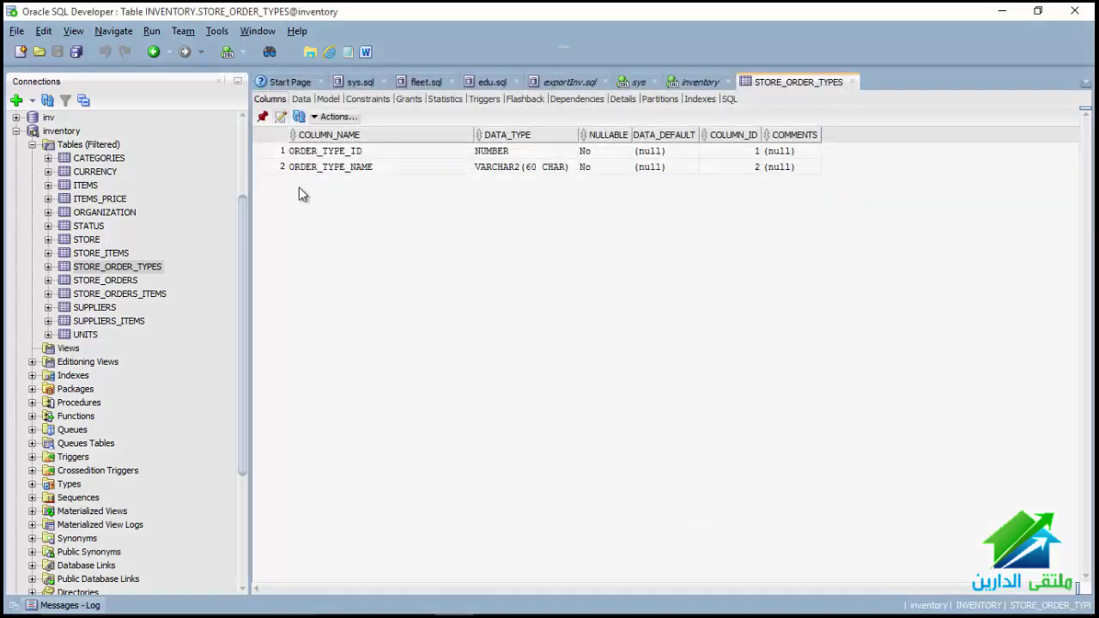
Insert three blank data rows in STORE_ORDER_TYPES and widen the grid columns to show their full names
click(300, 99)
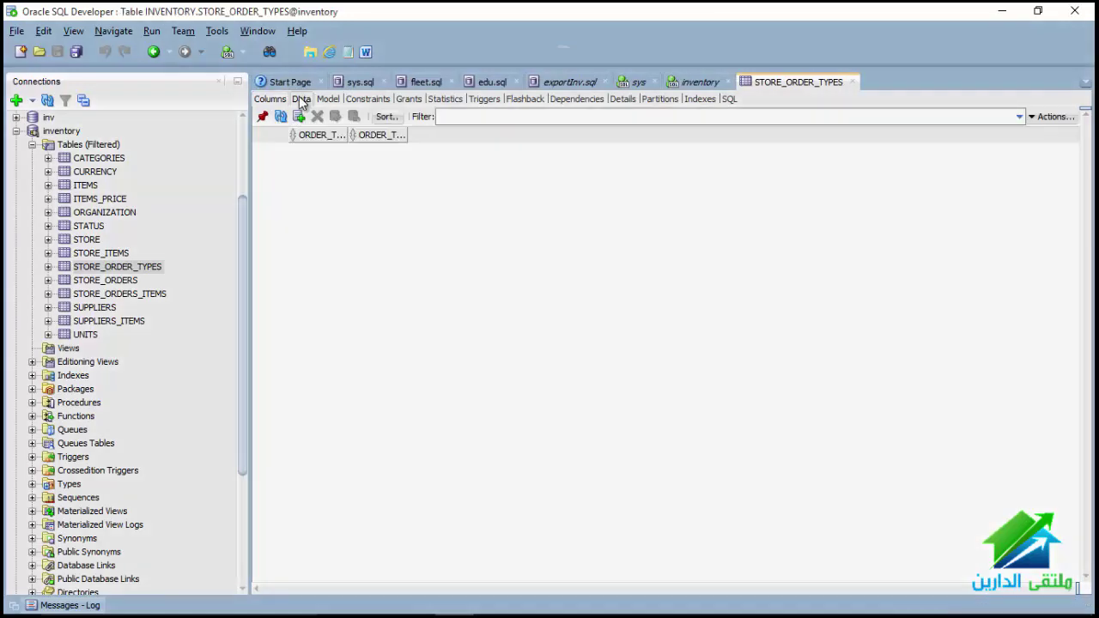
click(298, 117)
click(298, 117)
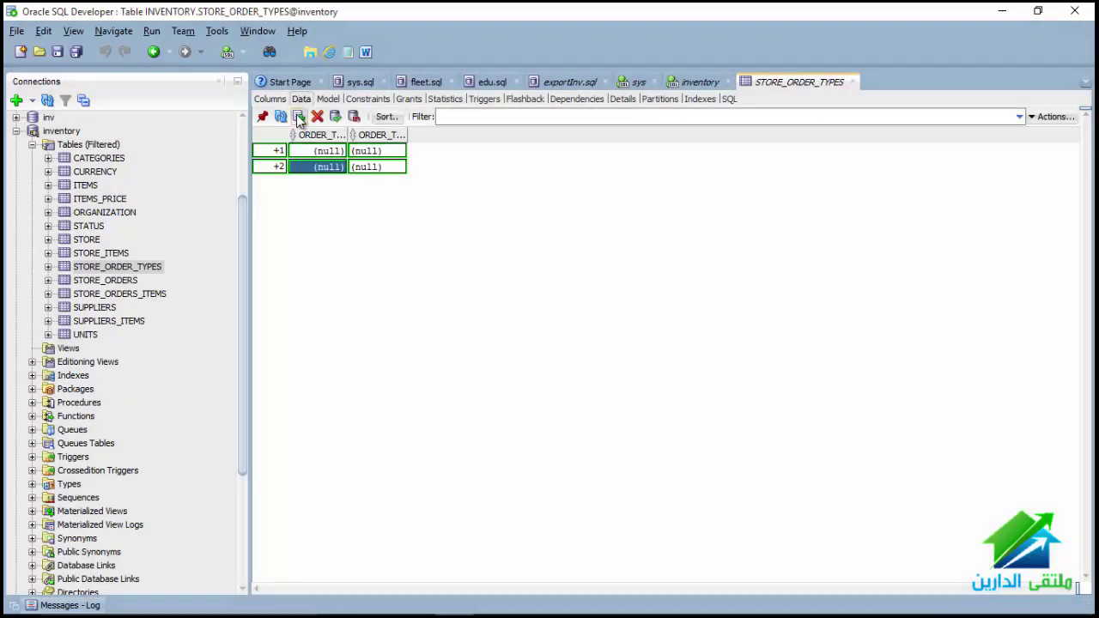
click(298, 116)
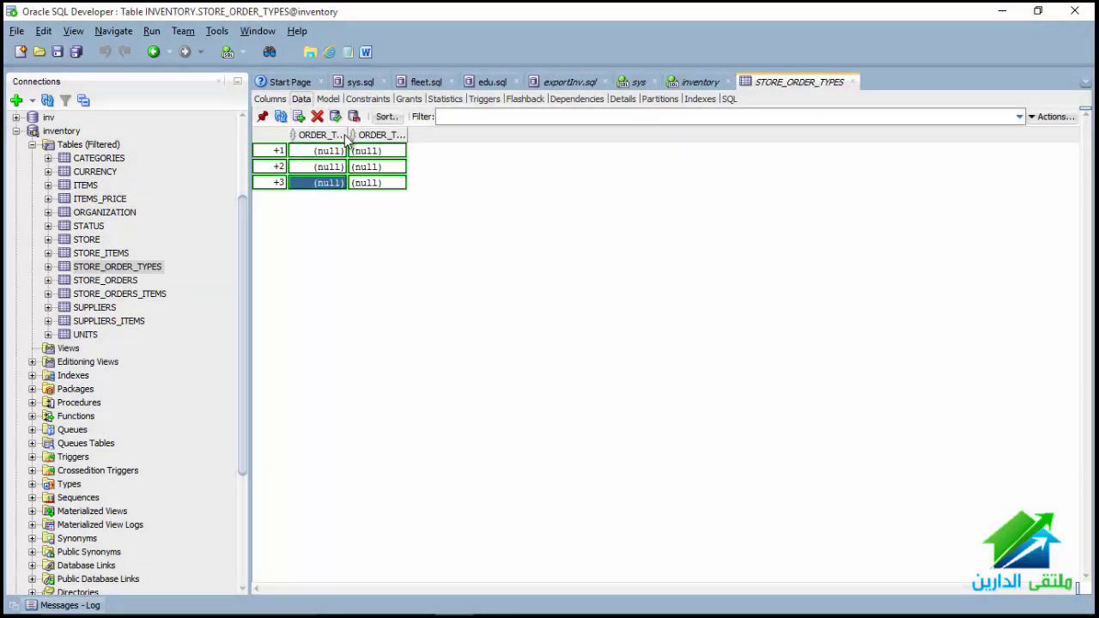
drag(347, 140, 623, 115)
Fill in ORDER_TYPE_ID with 1, 2 and 3 for the three new STORE_ORDER_TYPES rows
click(371, 152)
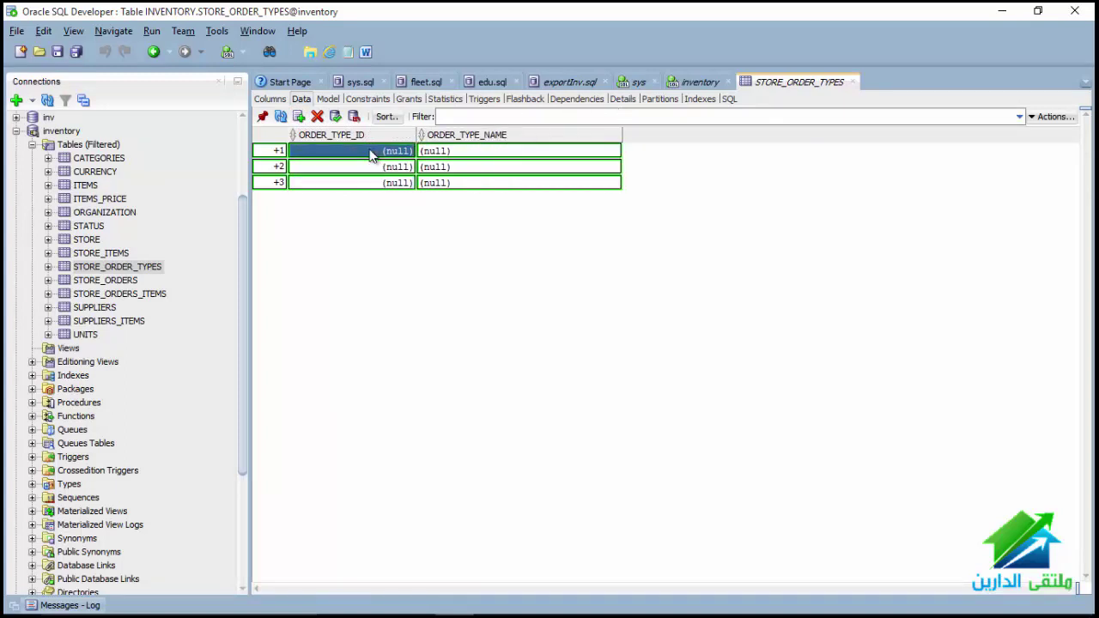
text(1)
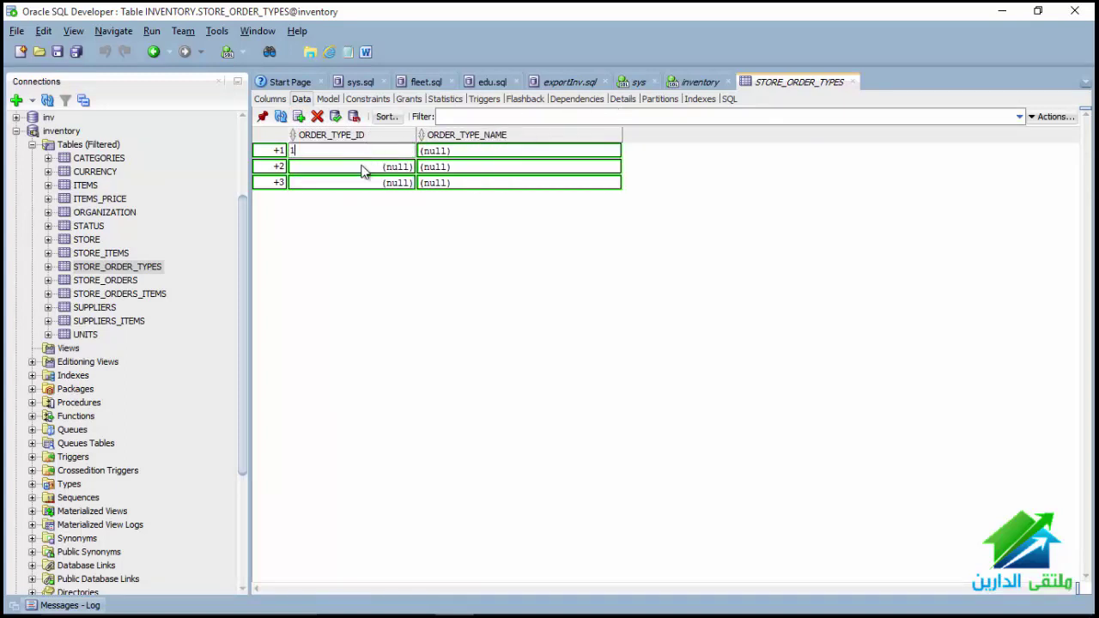
click(363, 167)
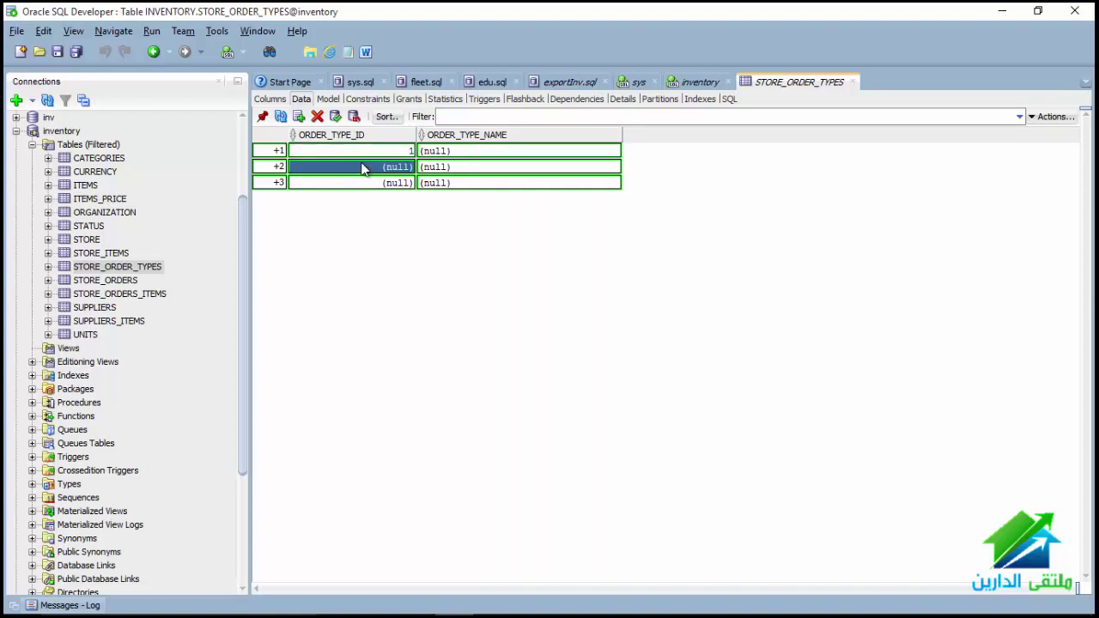
text(2)
key(Down)
text(3)
key(Down)
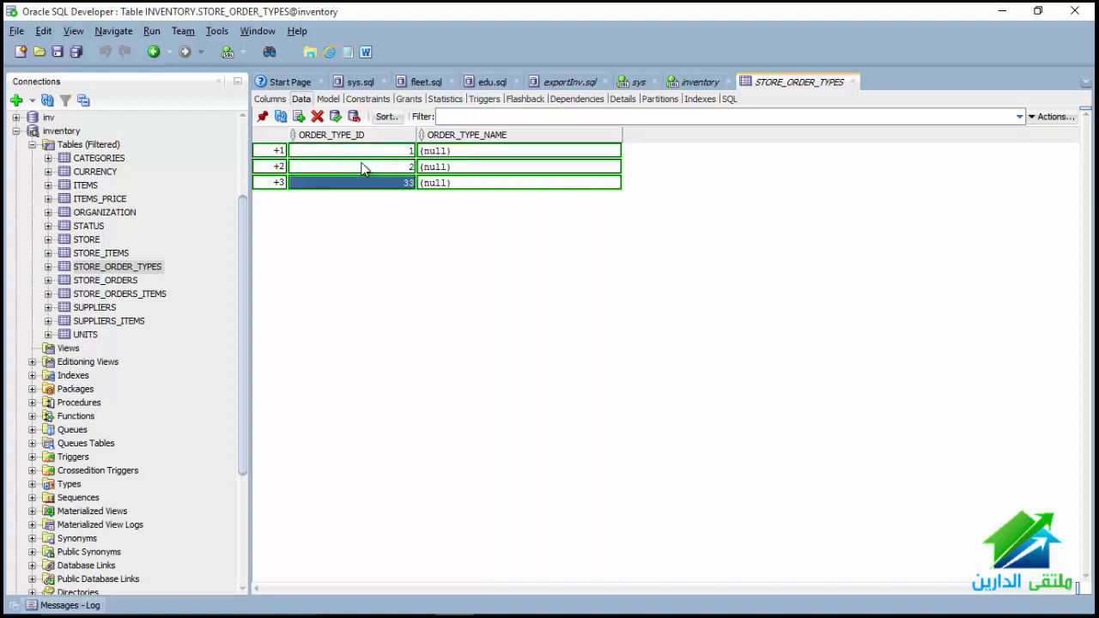
key(Right)
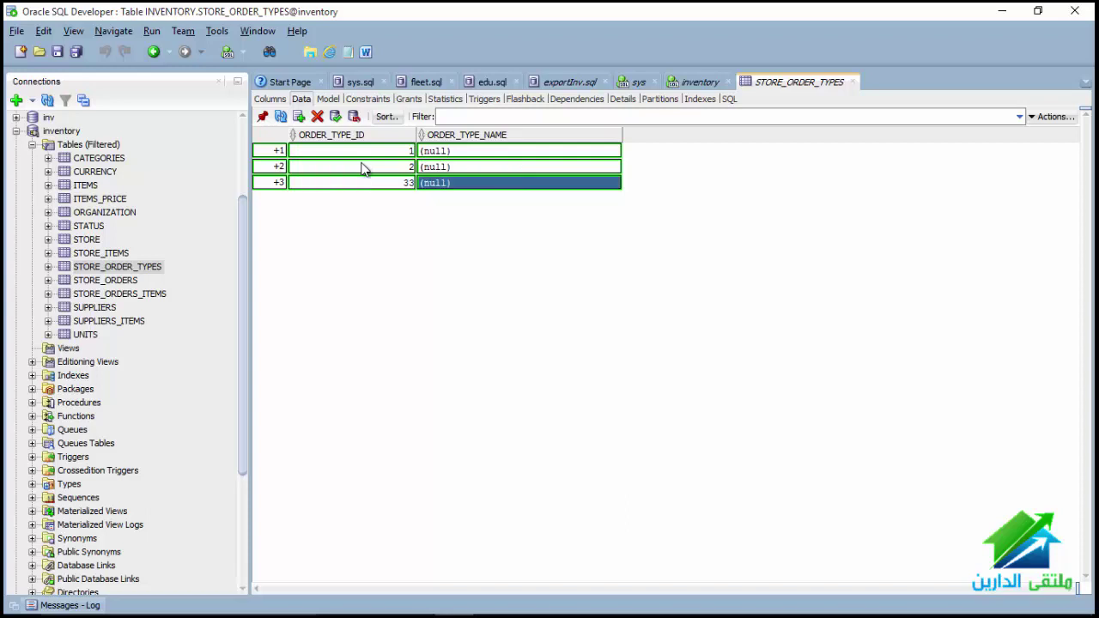
key(Left)
key(F2)
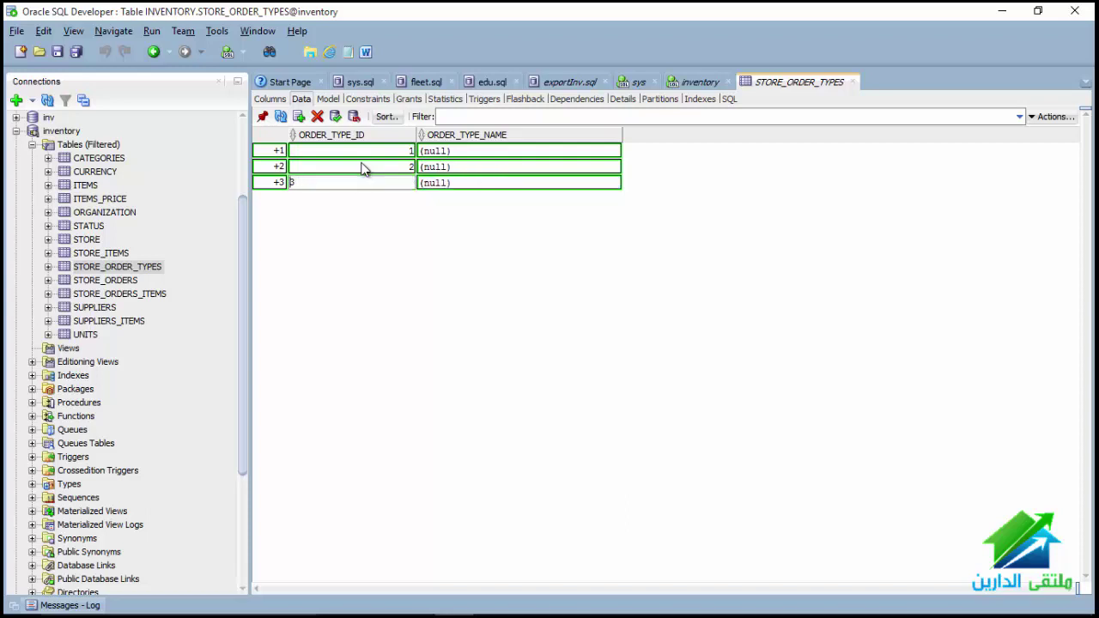
Enter the ORDER_TYPE_NAME values إضافة, صرف and تتحويل for rows 1 to 3, and commit the new rows
click(447, 153)
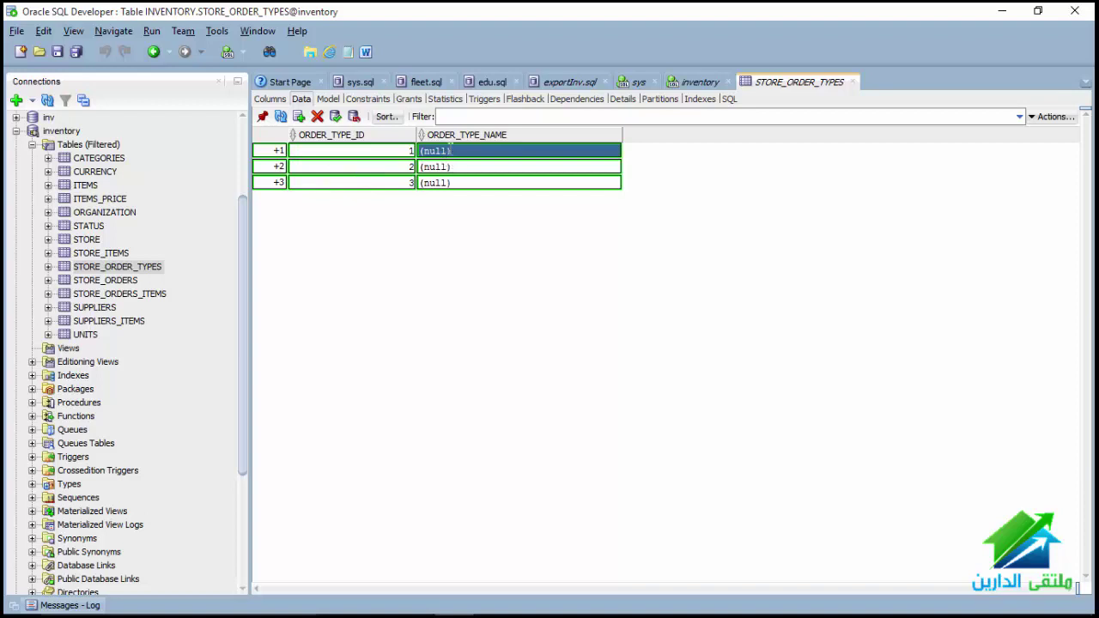
double_click(450, 152)
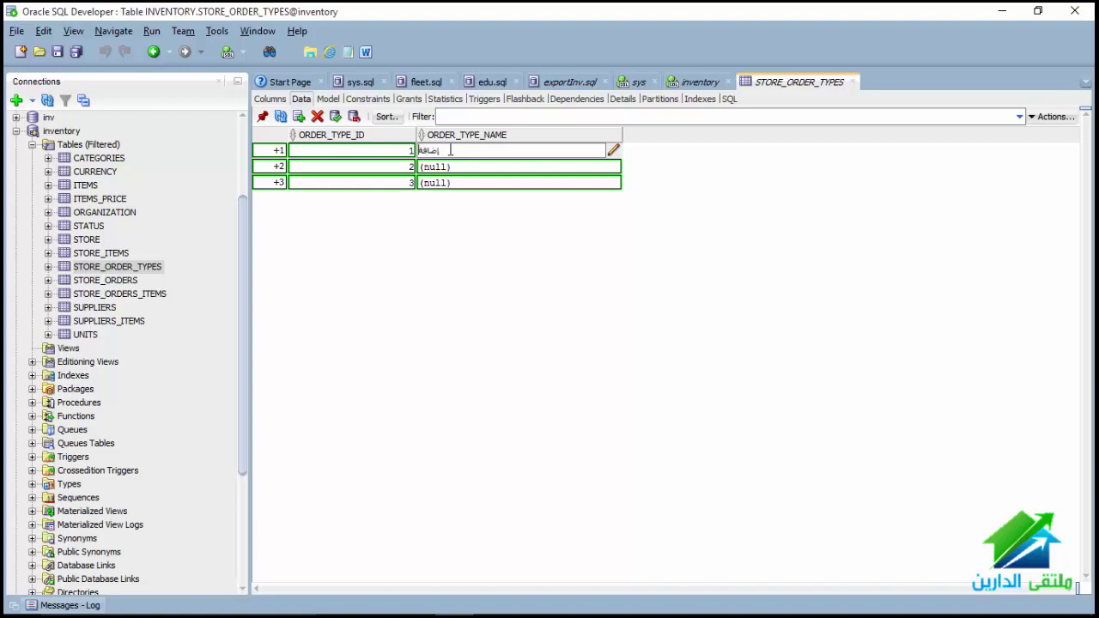
click(445, 169)
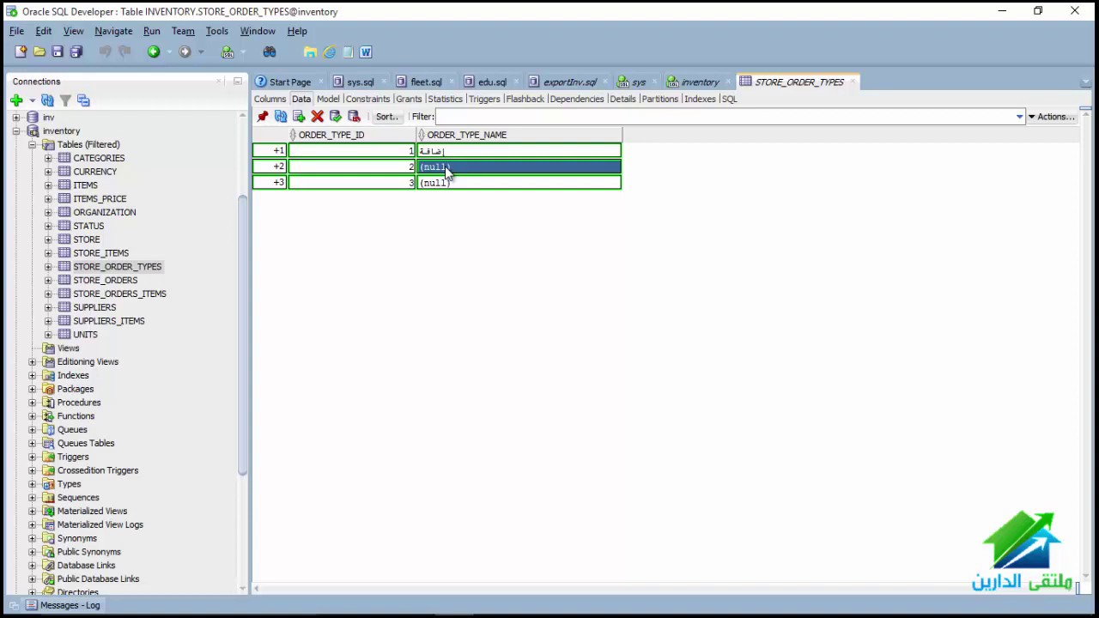
text(صرف)
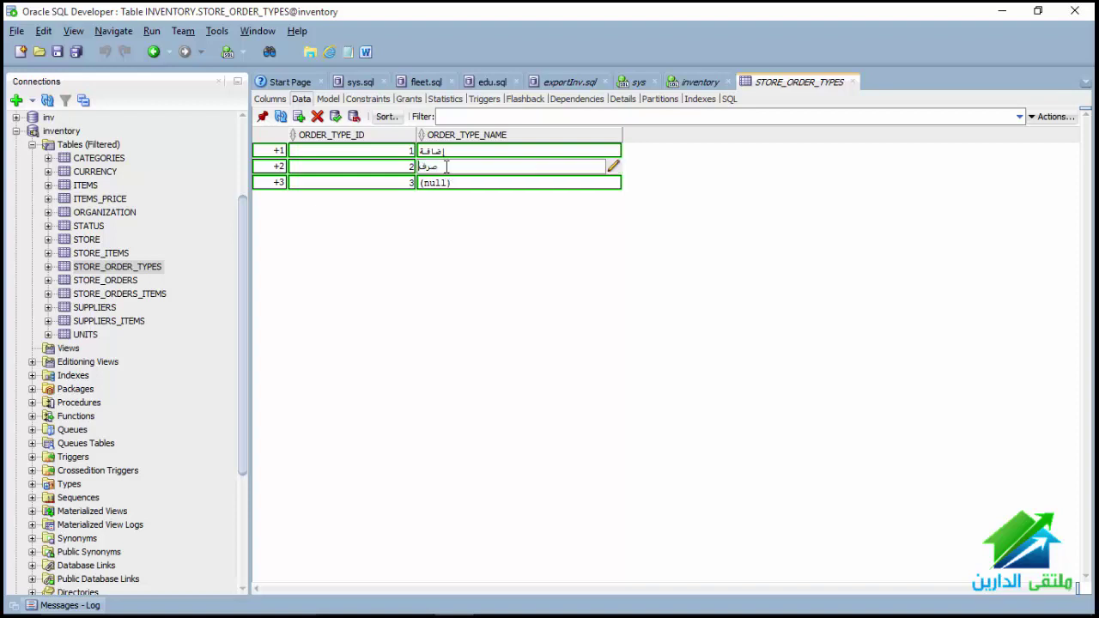
click(445, 184)
text(تحويل)
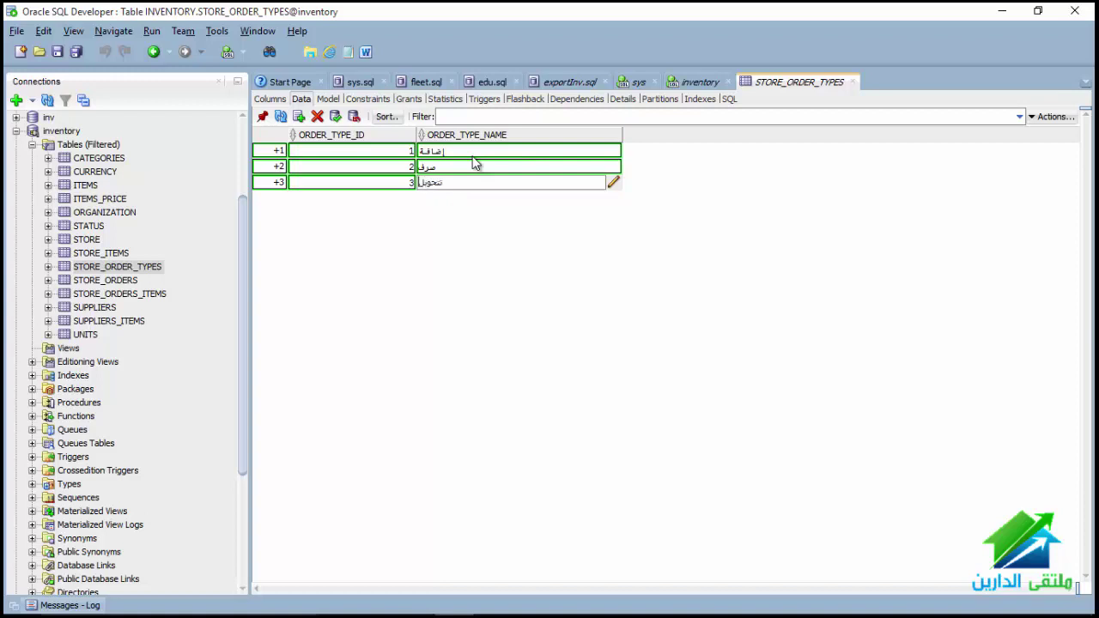
click(400, 166)
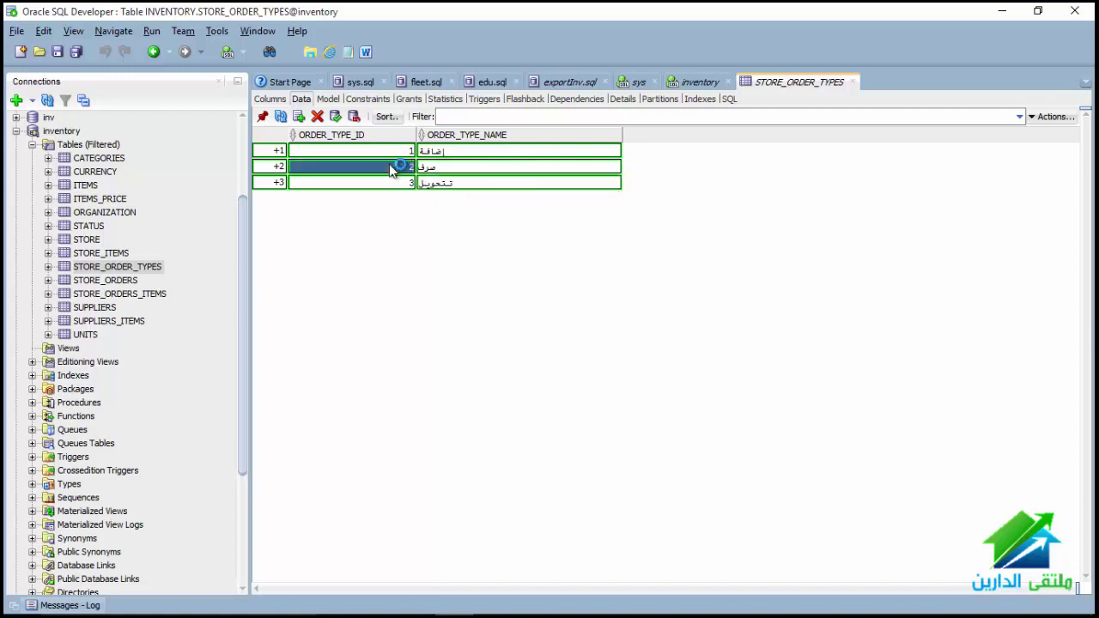
click(336, 117)
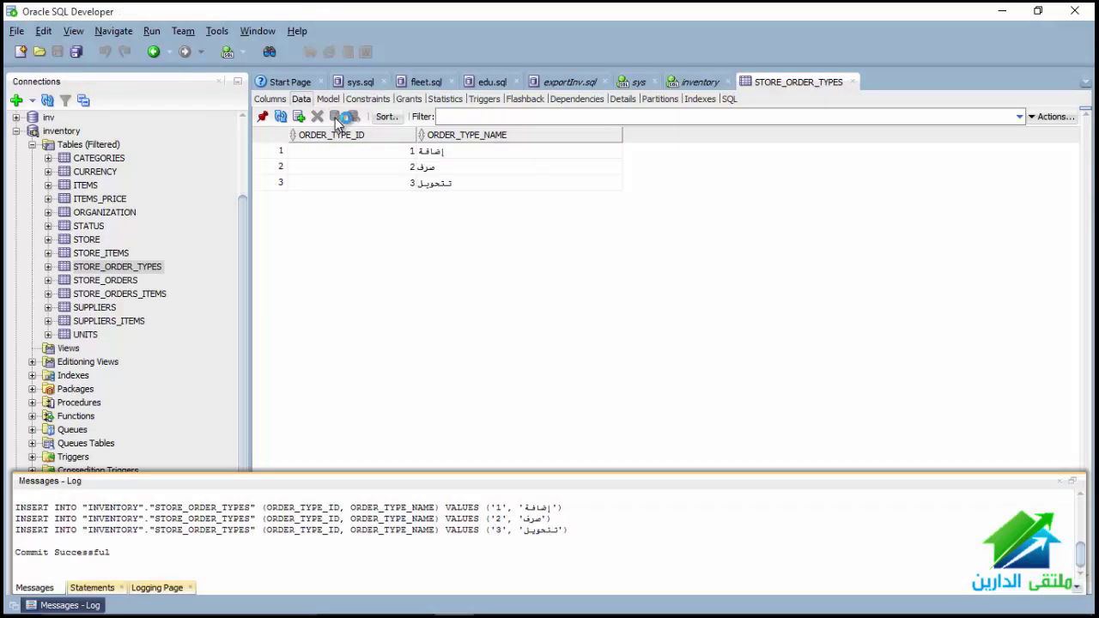
Open the STORE_ORDERS table definition for editing and make ORDER_ID the primary key
double_click(115, 281)
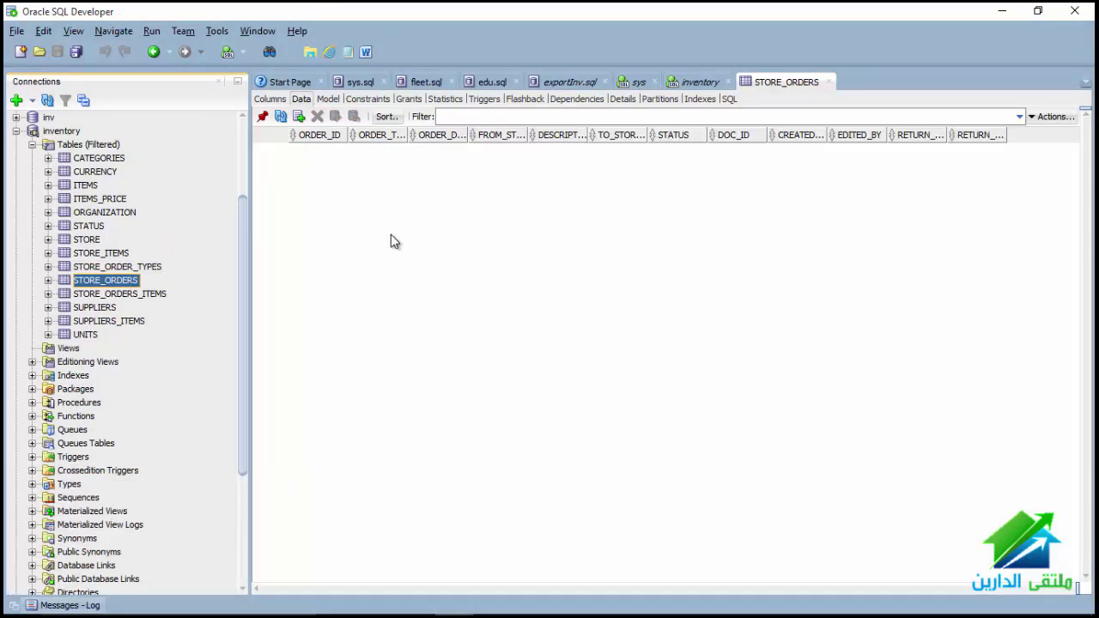
click(272, 100)
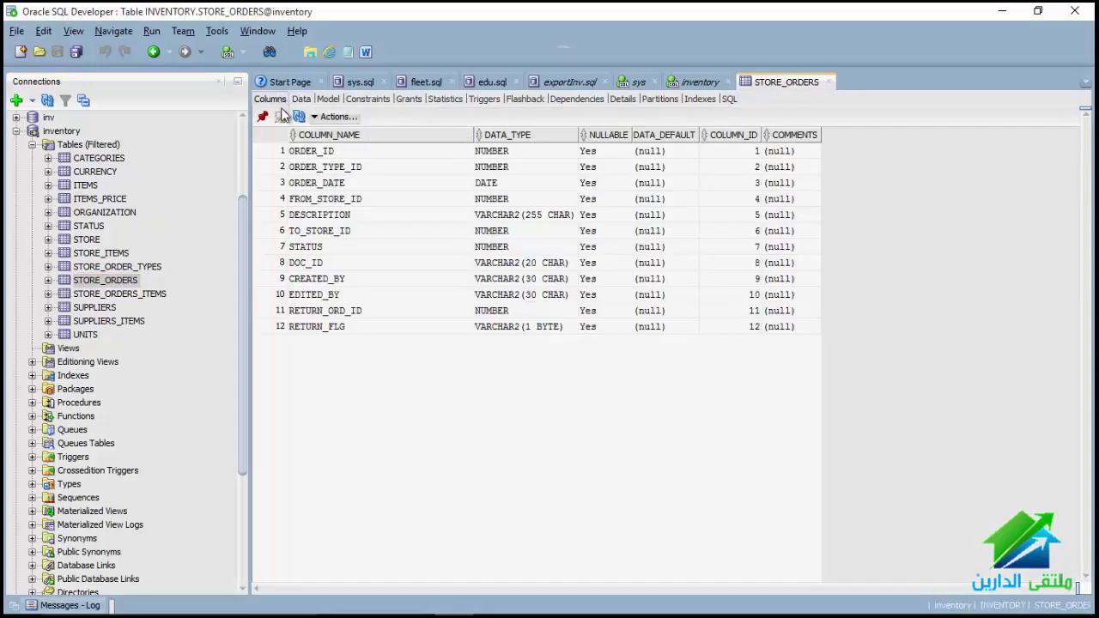
click(281, 116)
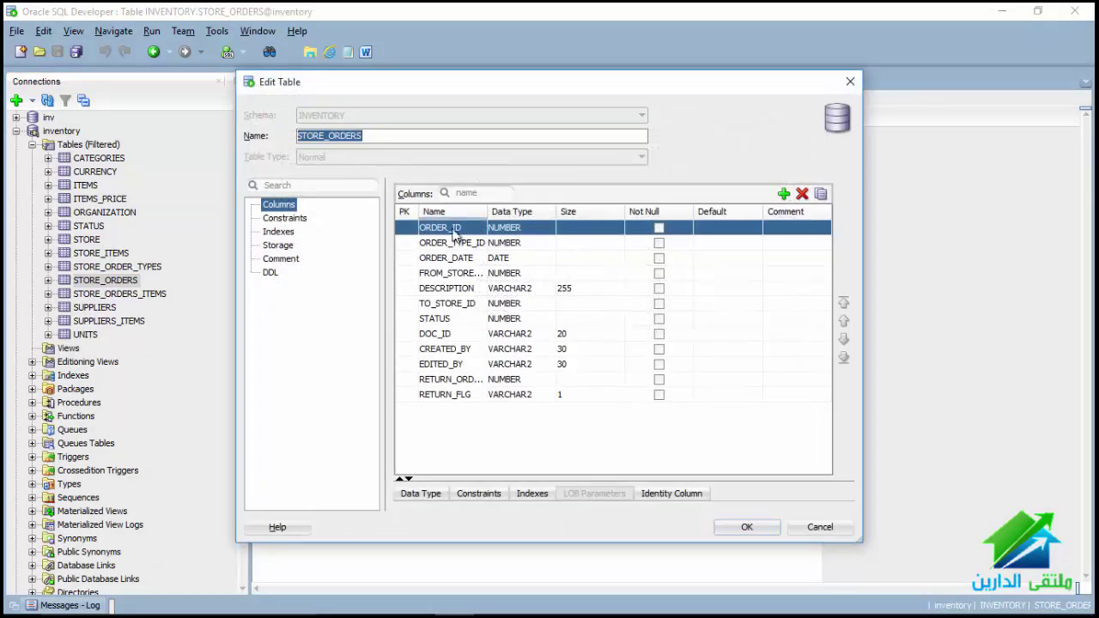
click(402, 226)
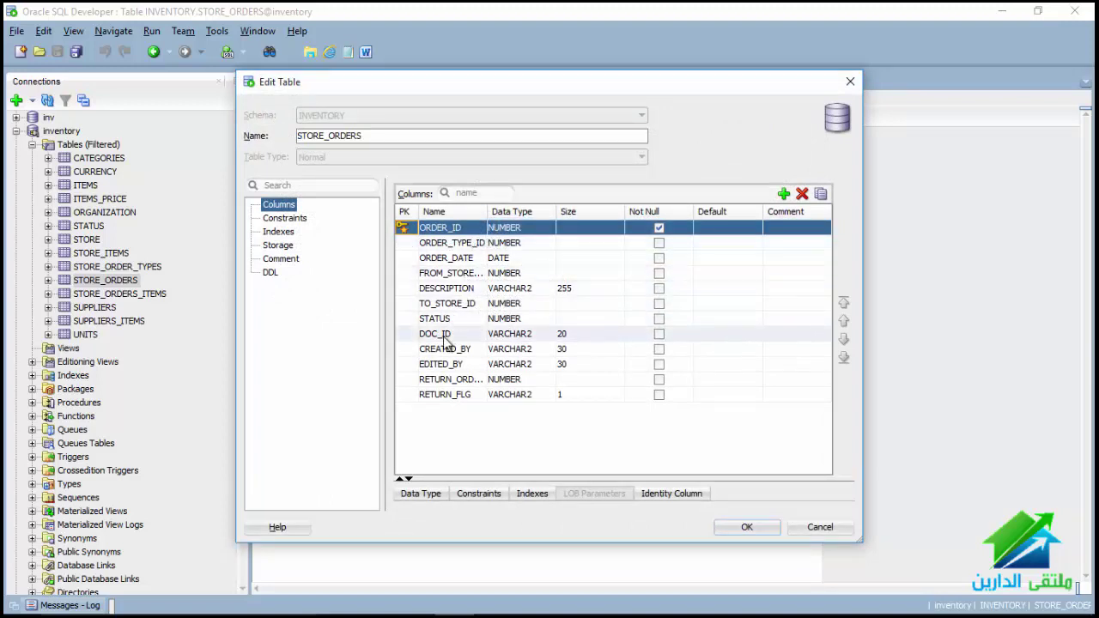
Add a foreign key to STORE_ORDERS linking ORDER_TYPE_ID to the STORE_ORDER_TYPES table through constraint STORE_ORDER_TYPES_PK
click(292, 220)
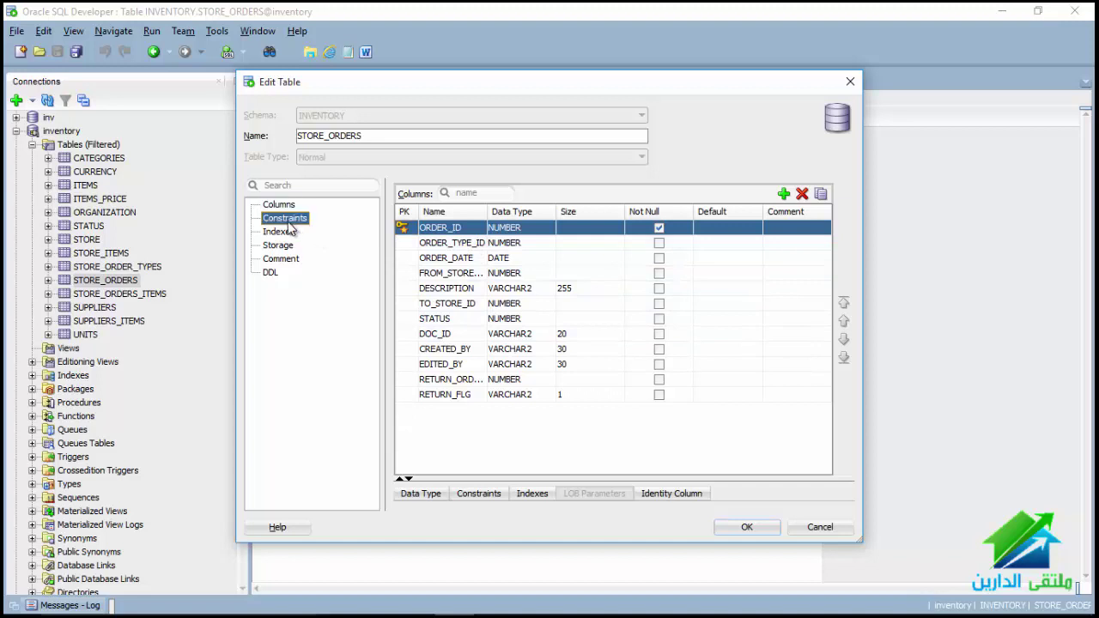
click(805, 194)
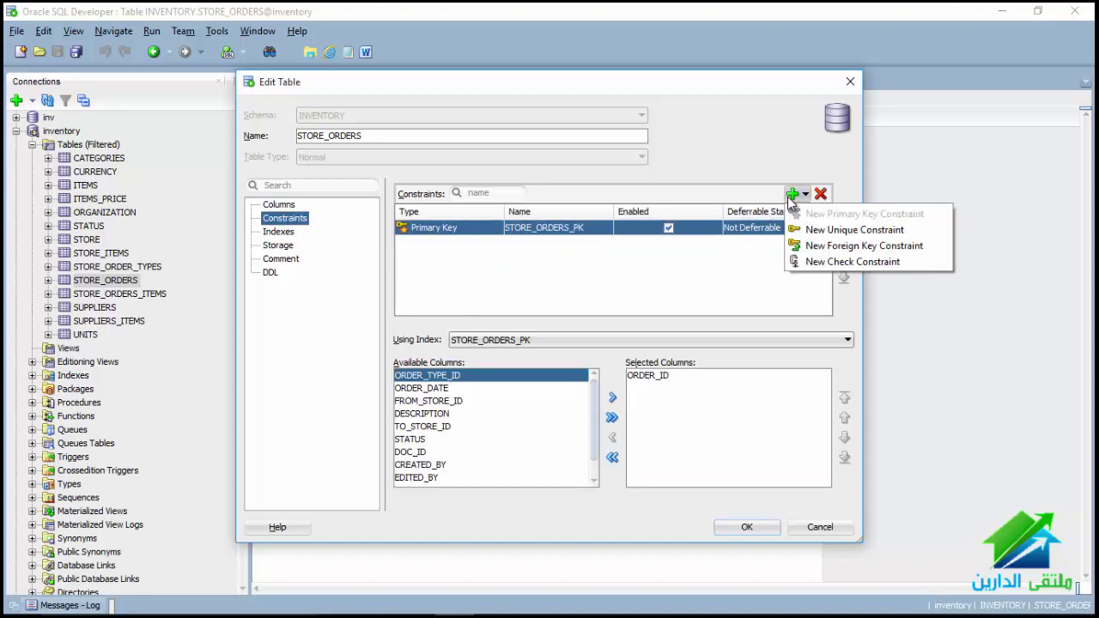
click(807, 246)
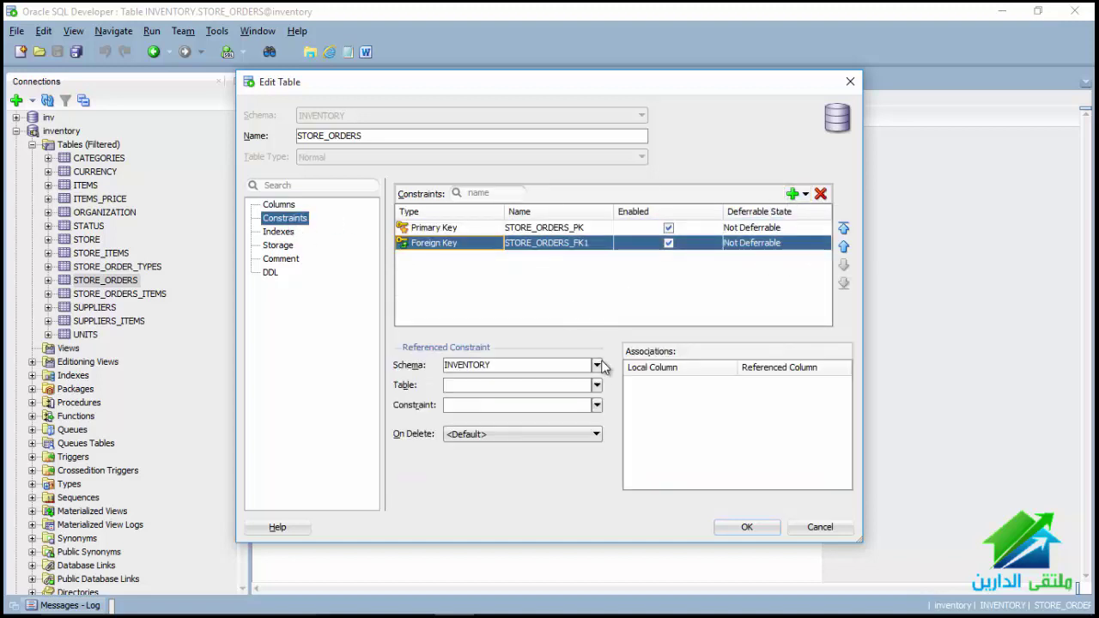
click(596, 386)
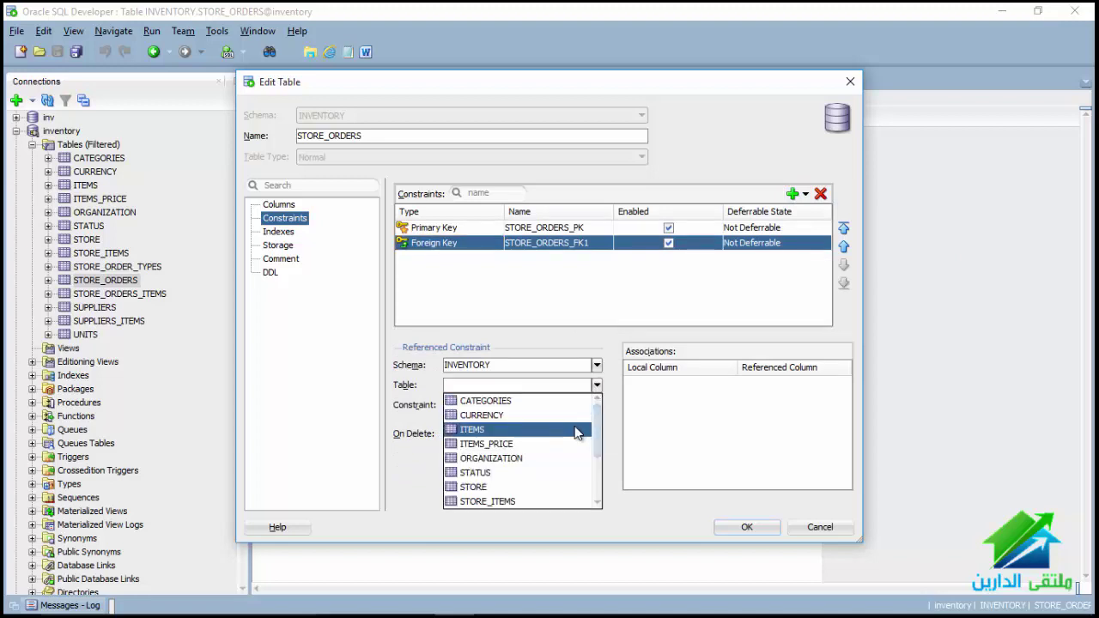
scroll(577, 433, down, 2)
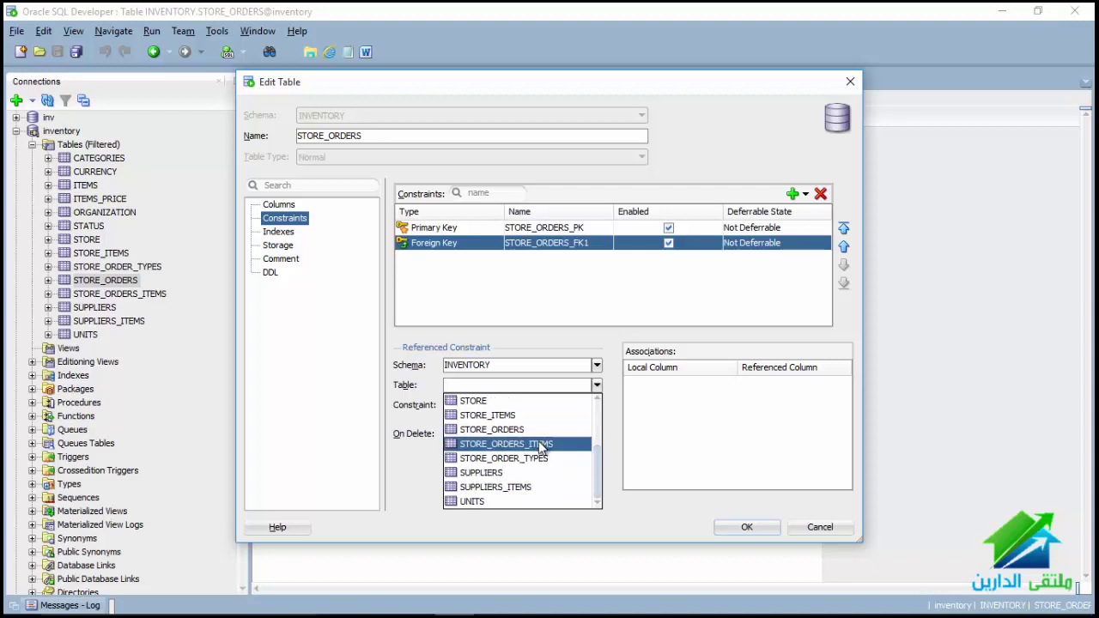
click(533, 457)
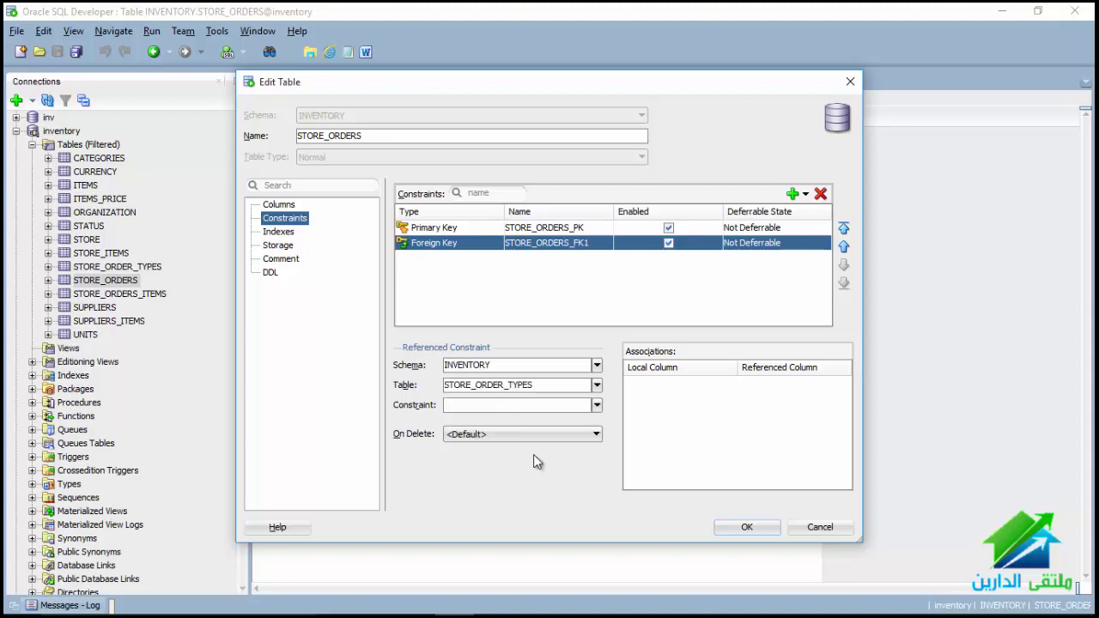
click(596, 406)
click(582, 421)
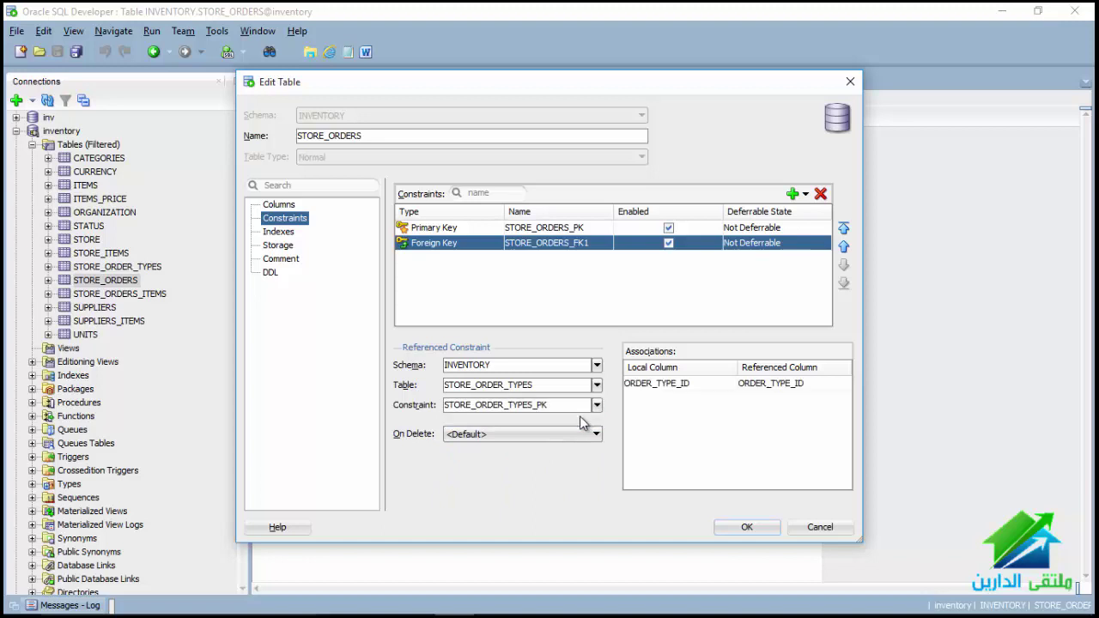
Add a second foreign key referencing the STORE table through STORE_PK, with FROM_STORE_ID as the local column for STORE_ID
click(794, 195)
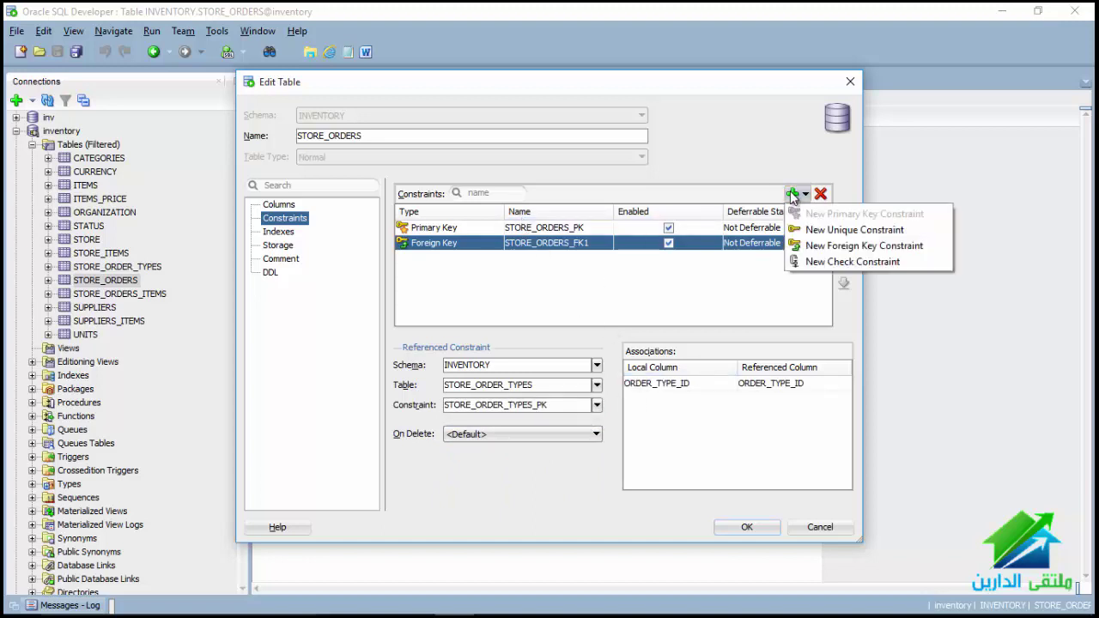
click(810, 244)
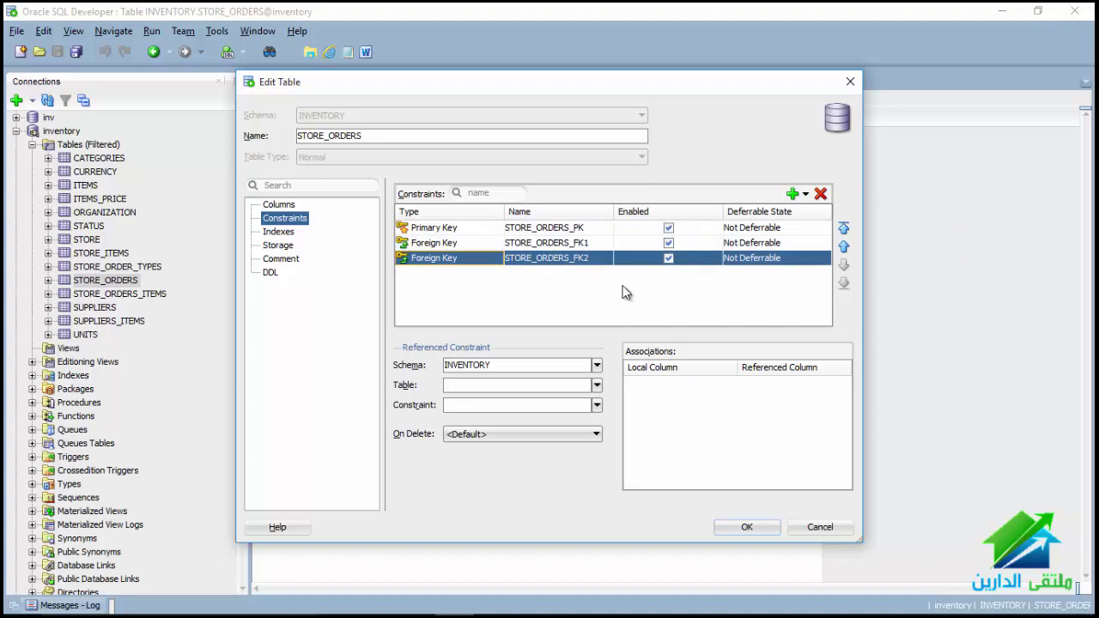
click(596, 385)
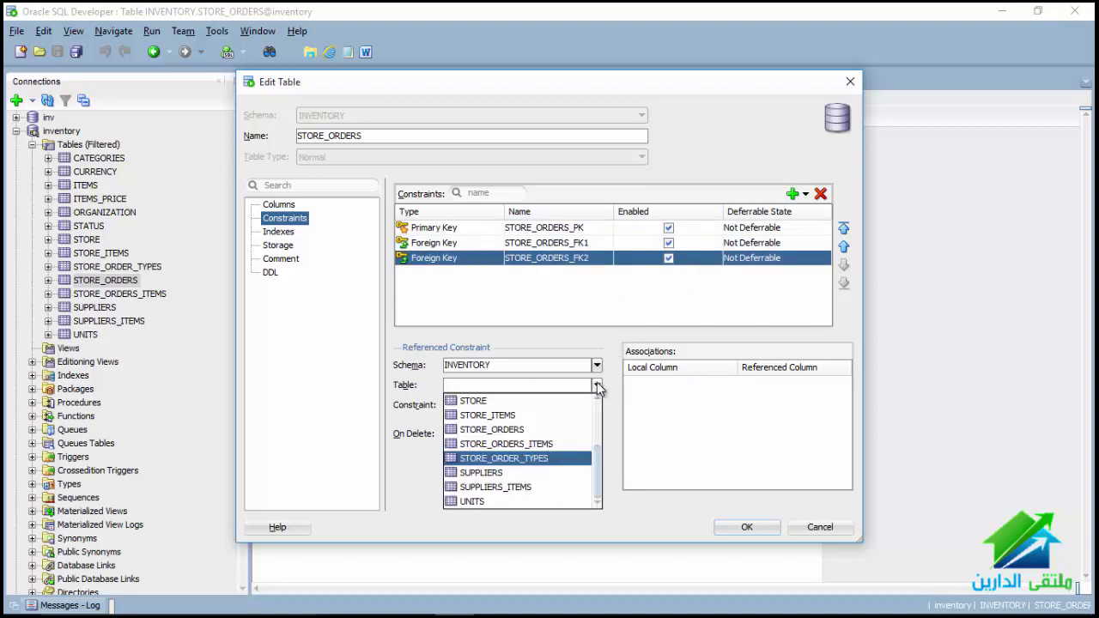
click(584, 401)
click(595, 404)
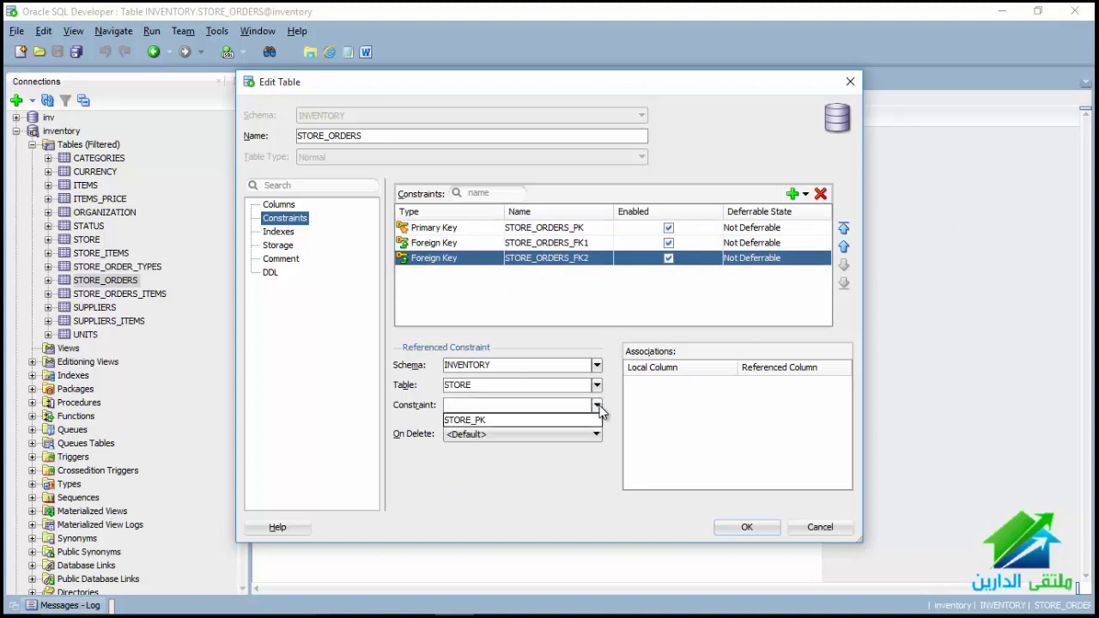
click(580, 420)
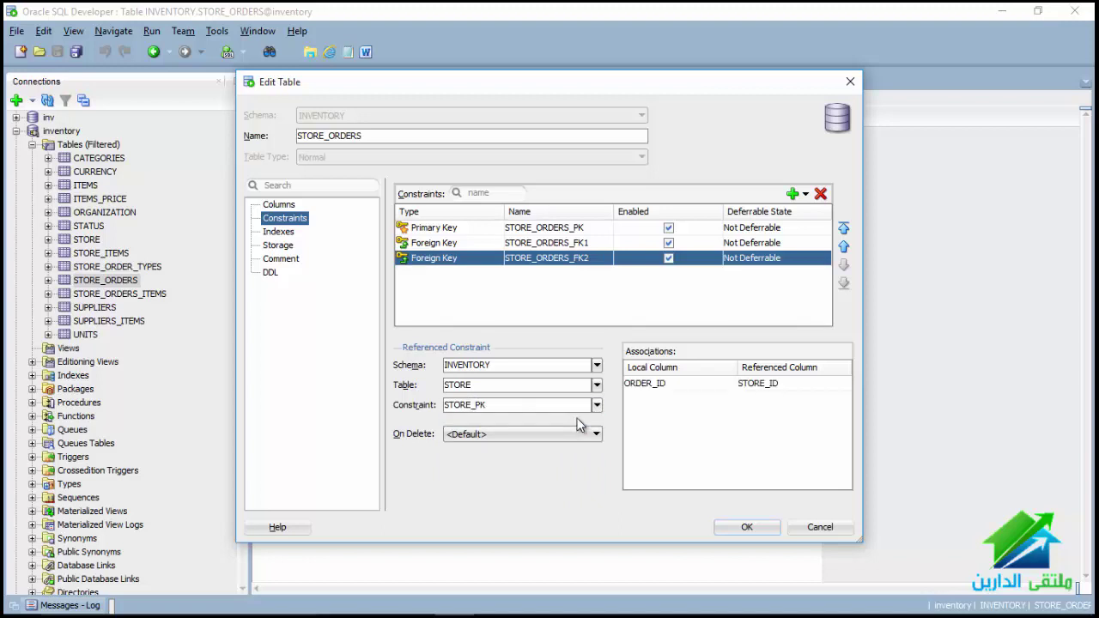
click(683, 384)
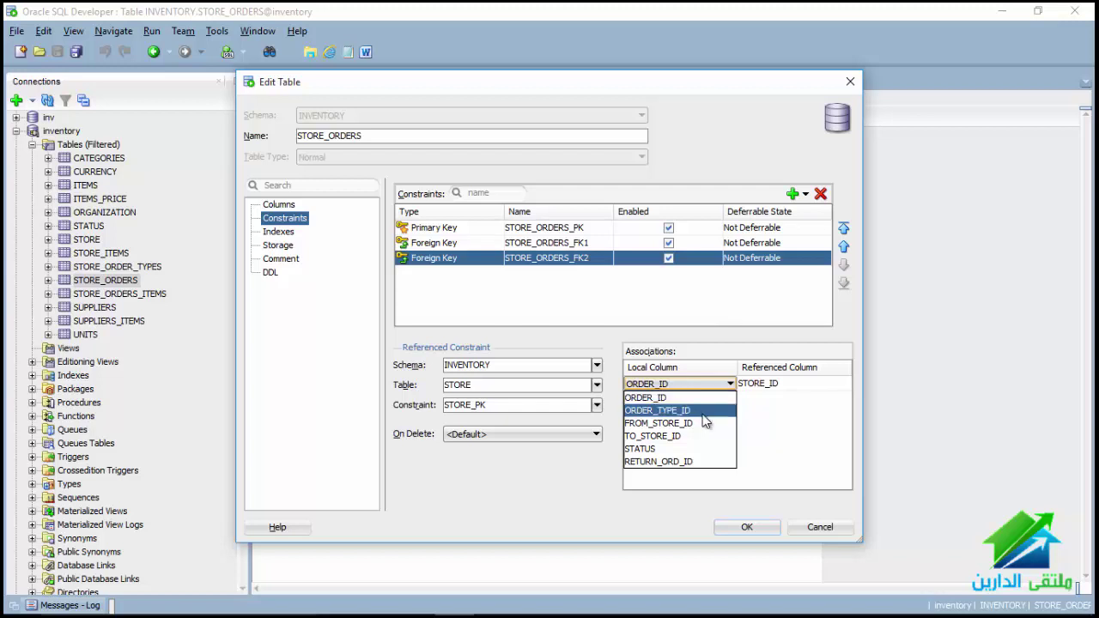
click(703, 415)
click(716, 385)
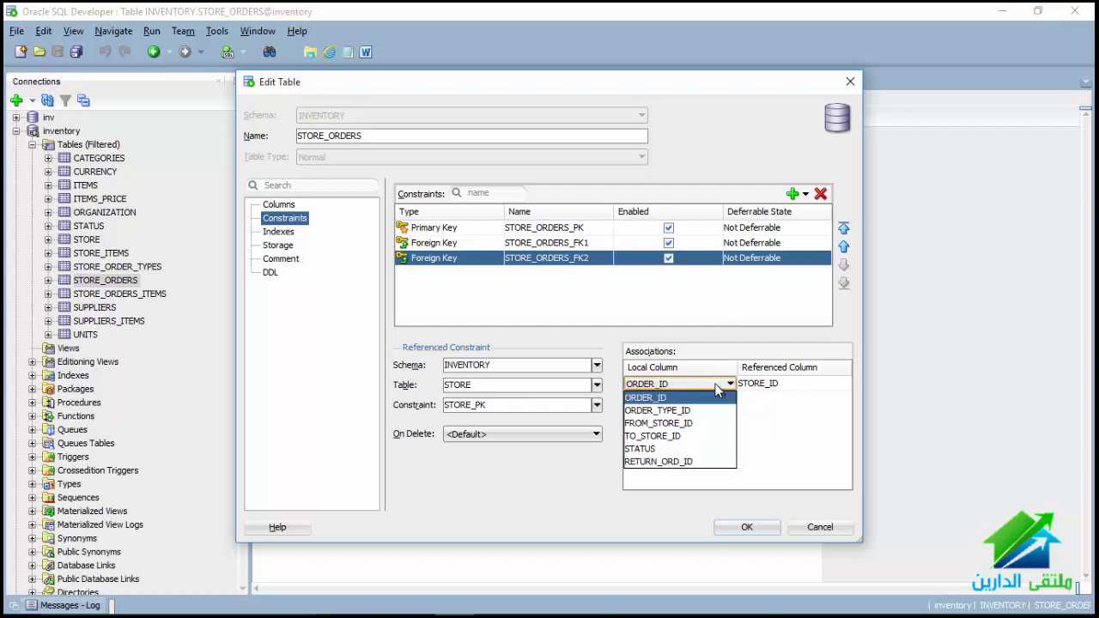
click(695, 423)
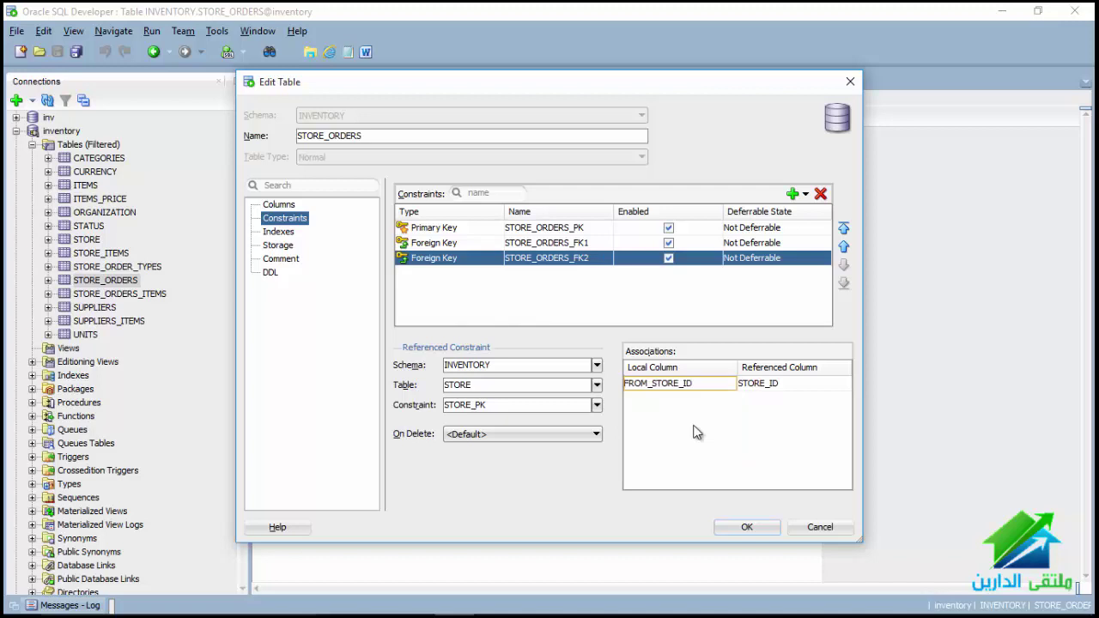
Add a third foreign key referencing the STORE table through STORE_PK, with TO_STORE_ID as the local column for STORE_ID
click(803, 194)
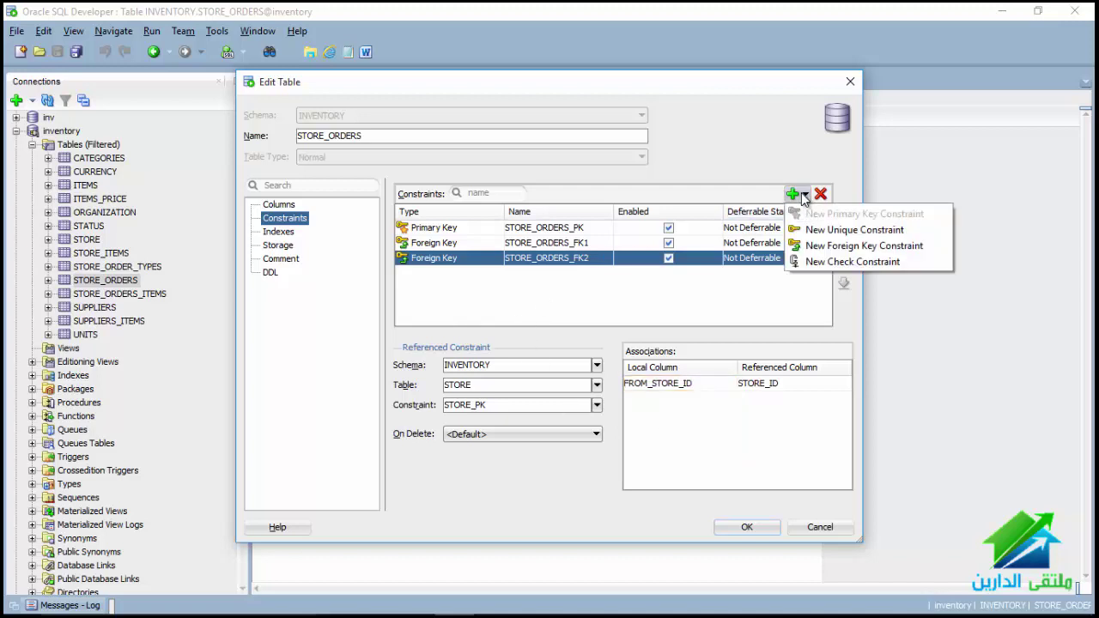
click(807, 245)
click(596, 385)
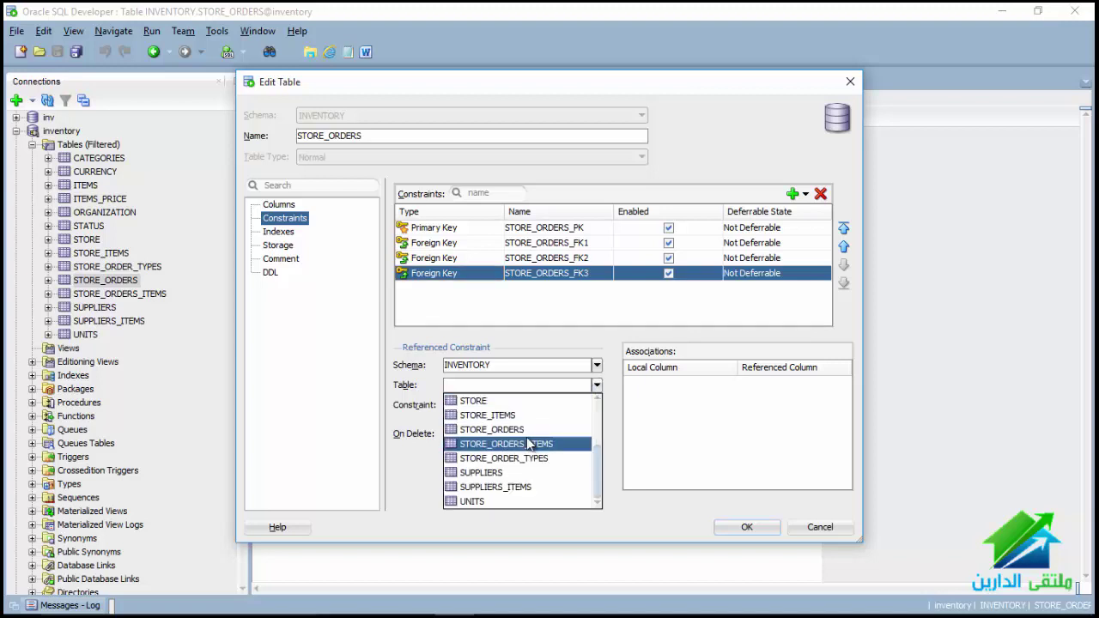
click(513, 400)
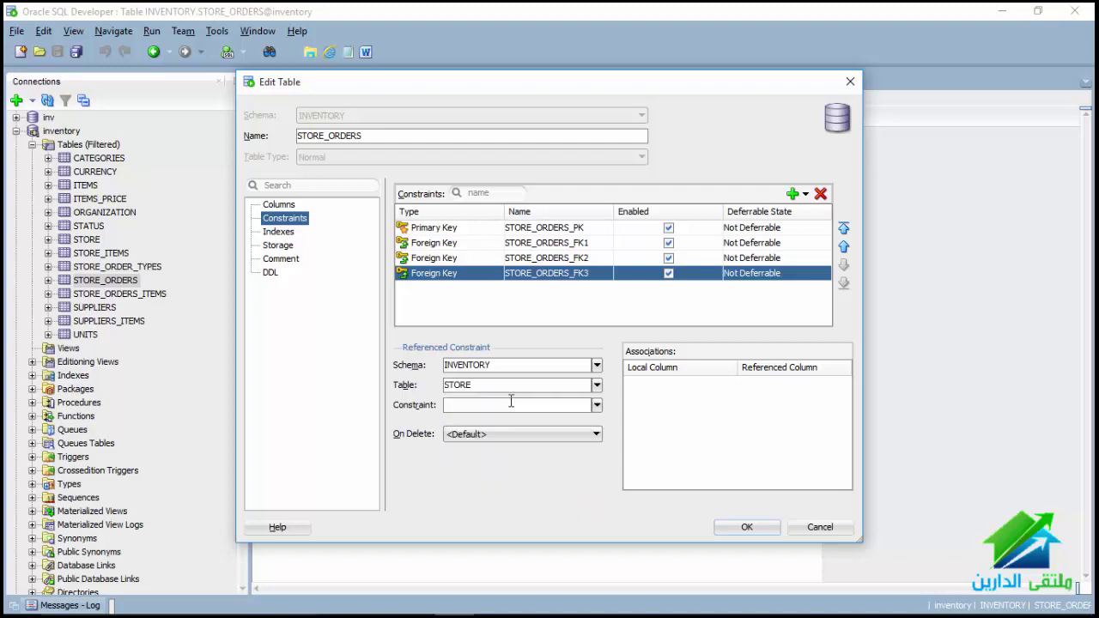
click(597, 405)
click(580, 421)
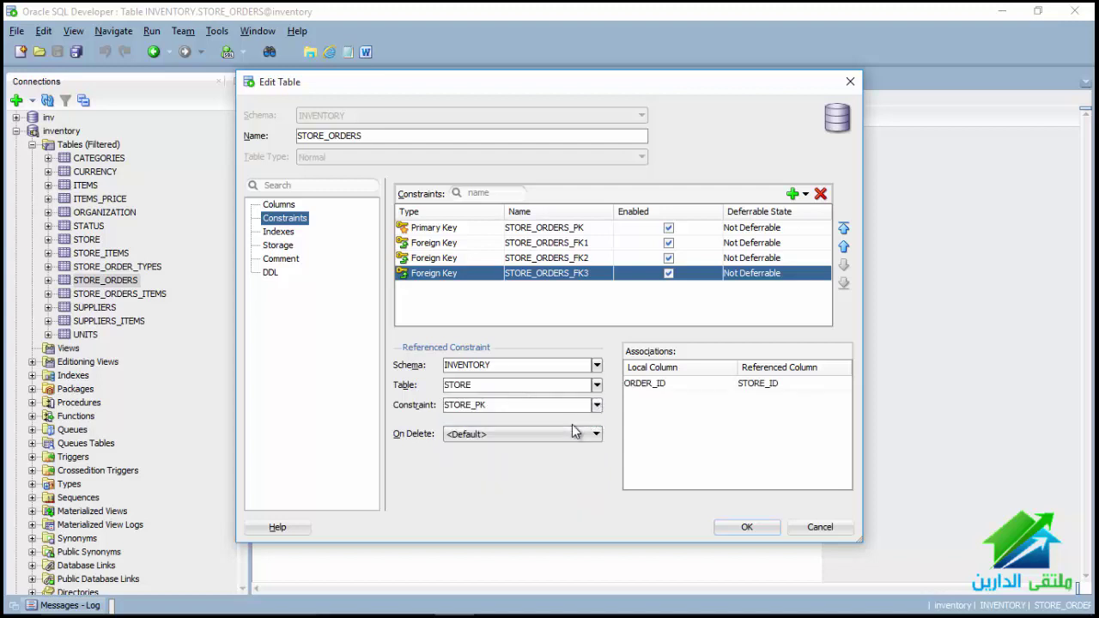
click(681, 383)
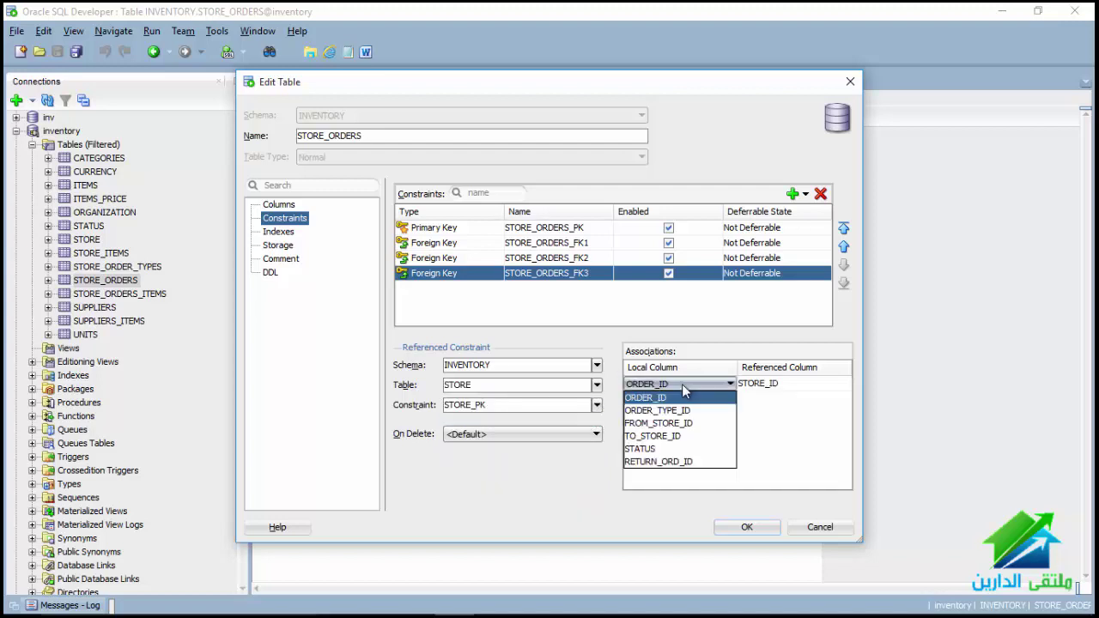
click(666, 438)
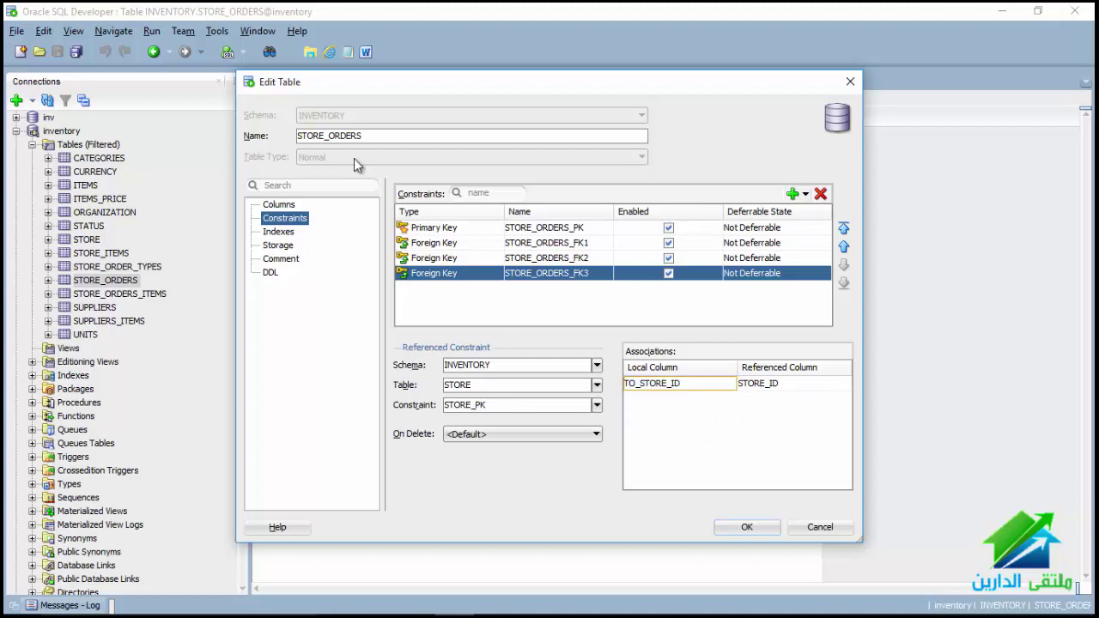
Add a fourth foreign key linking the local STATUS column to STATUS_ID through STATUS_PK, and apply the STORE_ORDERS table changes
click(277, 205)
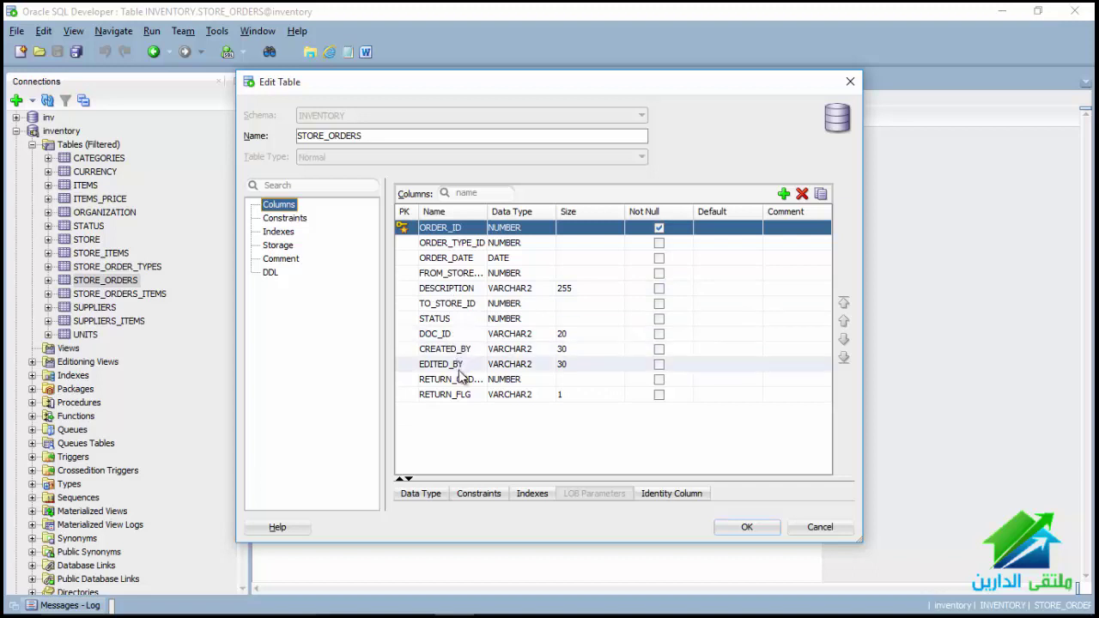
click(284, 218)
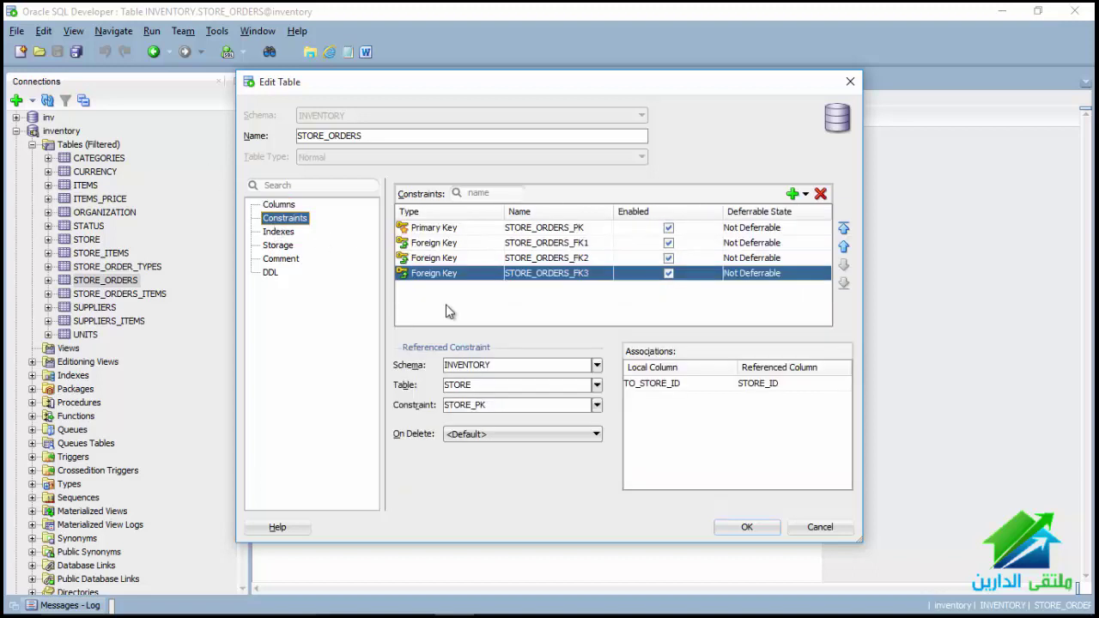
click(805, 195)
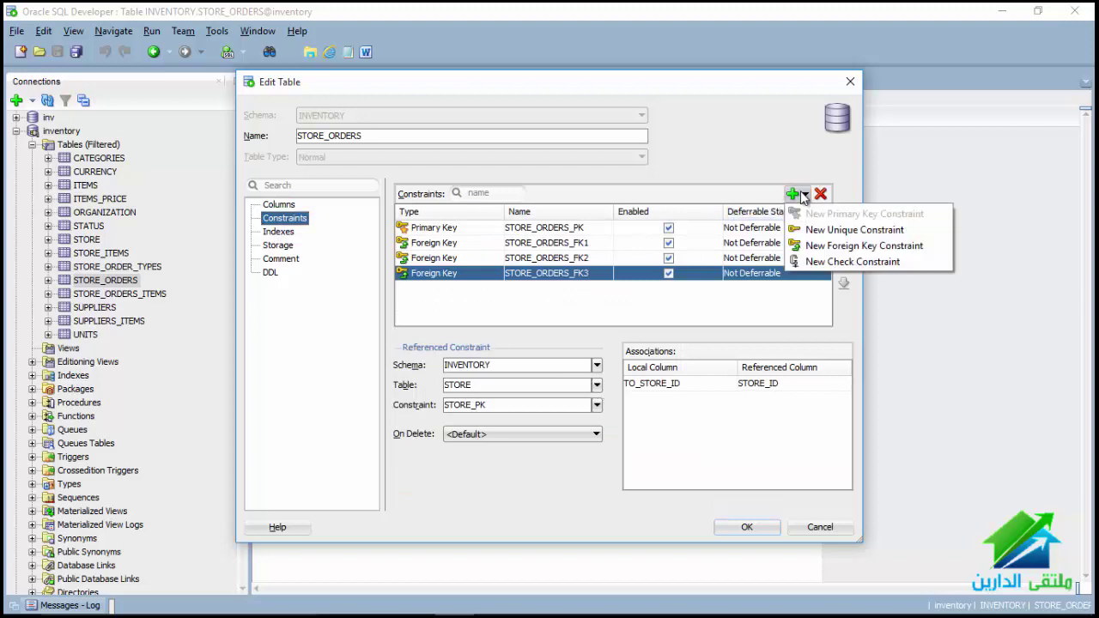
click(814, 246)
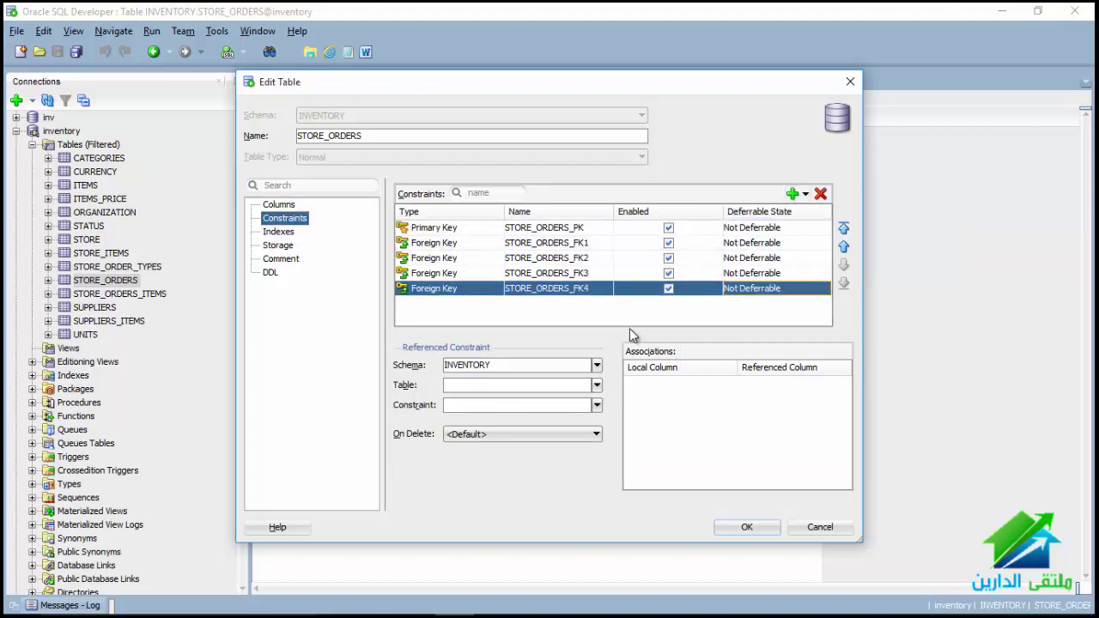
click(597, 385)
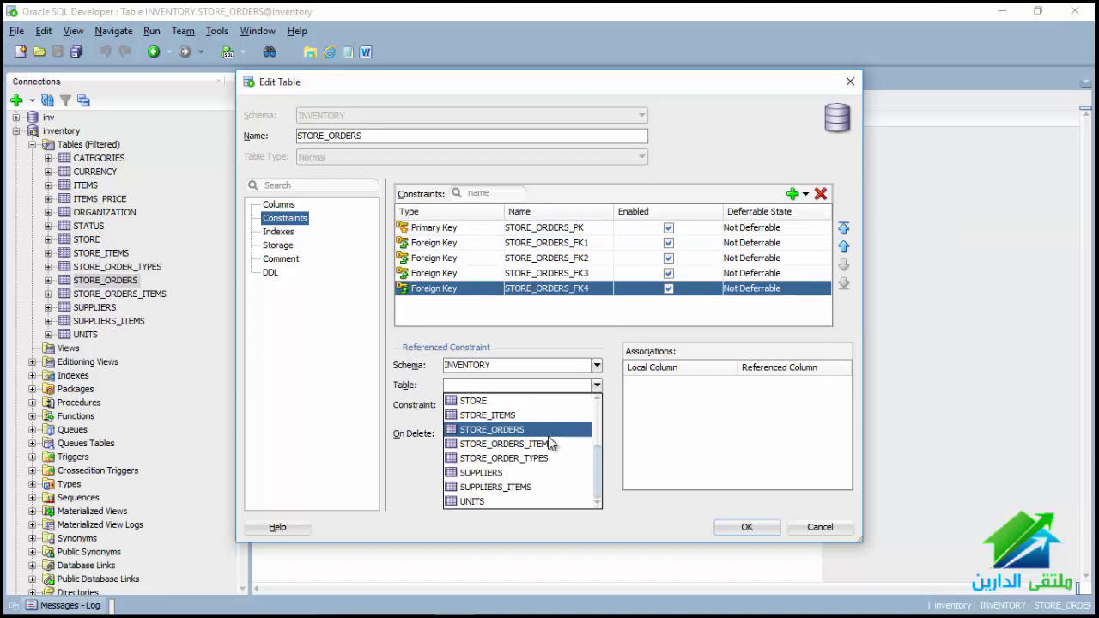
scroll(548, 436, up, 1)
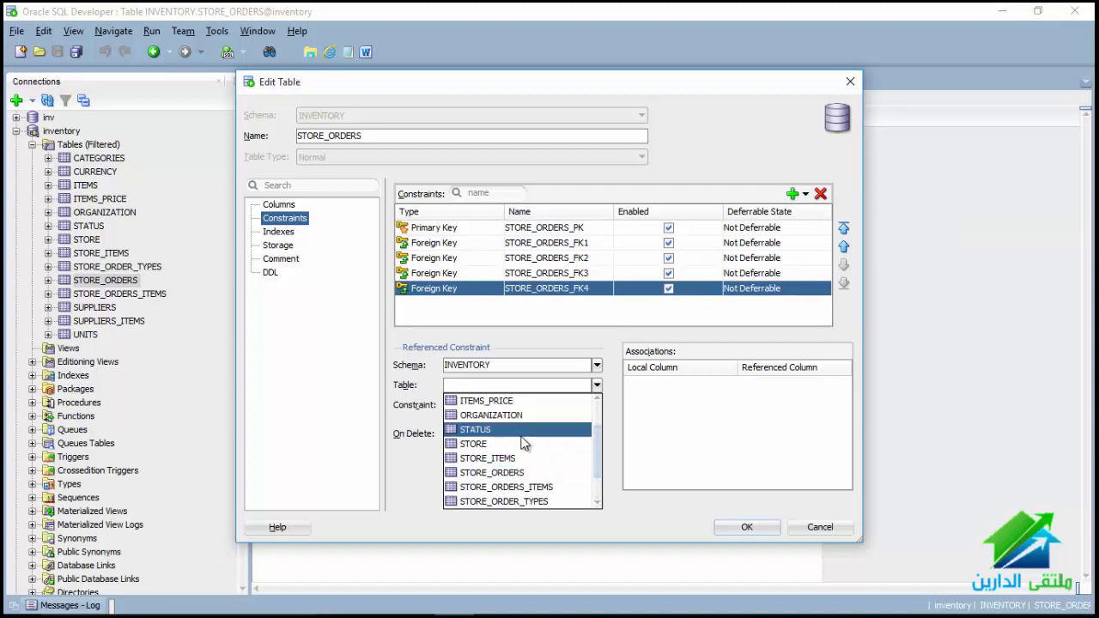
click(502, 434)
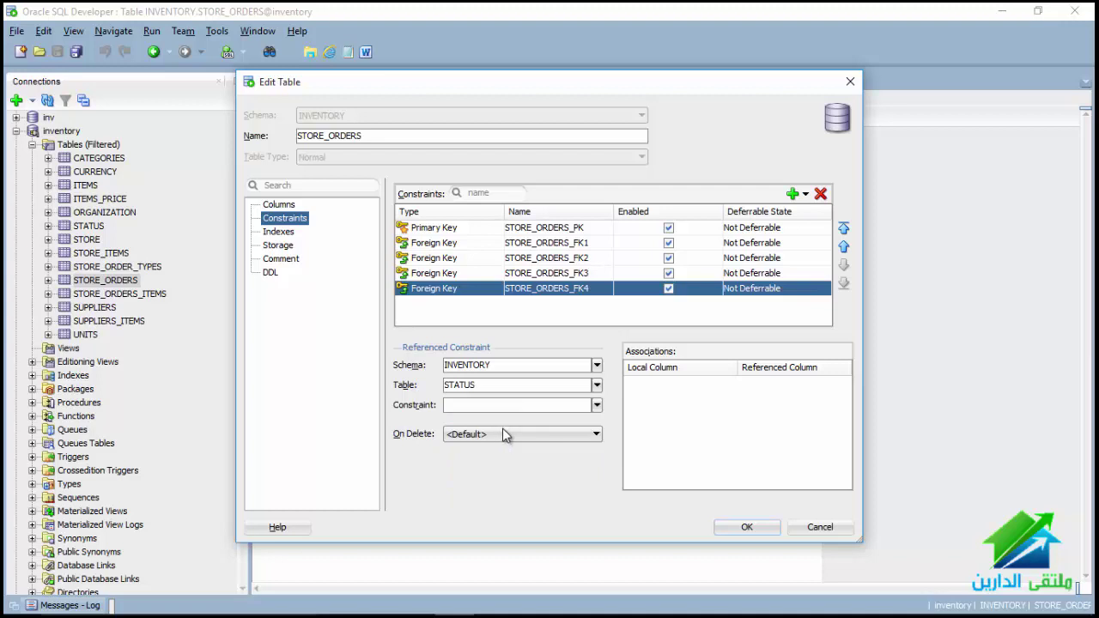
click(595, 405)
click(580, 421)
click(668, 386)
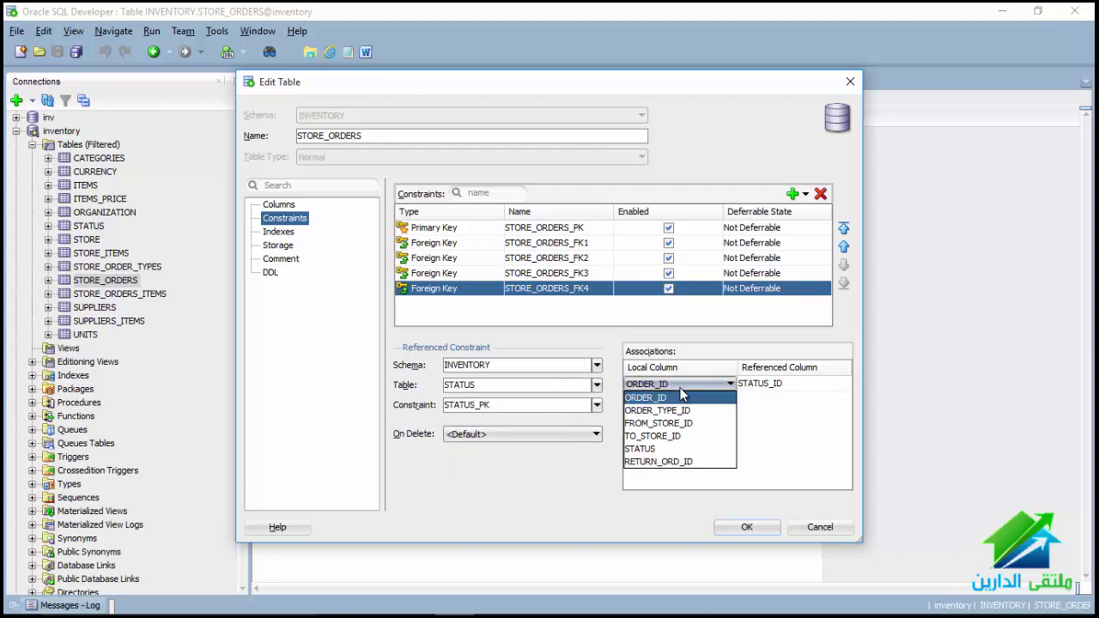
click(666, 450)
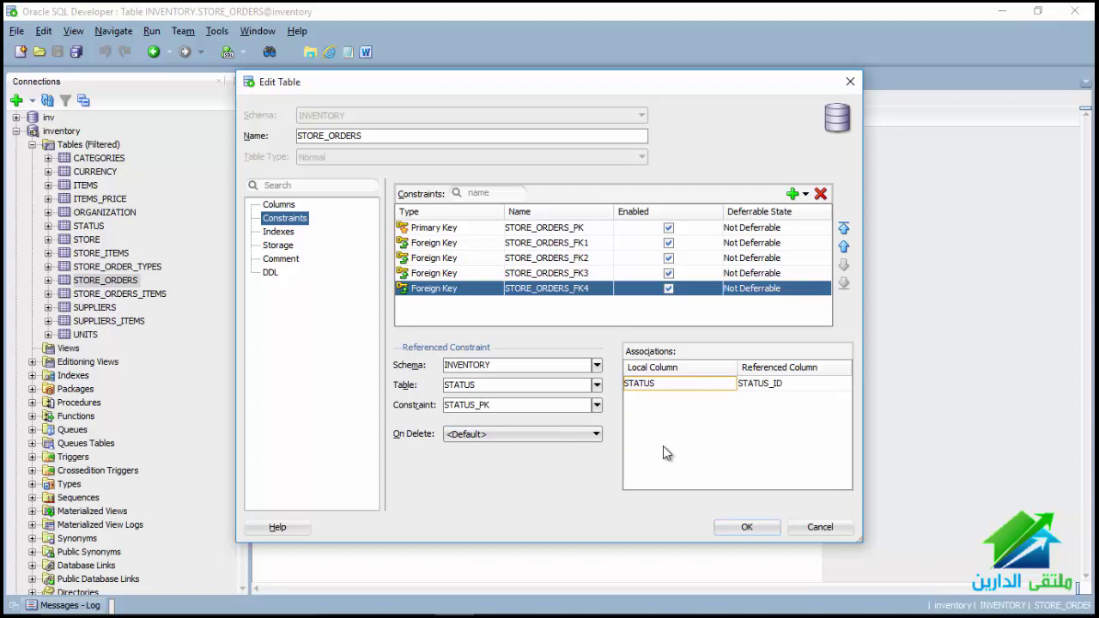
click(736, 525)
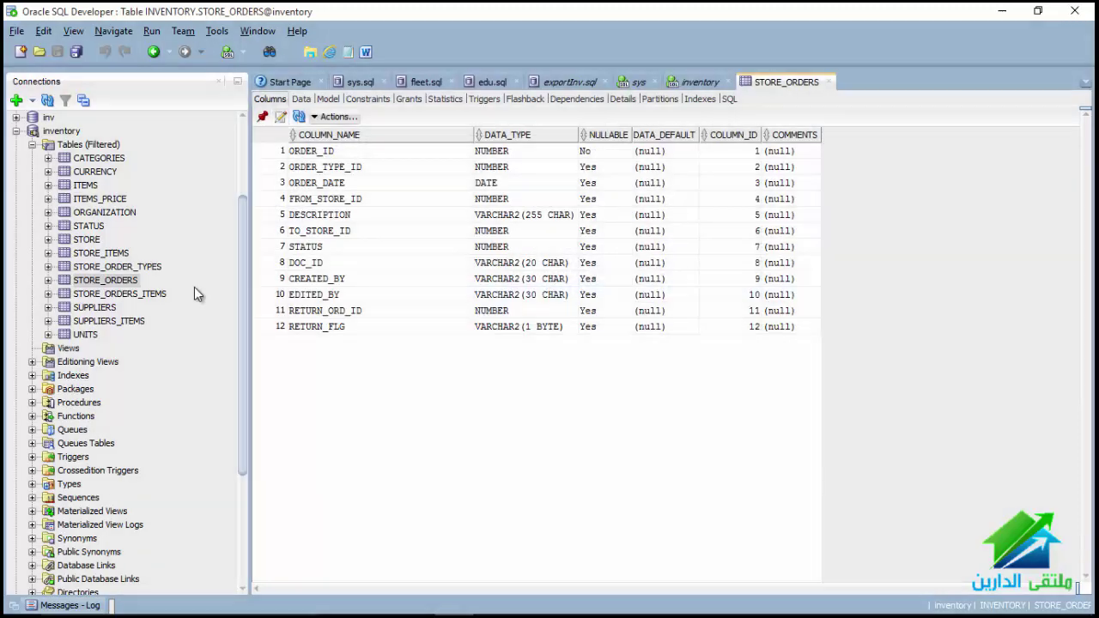
Edit the STORE_ORDERS_ITEMS table and make ITEM_ID, UNIT_ID and ORDER_ID its composite primary key
click(118, 297)
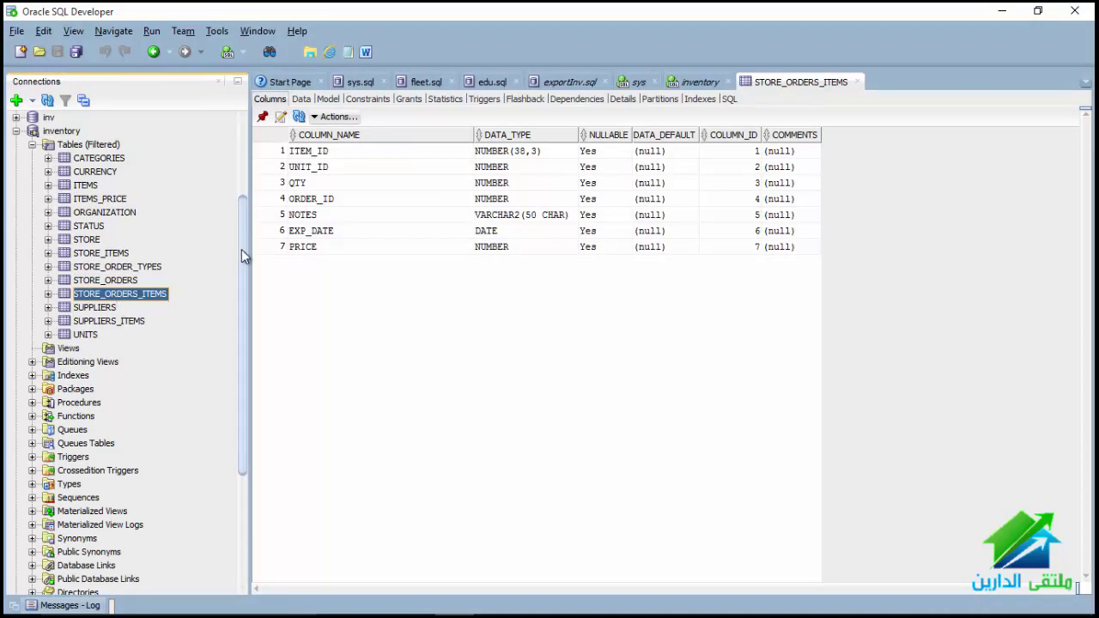
click(282, 116)
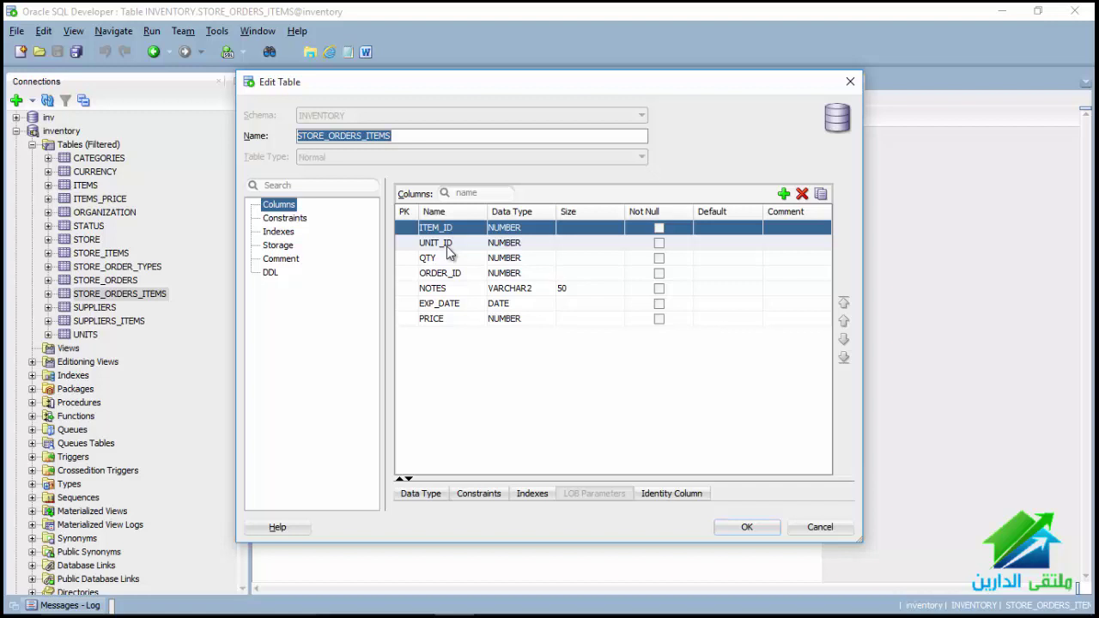
click(402, 228)
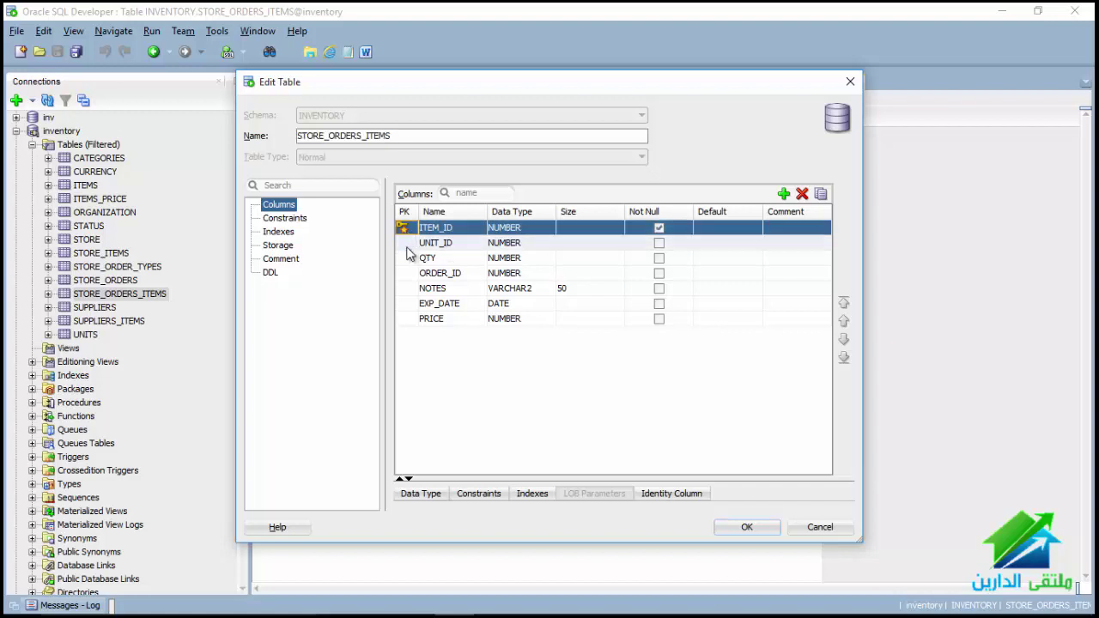
click(404, 243)
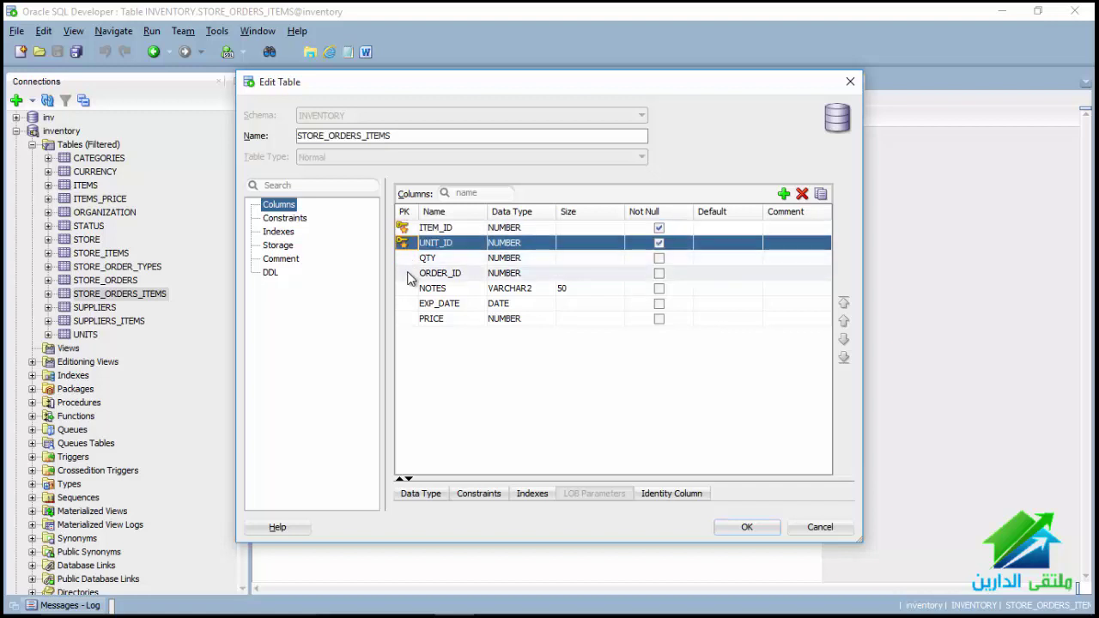
click(403, 273)
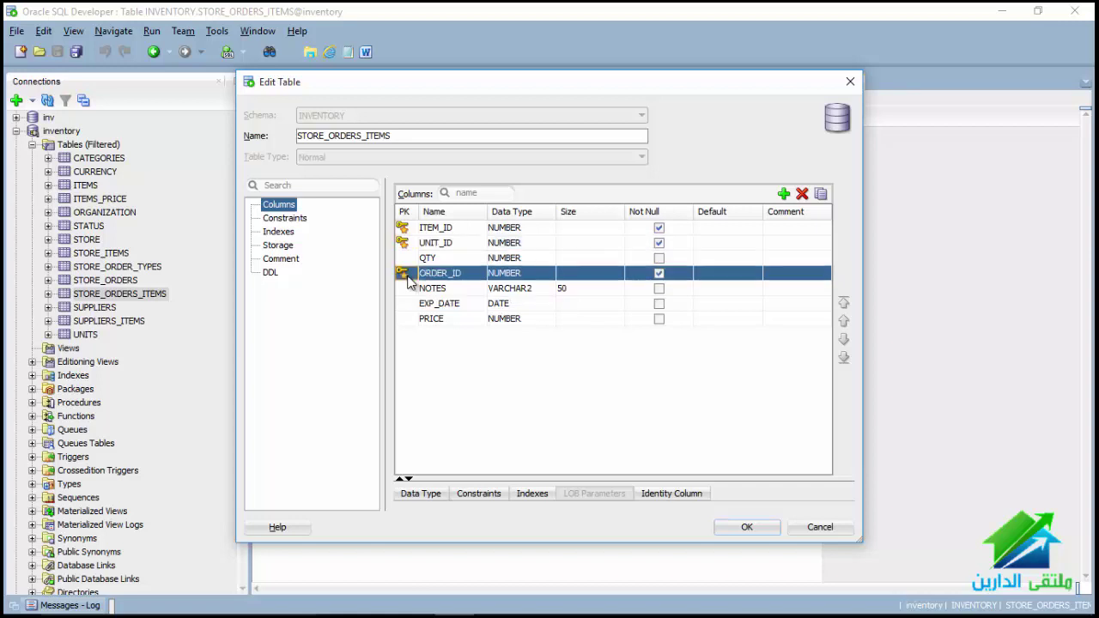
Add a foreign key to STORE_ORDERS_ITEMS linking ITEM_ID to the ITEMS table through constraint ITEMS_PK
click(290, 219)
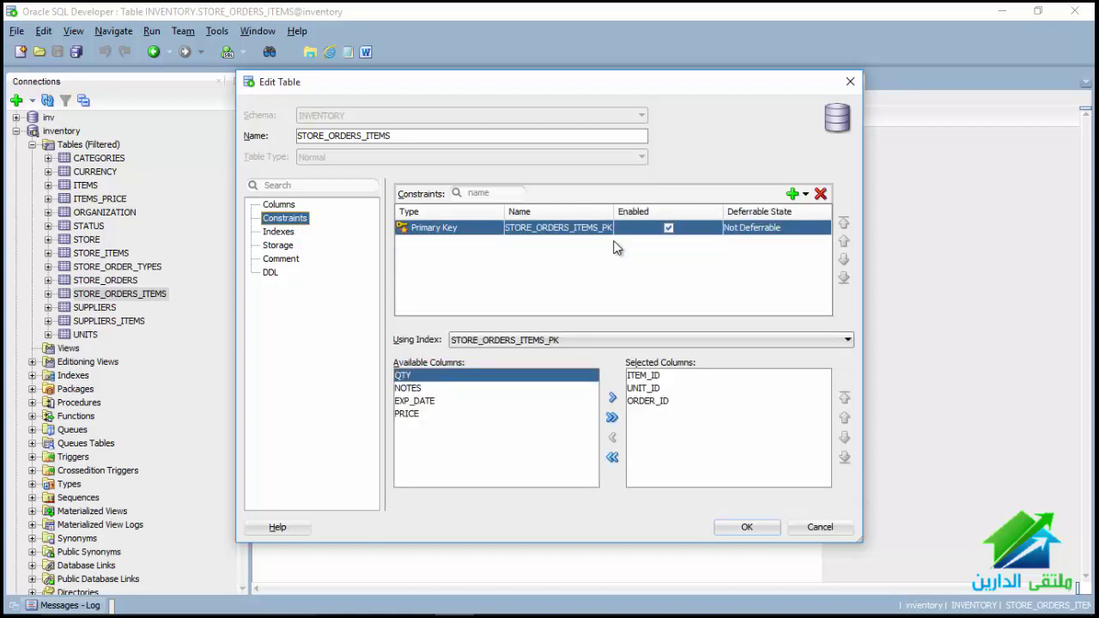
click(793, 195)
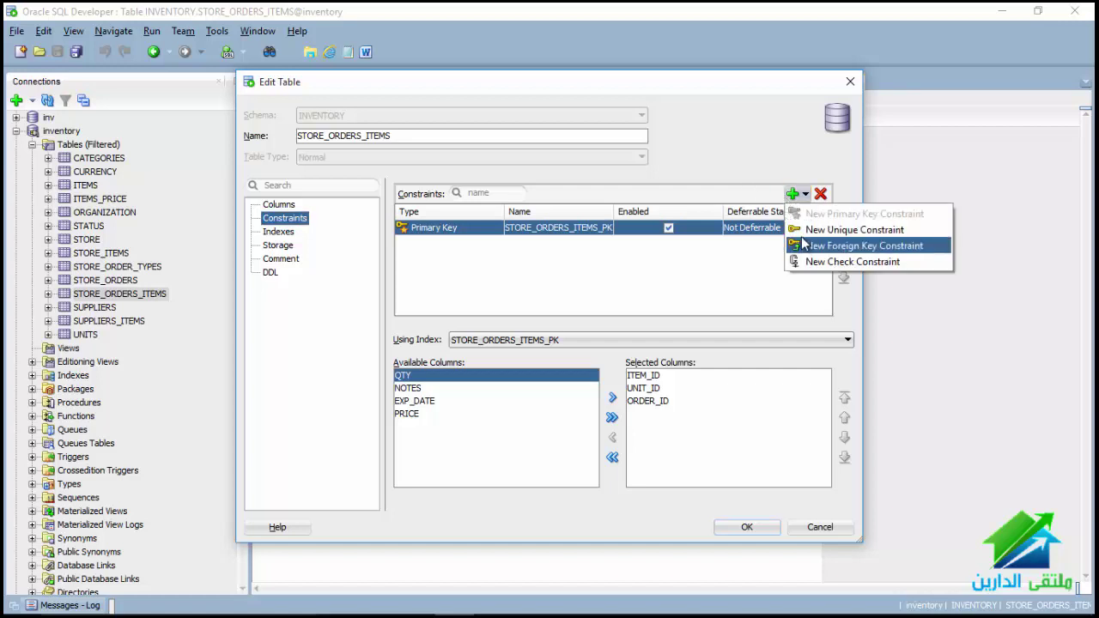
click(804, 246)
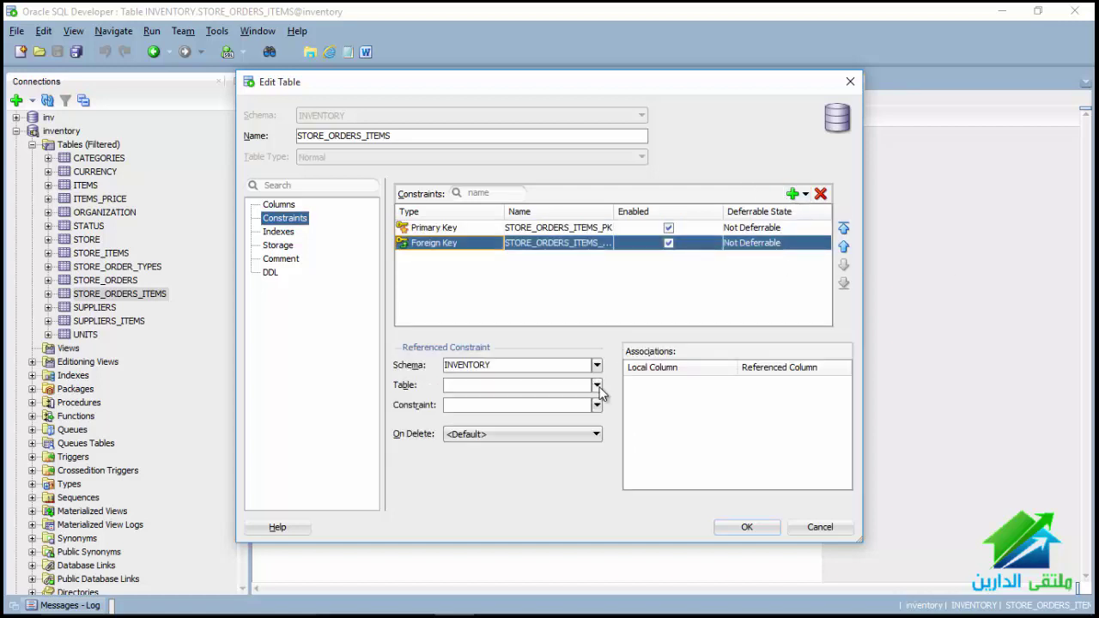
click(597, 385)
click(573, 430)
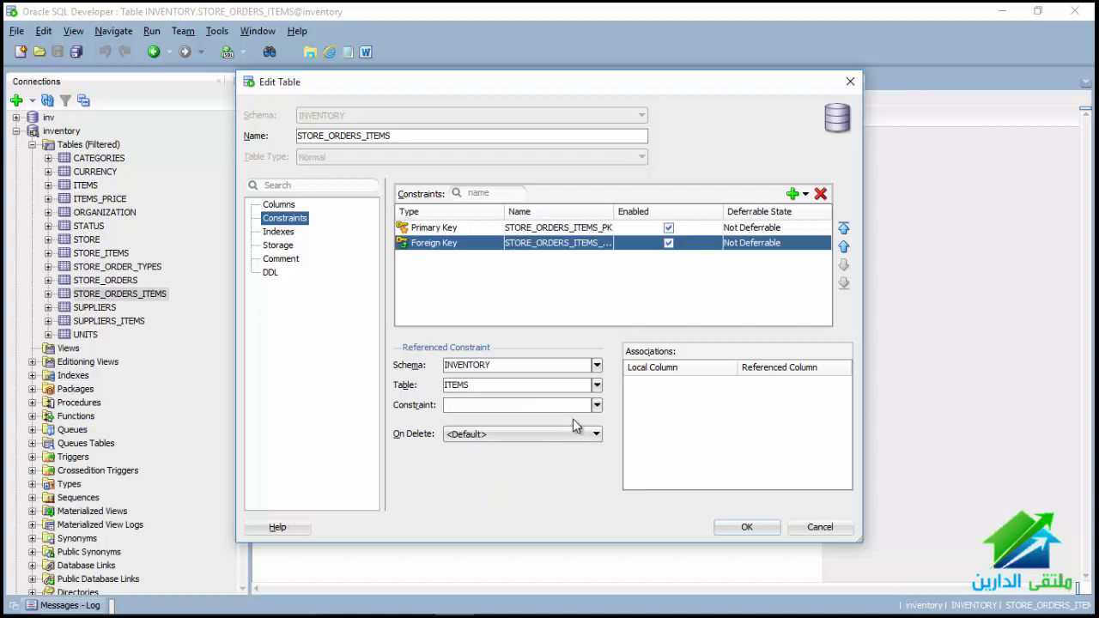
click(597, 405)
click(575, 434)
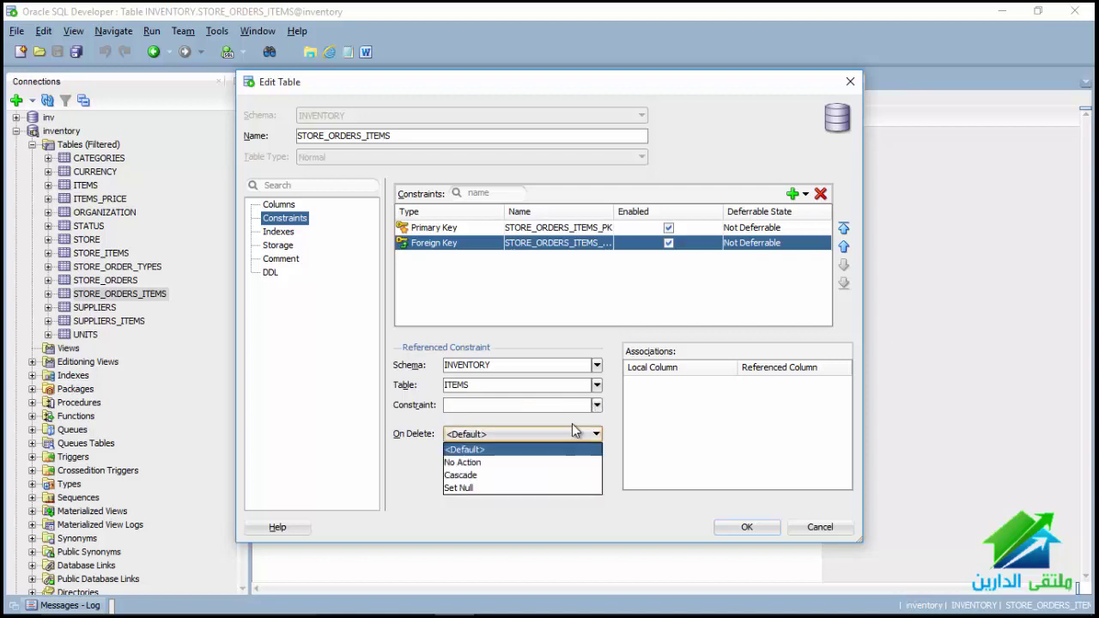
click(597, 405)
click(597, 404)
click(580, 420)
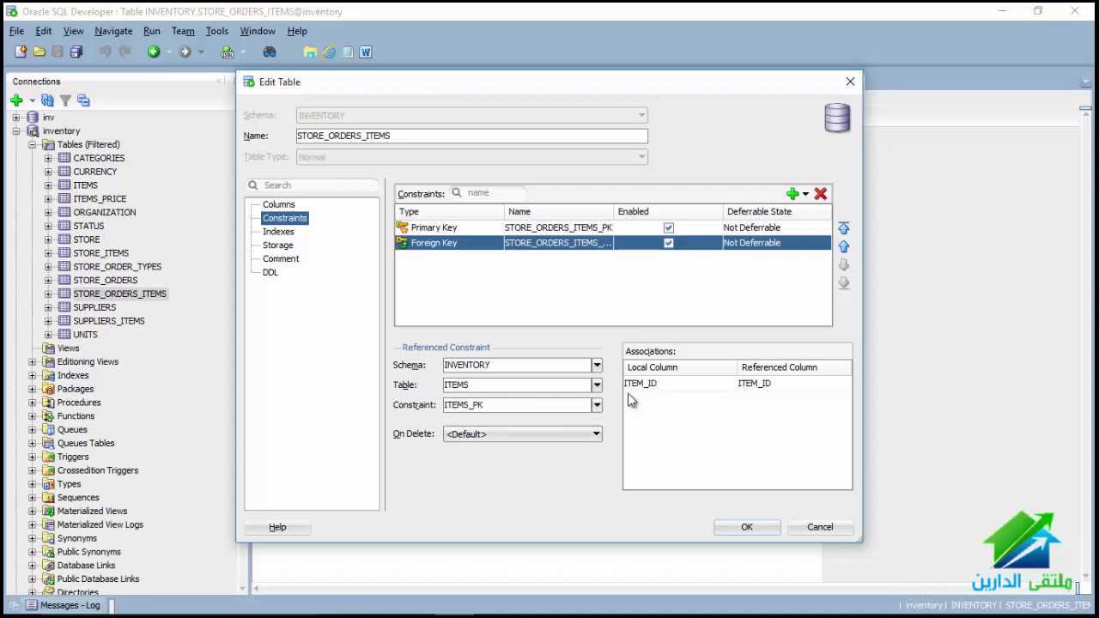
Add a second foreign key linking ORDER_ID to the STORE_ORDERS table through constraint STORE_ORDERS_PK
click(793, 195)
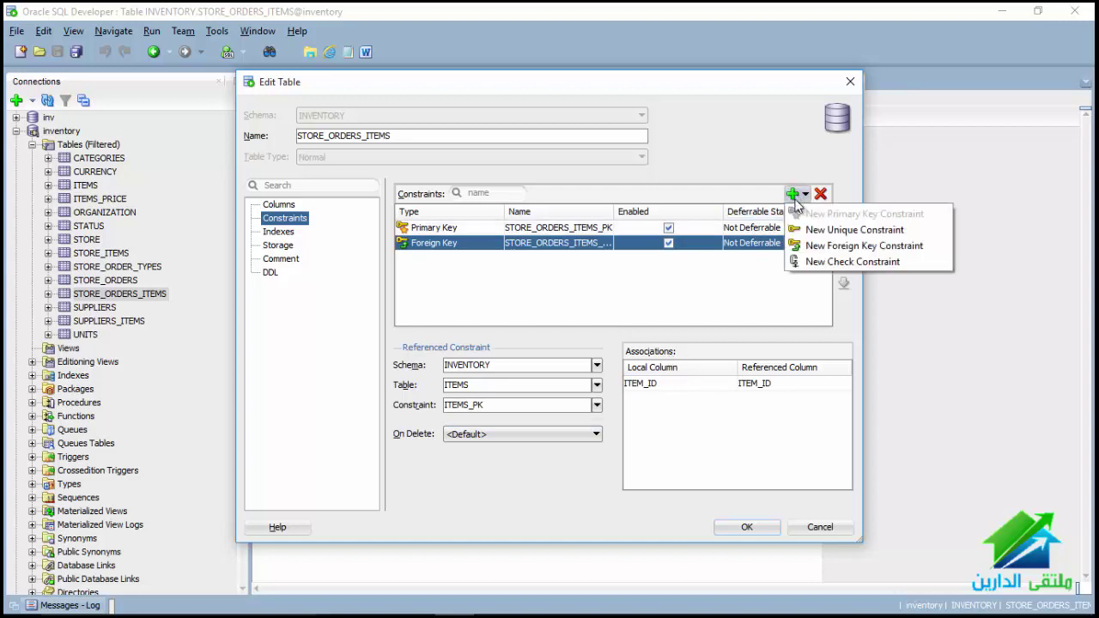
click(798, 246)
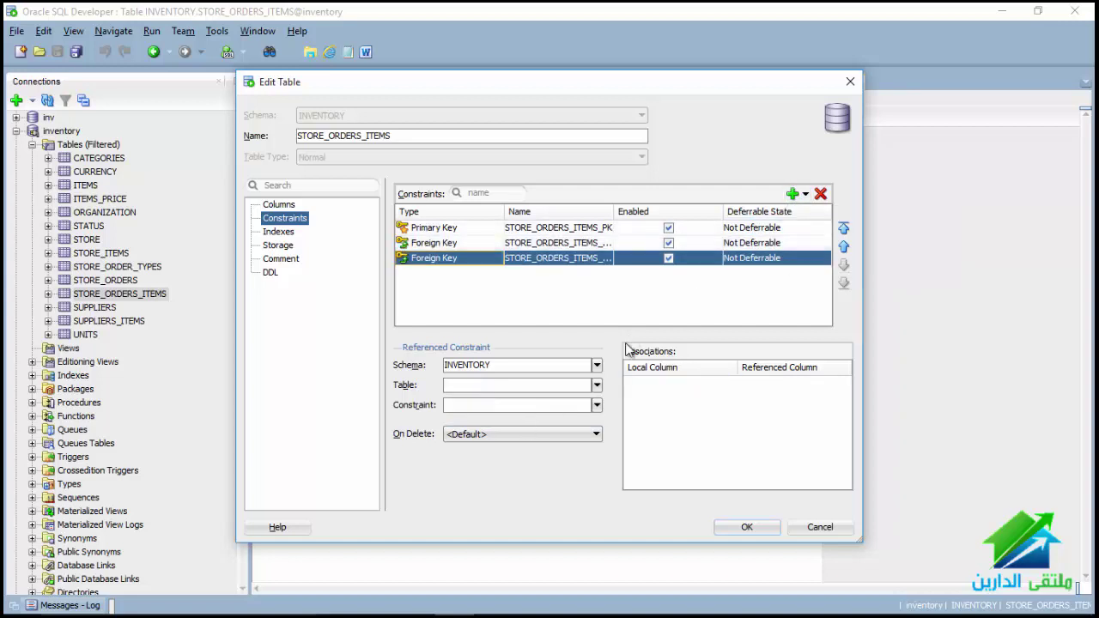
click(596, 386)
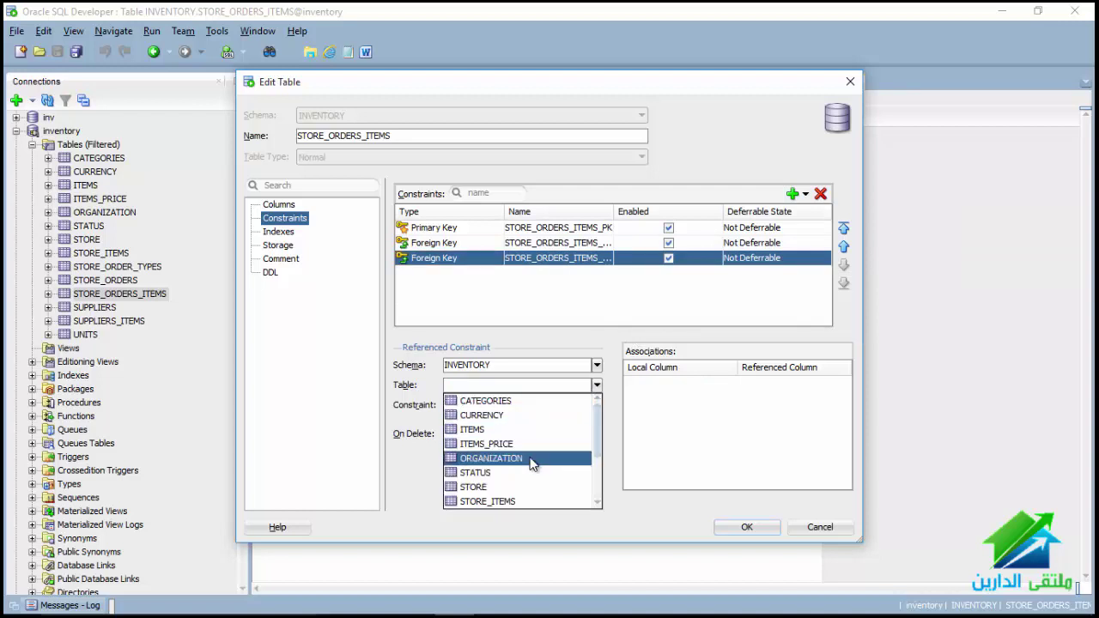
scroll(533, 464, down, 2)
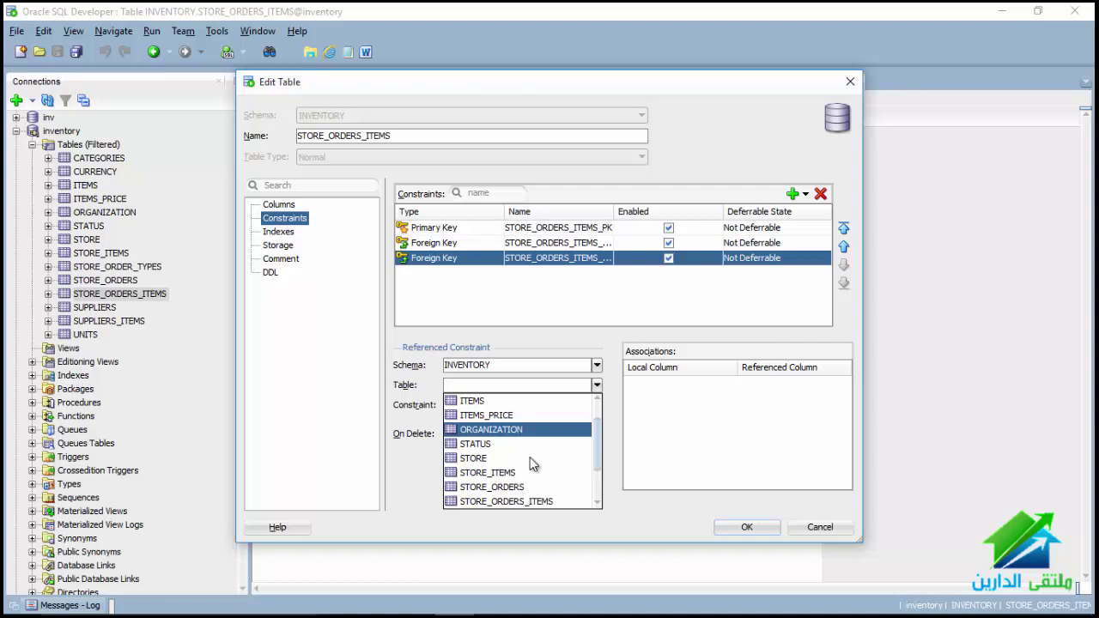
click(521, 487)
click(597, 406)
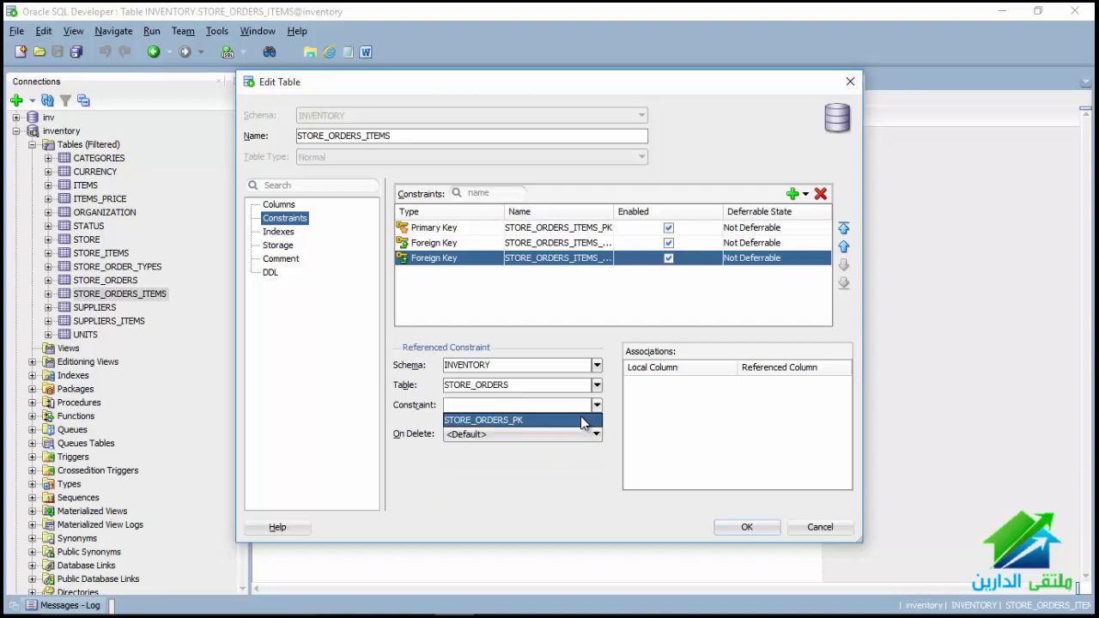
click(583, 422)
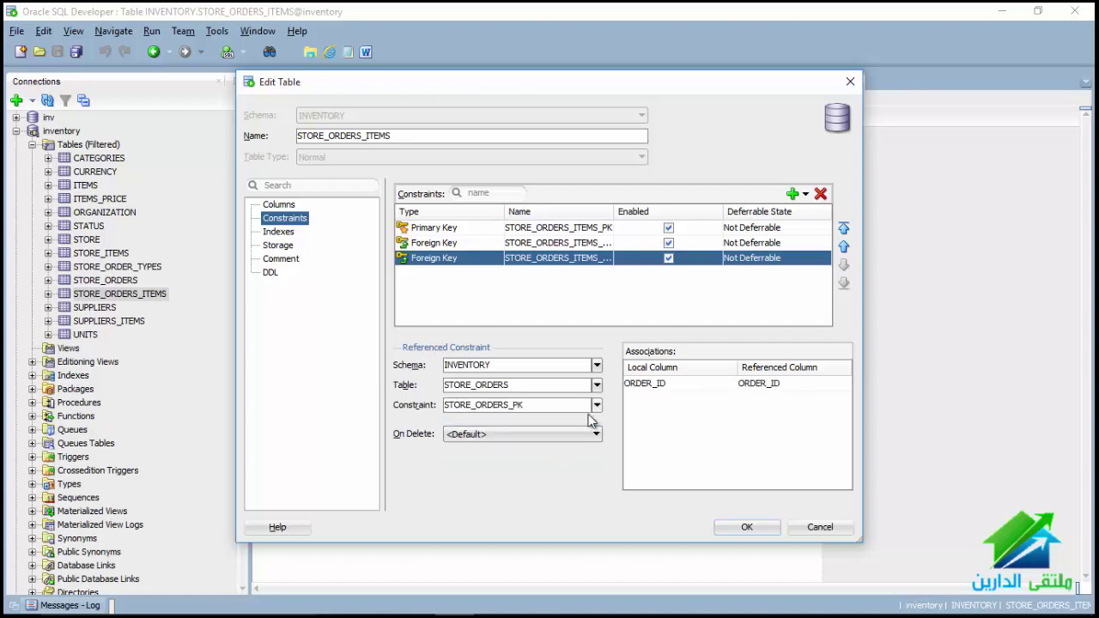
Create a third foreign key constraint for STORE_ORDERS_ITEMS
click(805, 194)
click(820, 246)
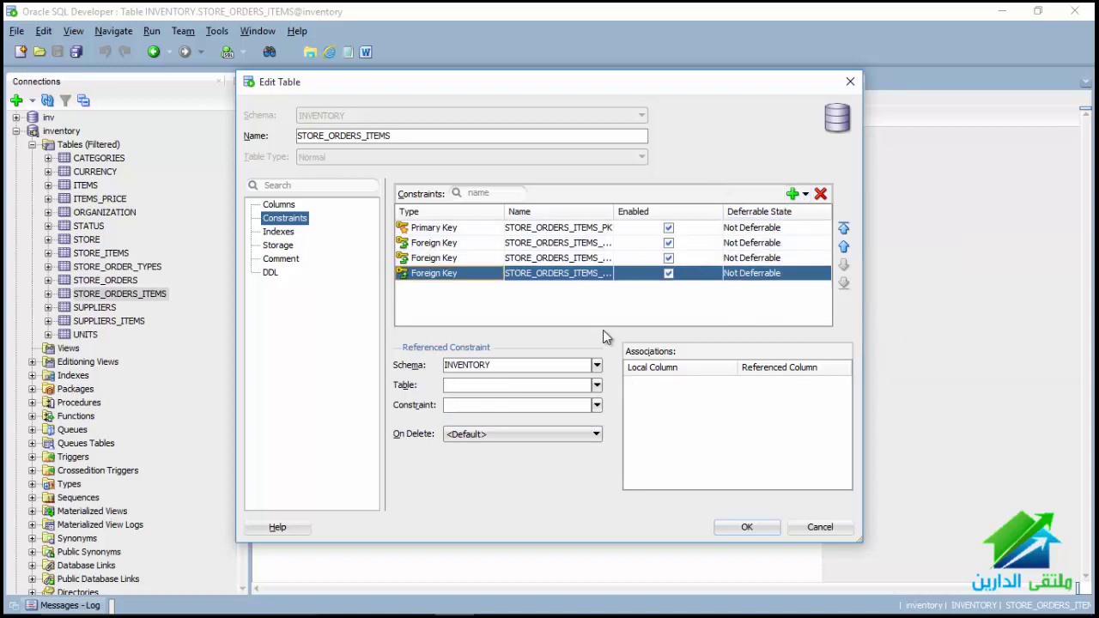
Try to reference the STORE table through STORE_PK in the third foreign key, checking the local column choices for STORE_ID
click(596, 386)
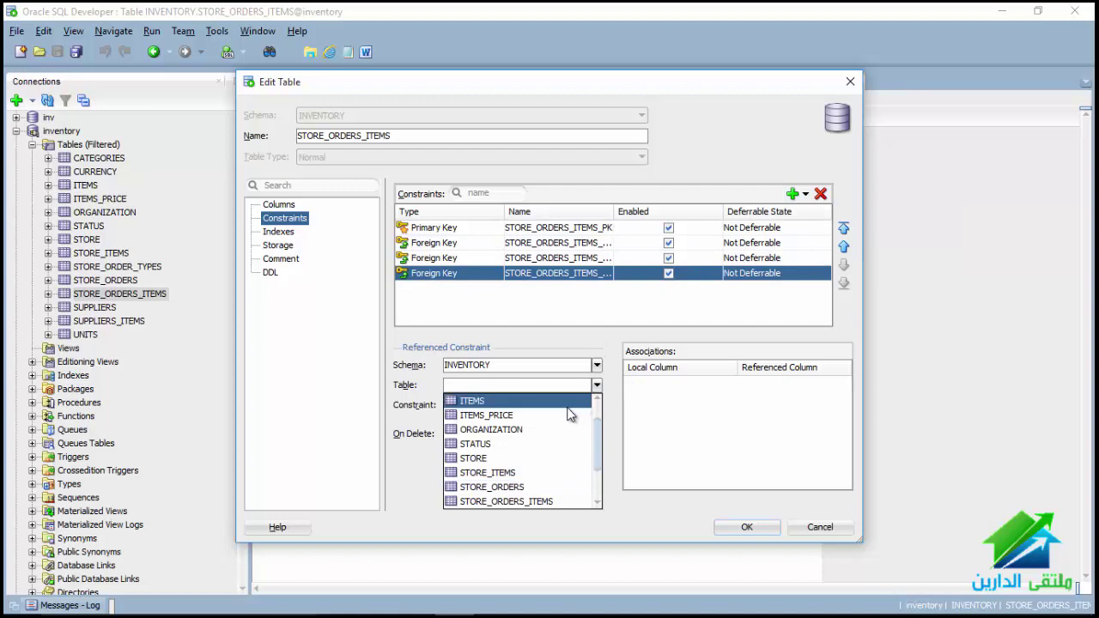
scroll(570, 414, up, 1)
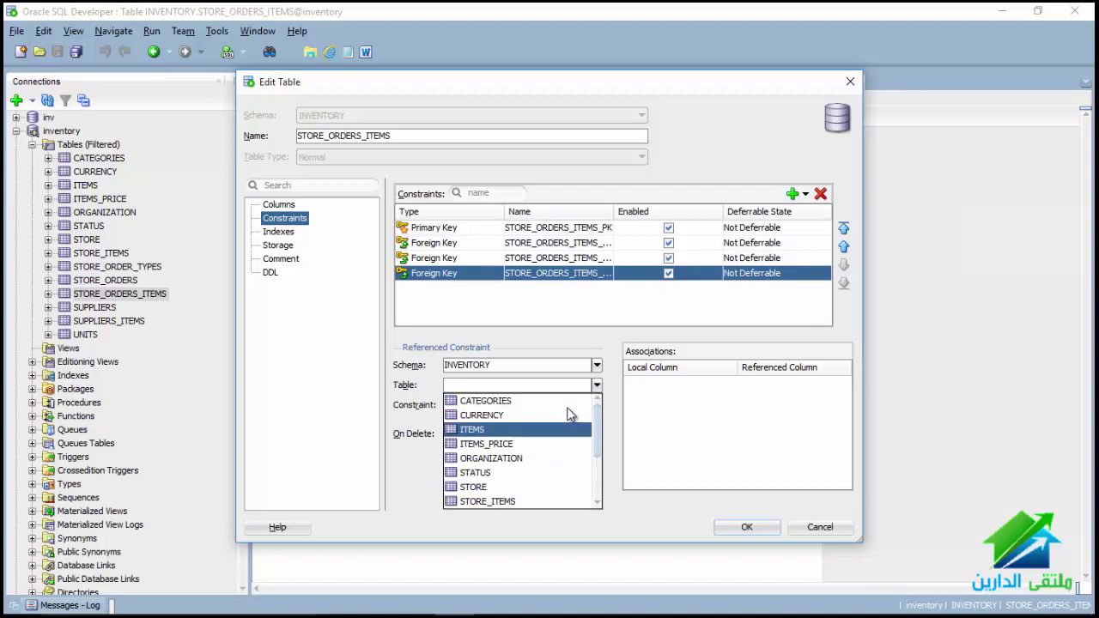
click(527, 486)
click(597, 408)
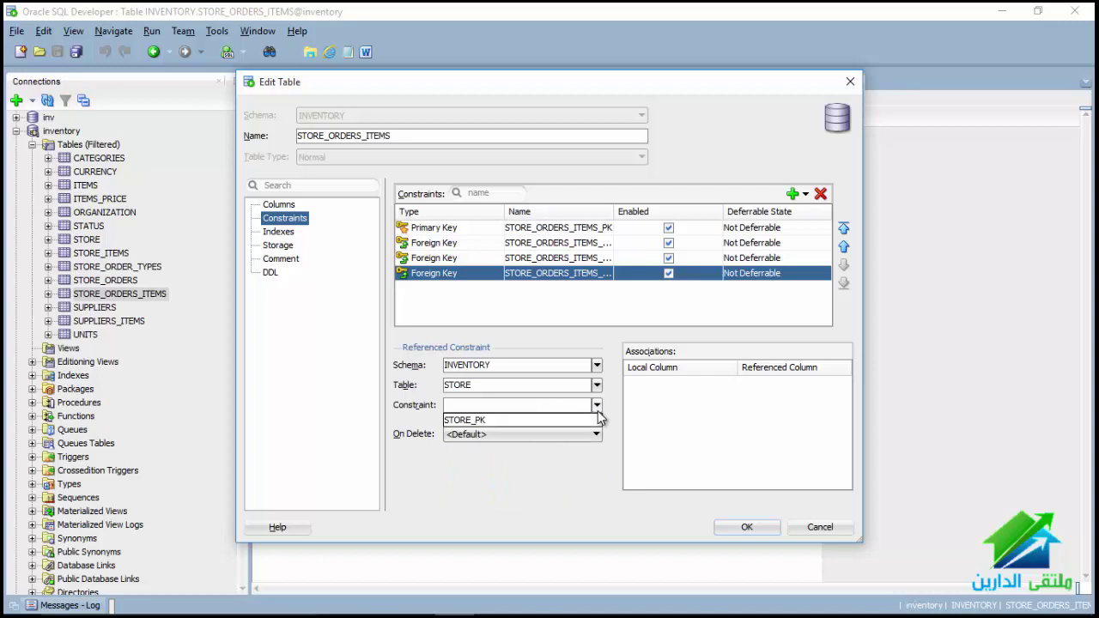
click(579, 422)
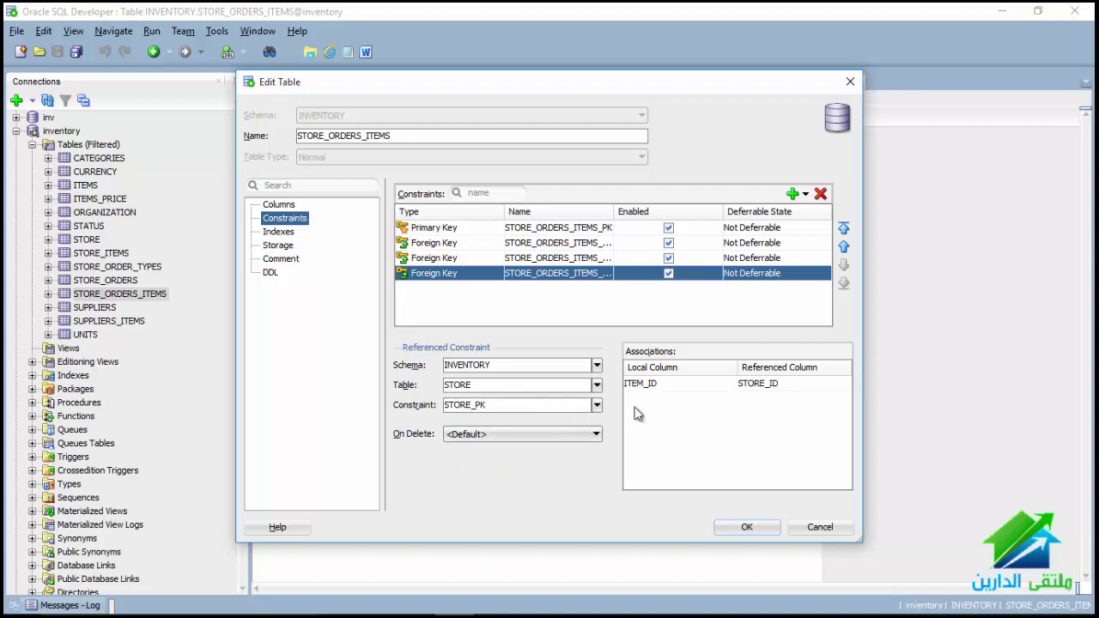
click(684, 384)
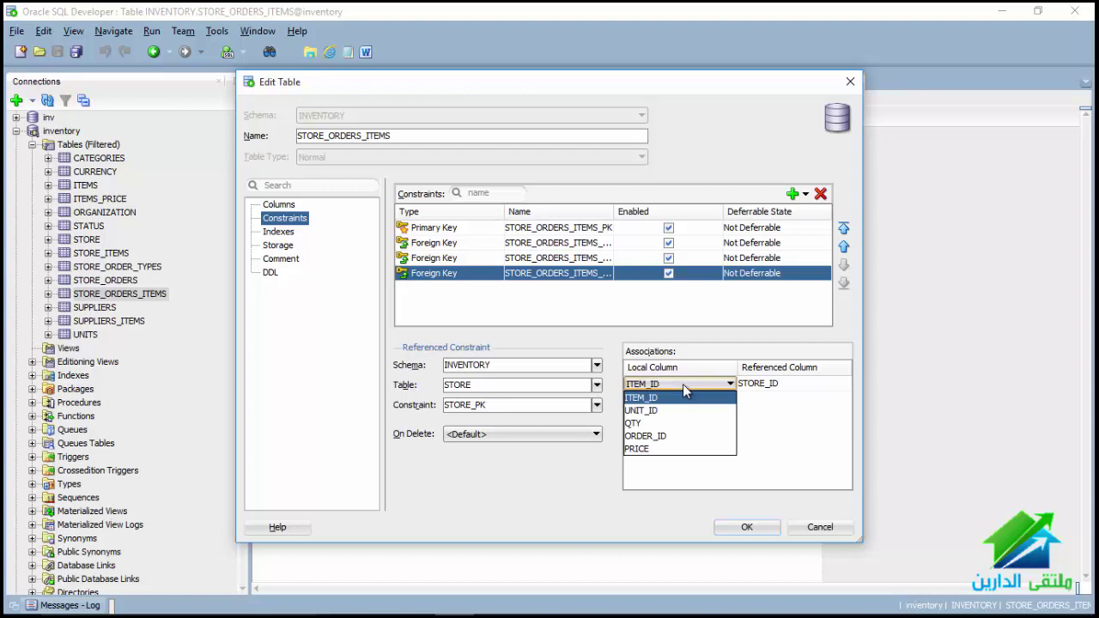
click(684, 393)
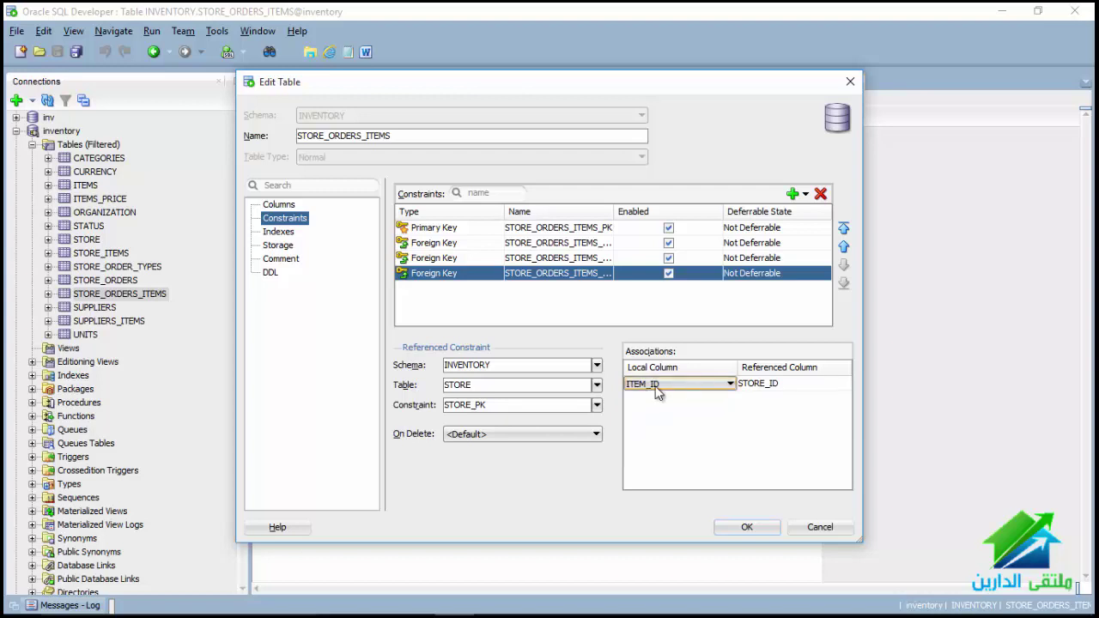
Link UNIT_ID in the third foreign key to the UNITS table through UNITS_PK, and apply the STORE_ORDERS_ITEMS changes
click(597, 385)
scroll(523, 463, down, 2)
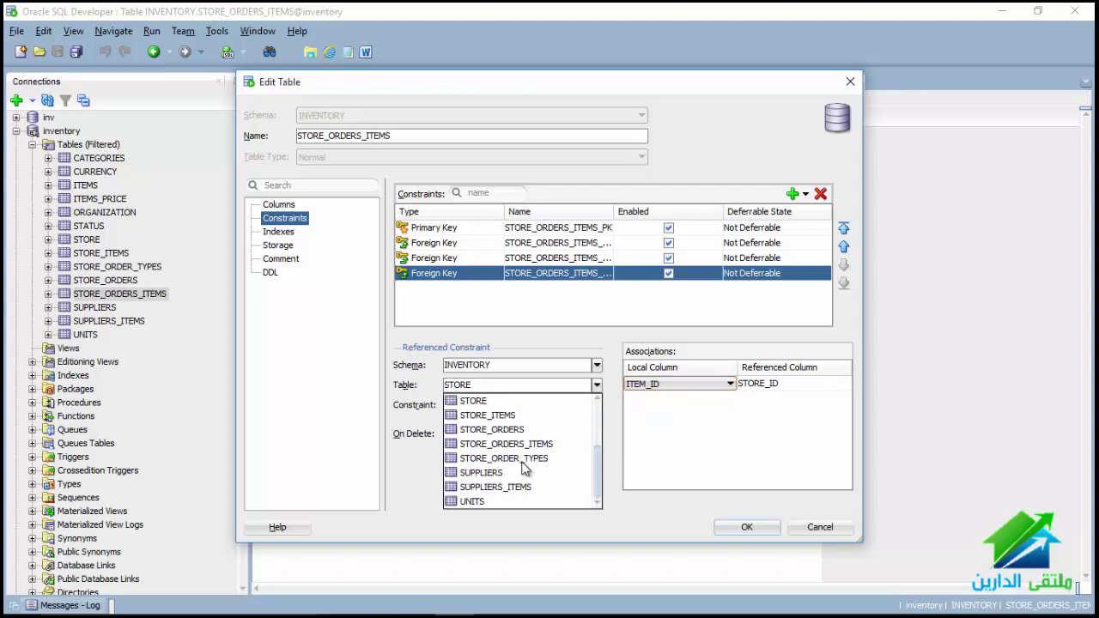
click(500, 501)
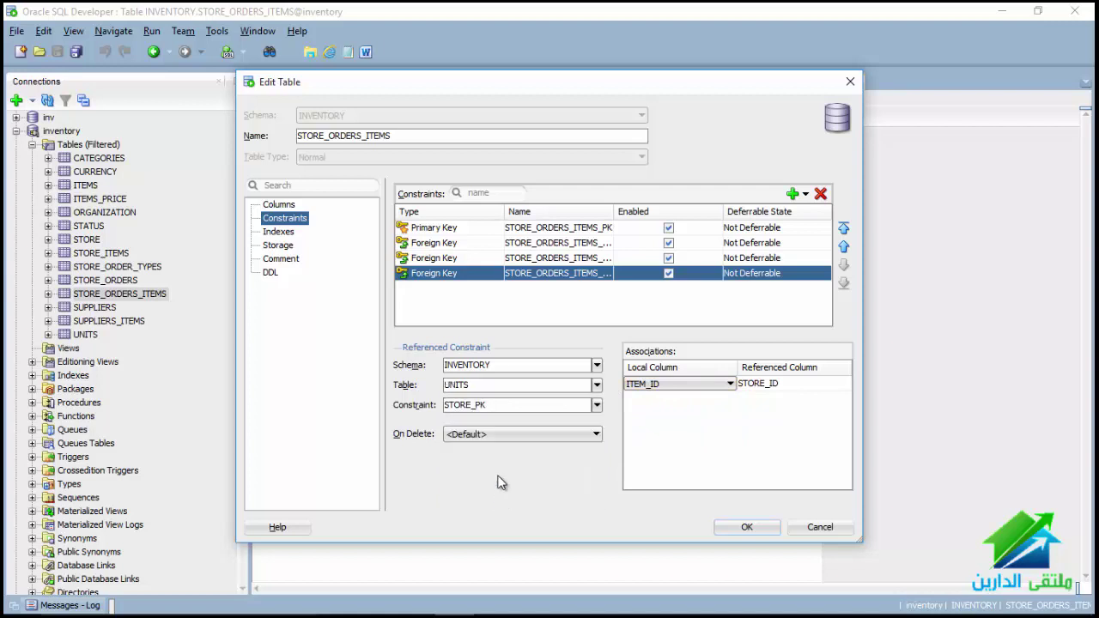
click(598, 413)
click(570, 421)
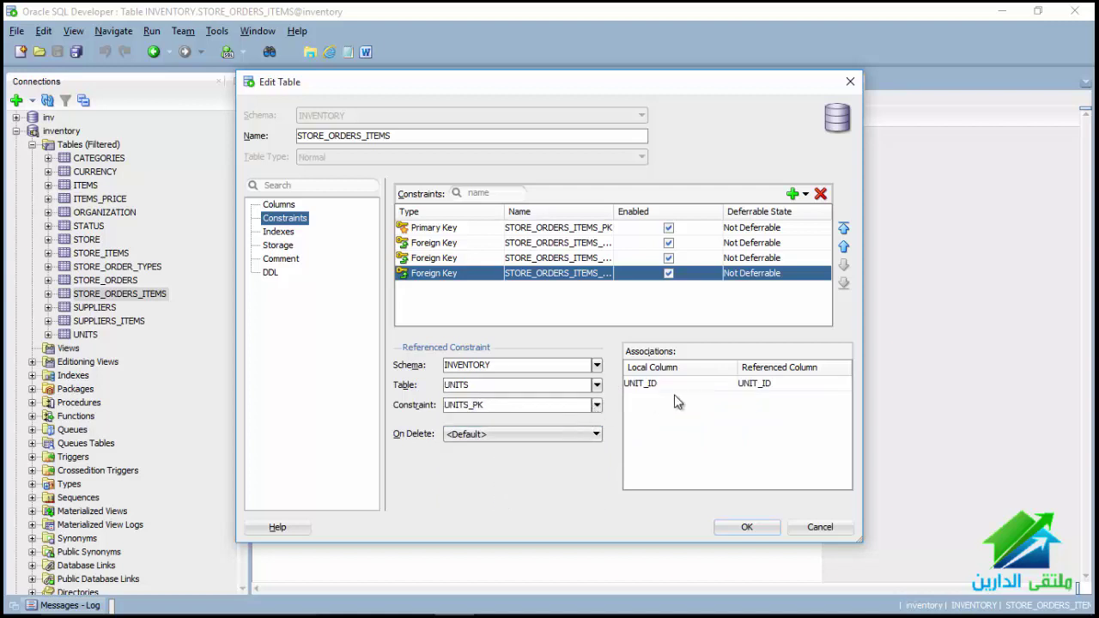
click(280, 205)
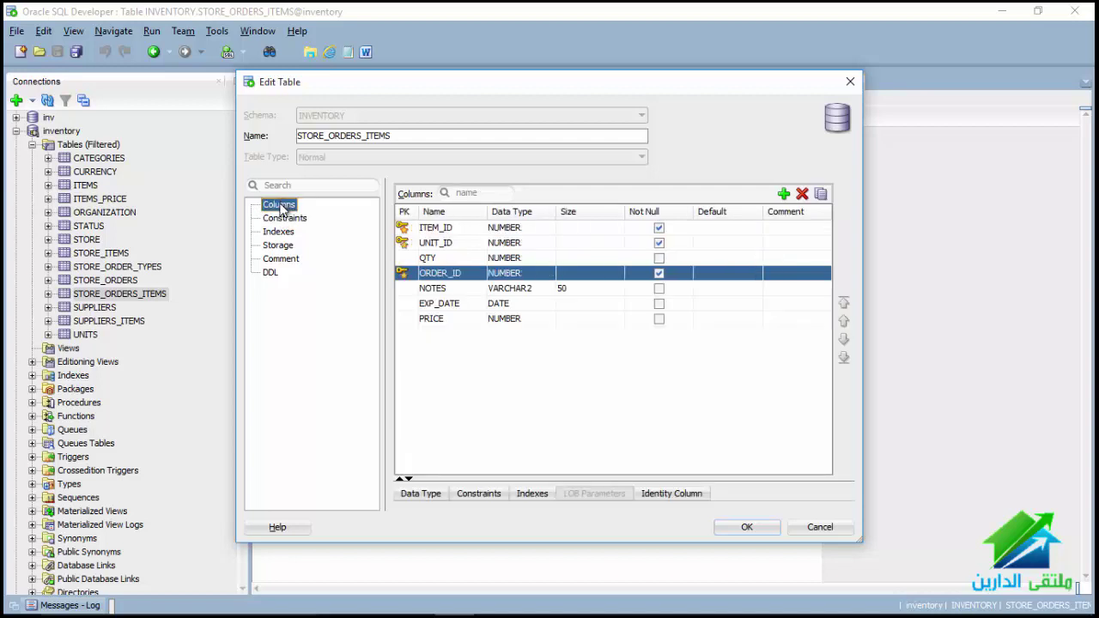
click(751, 529)
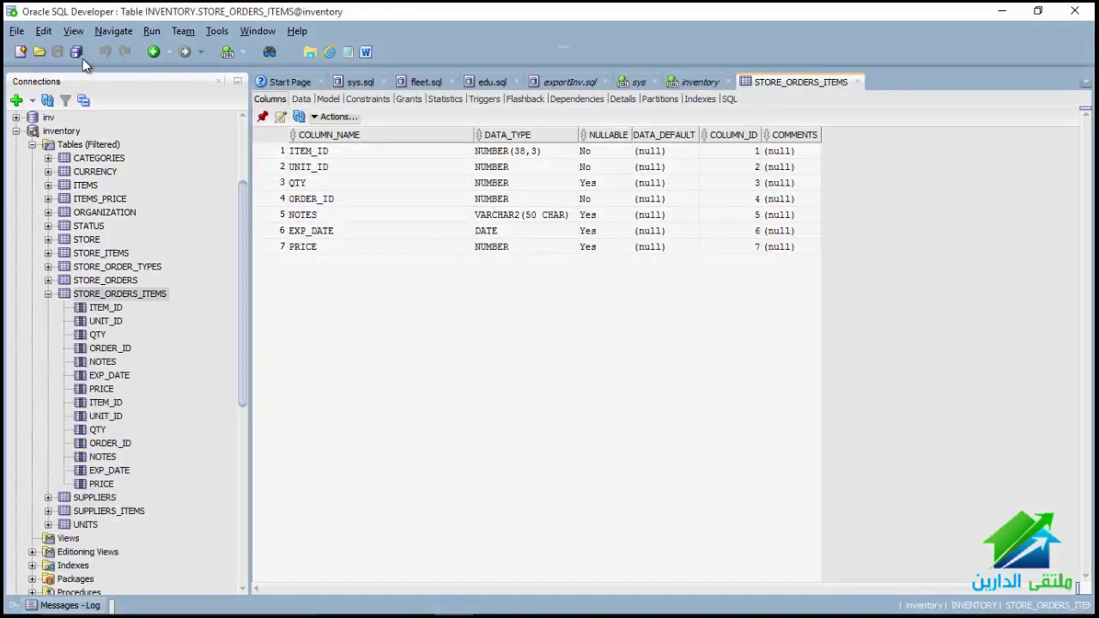
Save all open files, dismissing the save dialog that proposes sys1.sql
click(76, 51)
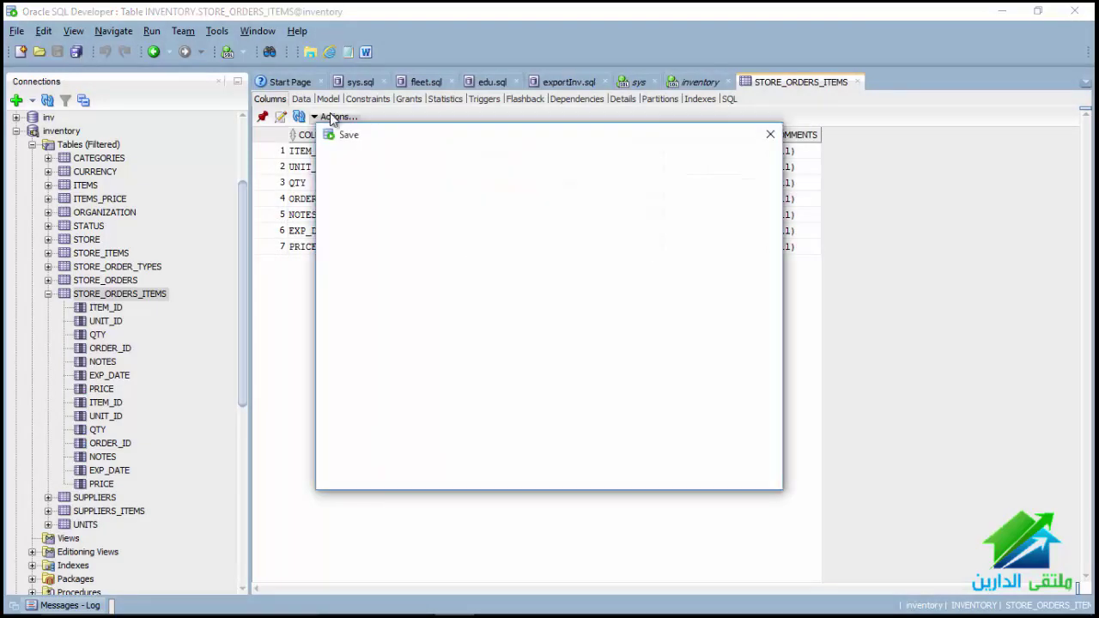
click(766, 137)
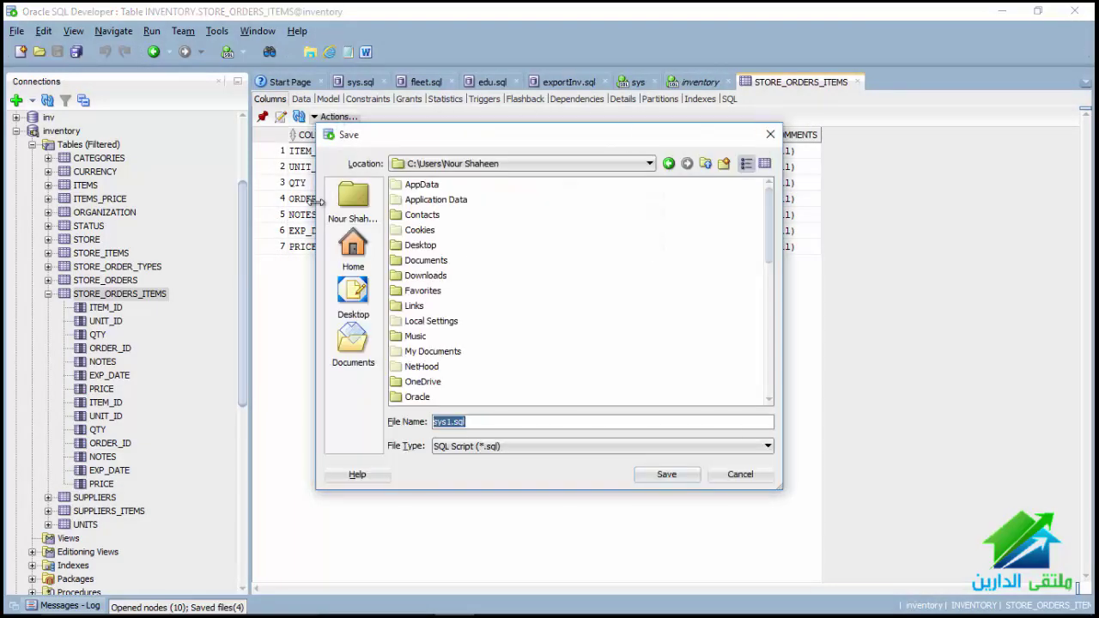
click(771, 138)
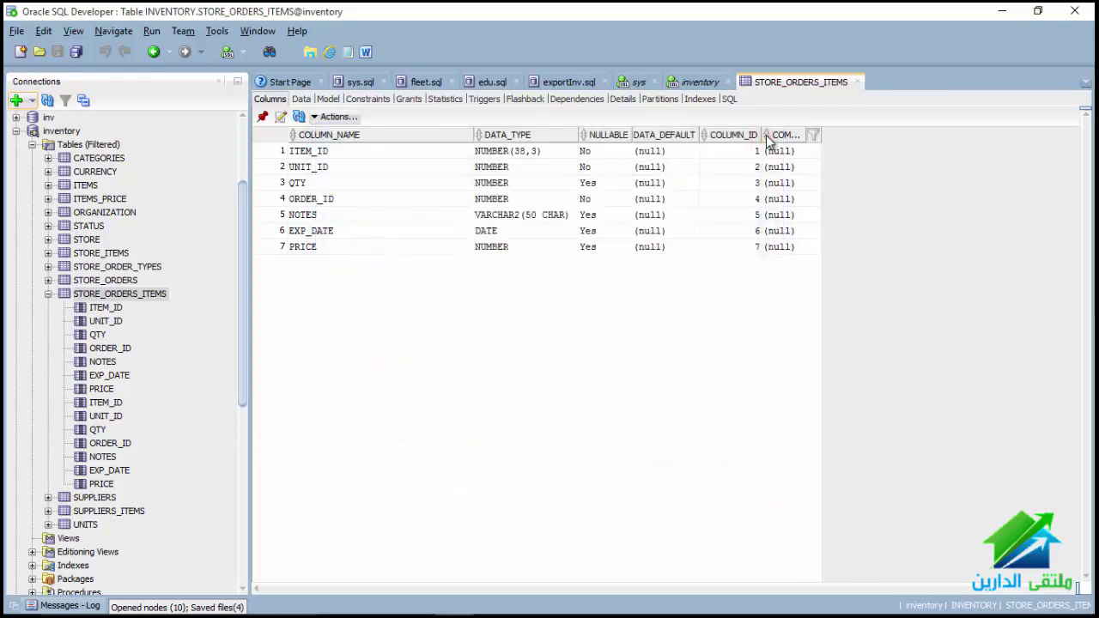
Set the default value of the QTY and PRICE columns in STORE_ORDERS_ITEMS to 0 and apply the changes
click(280, 116)
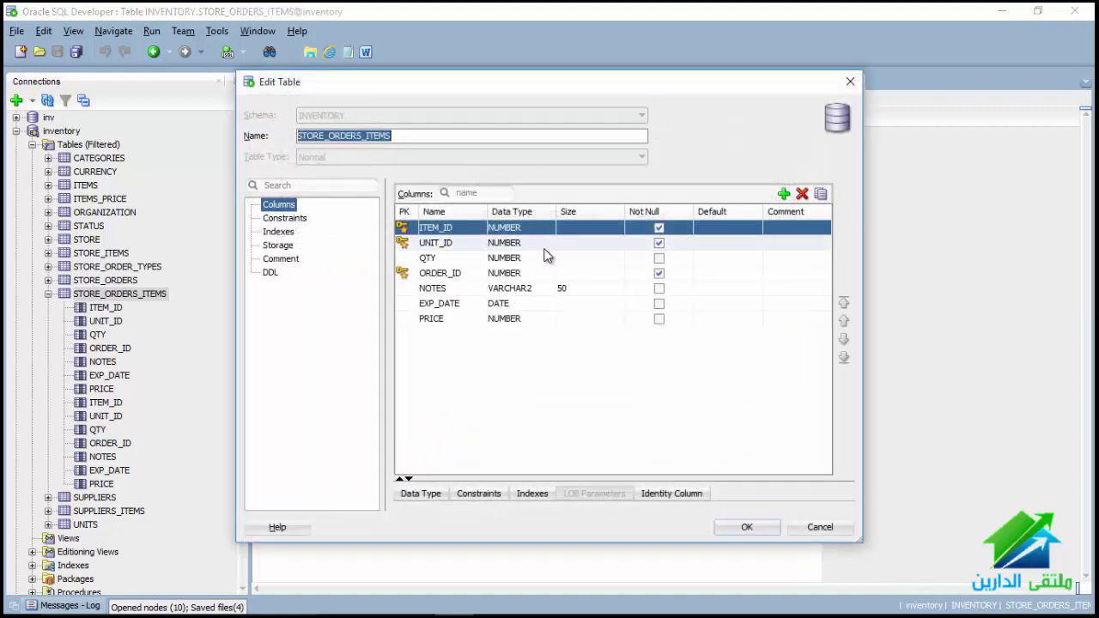
click(729, 259)
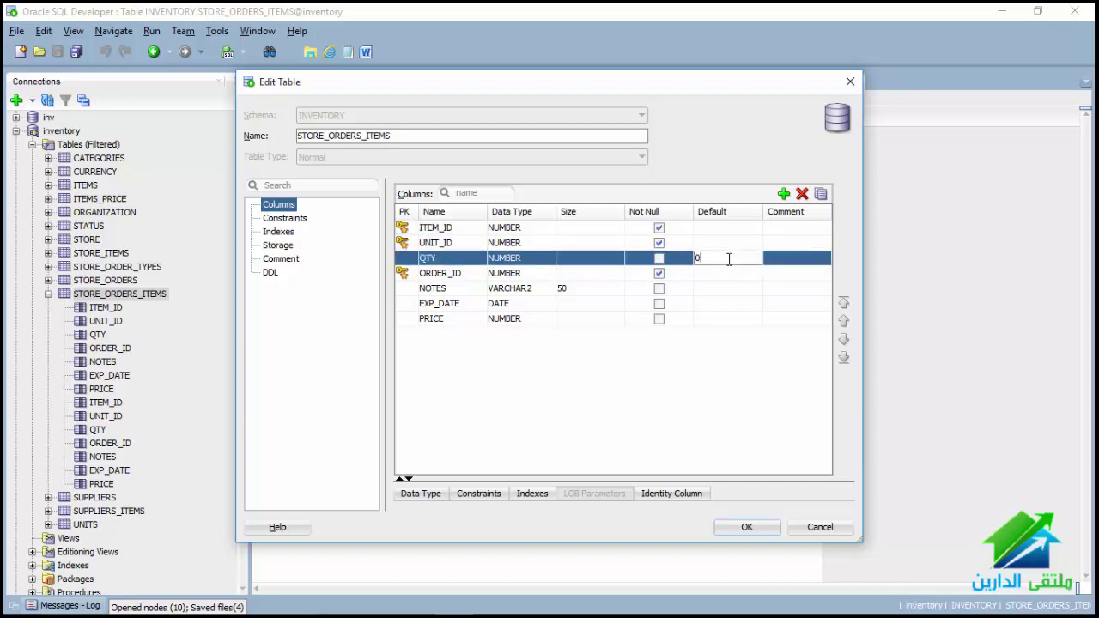
click(728, 304)
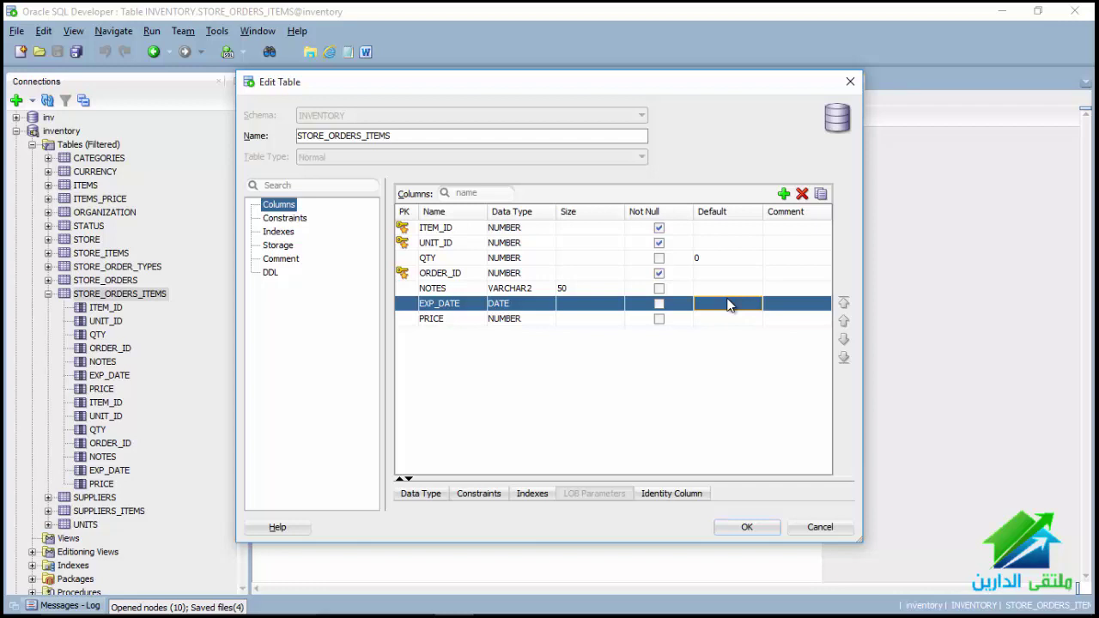
click(726, 320)
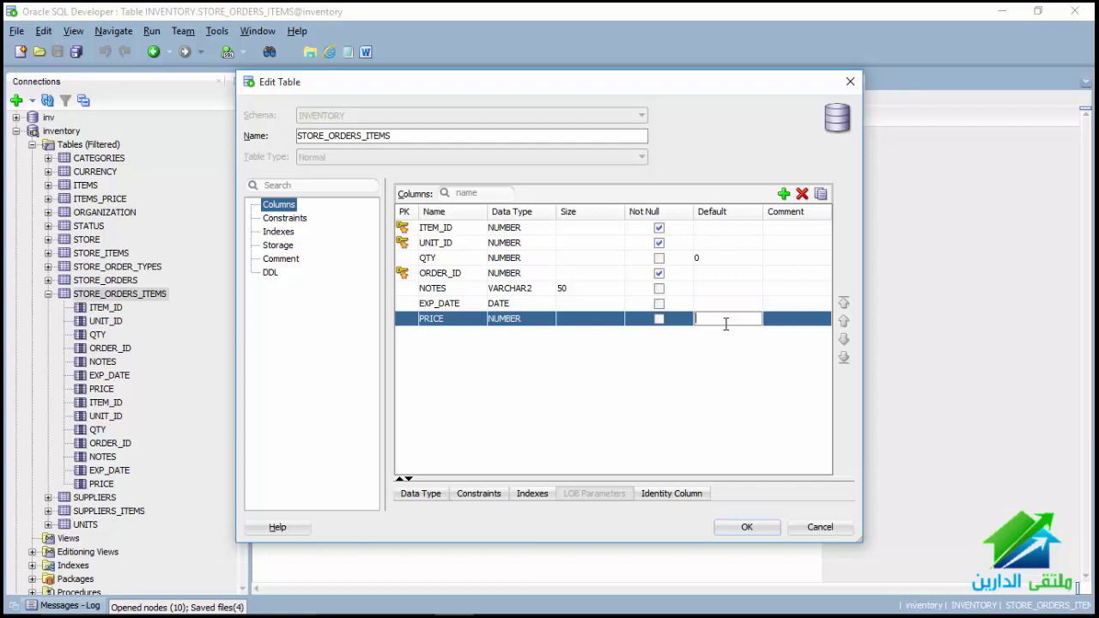
click(712, 289)
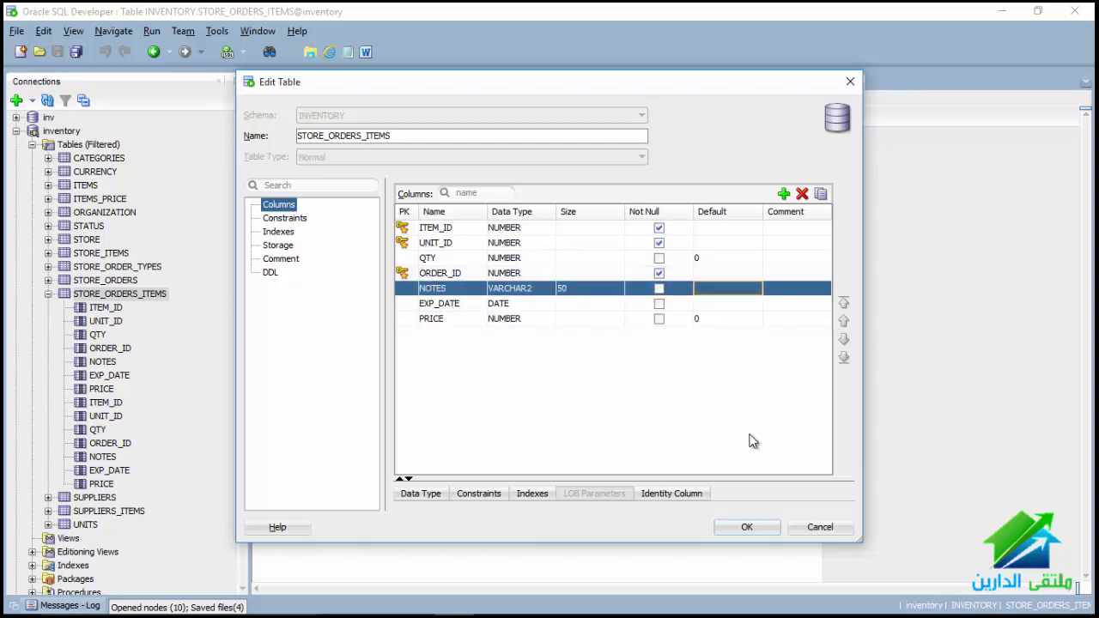
click(746, 528)
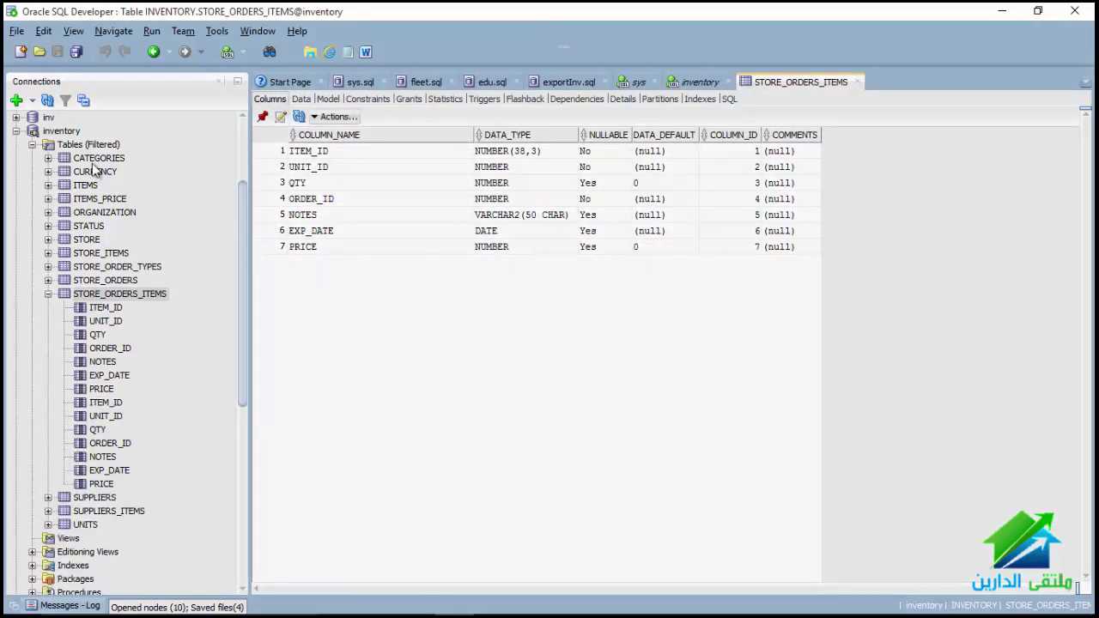
In the SUPPLIERS table, make SUPPLIER_ID the primary key and SUPPLIER_NAME not null, and apply the changes
scroll(84, 322, down, 4)
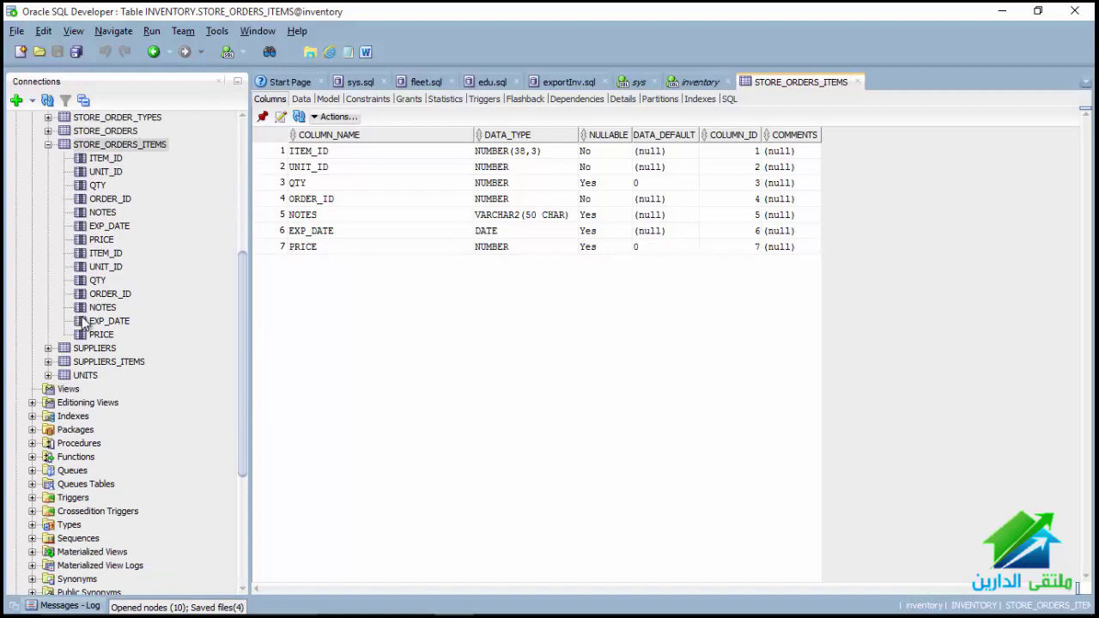
click(95, 348)
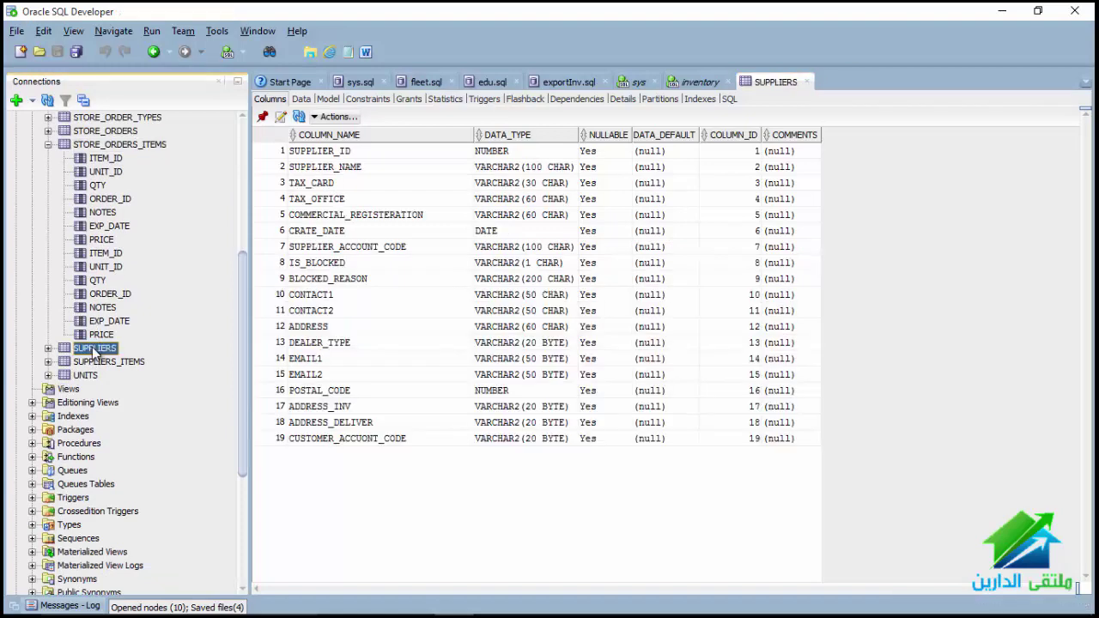
click(280, 116)
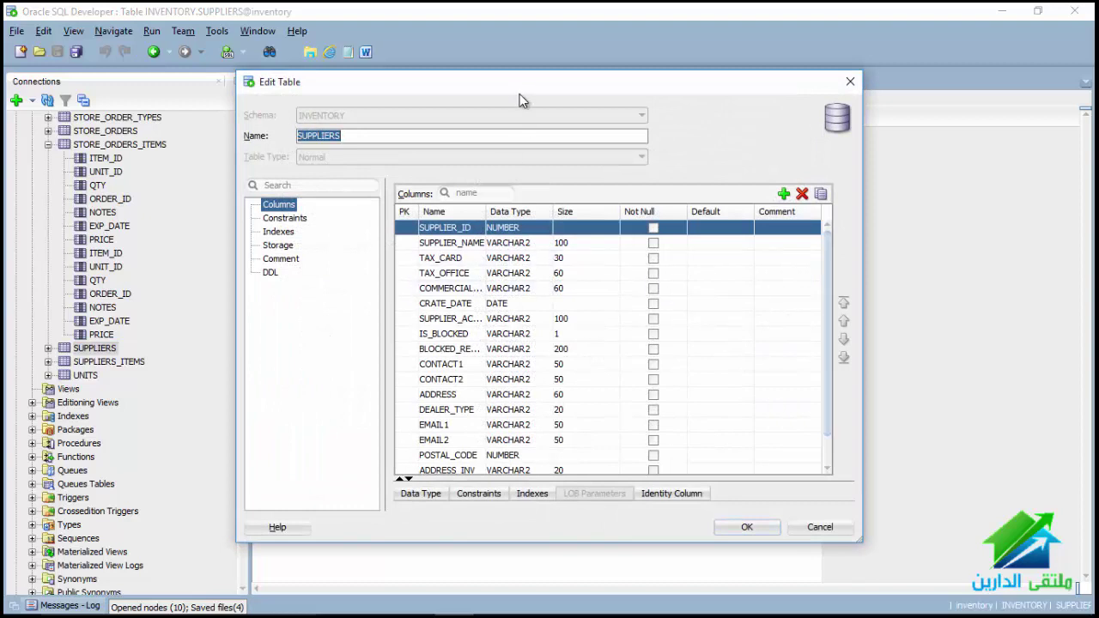
drag(516, 85, 439, 48)
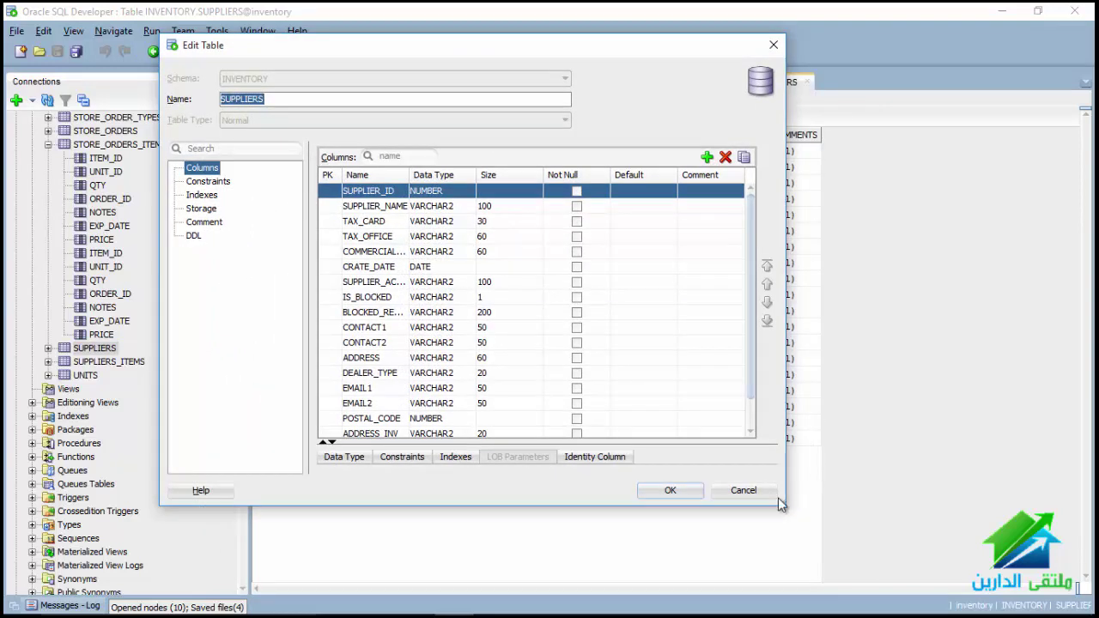
drag(784, 503, 1053, 455)
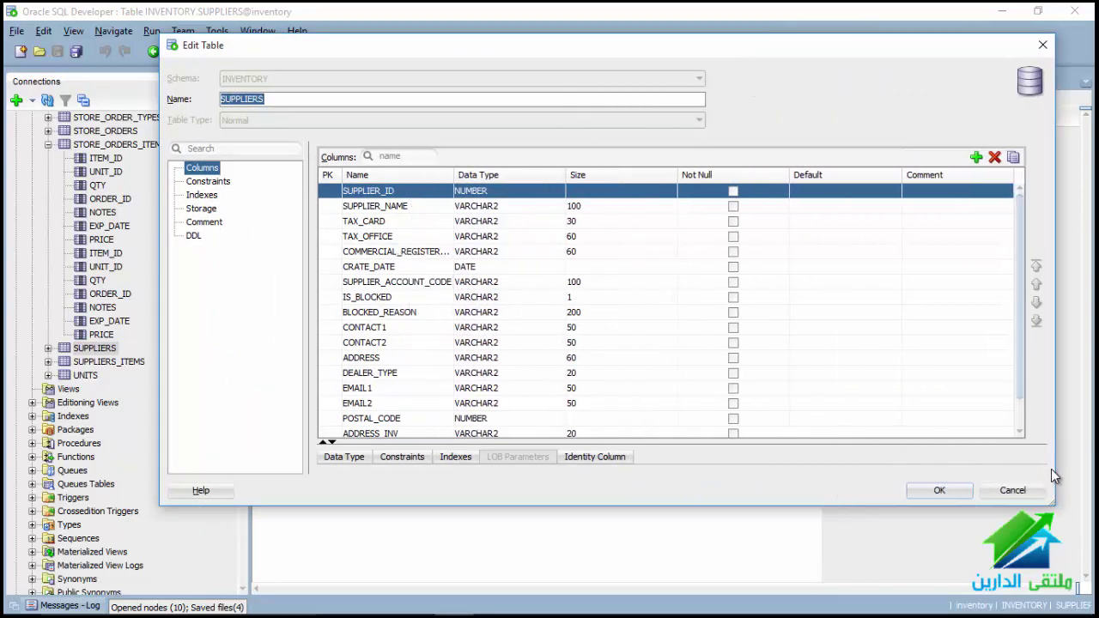
drag(1053, 502, 1054, 547)
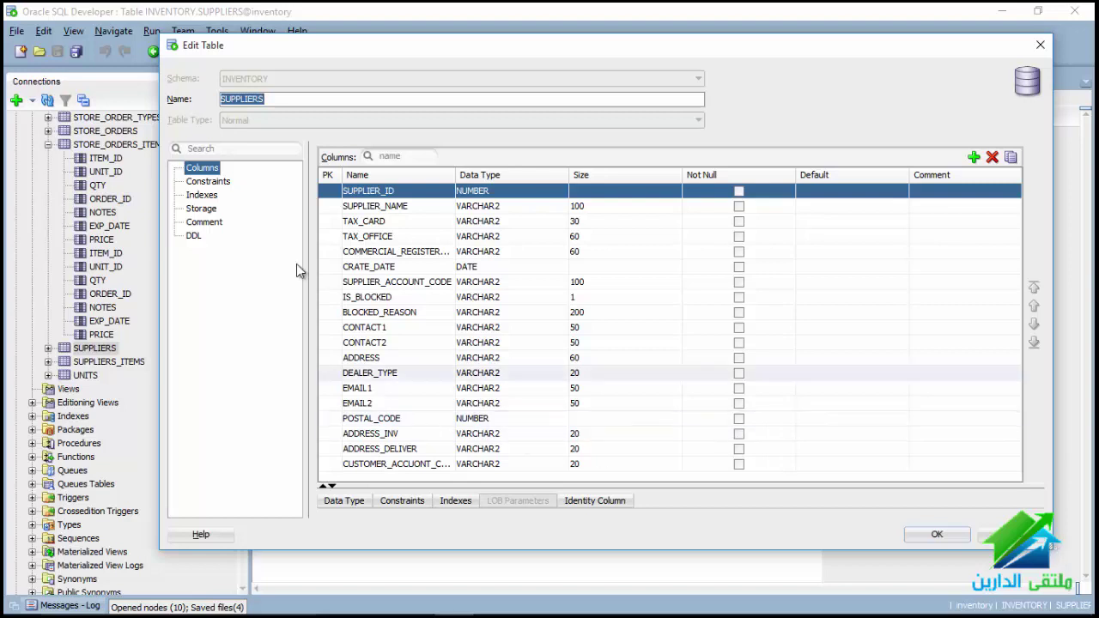
click(325, 193)
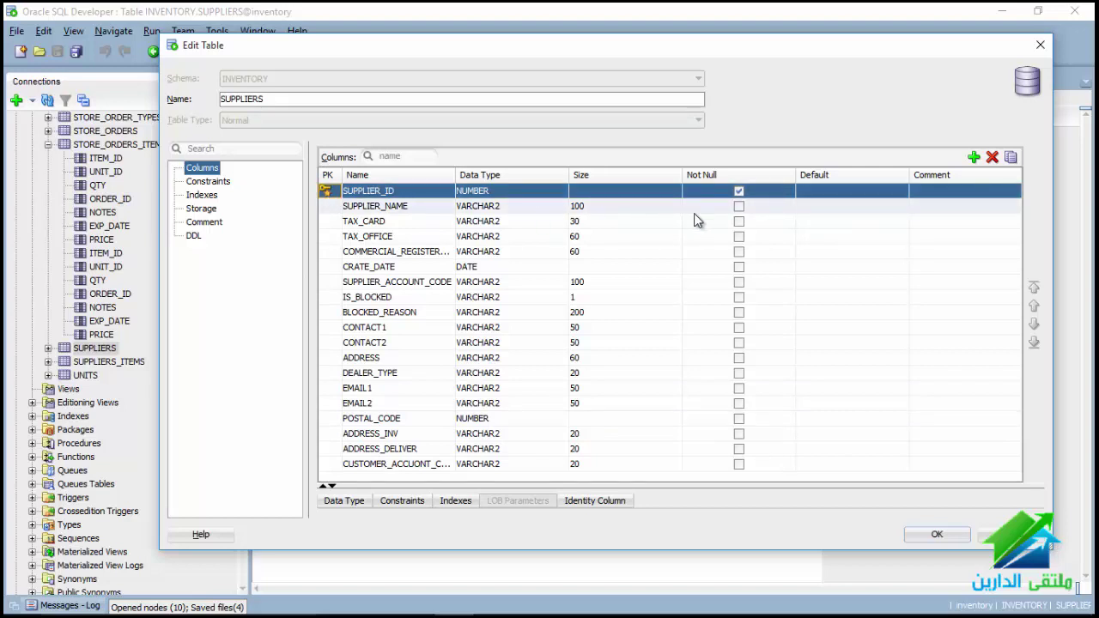
click(738, 208)
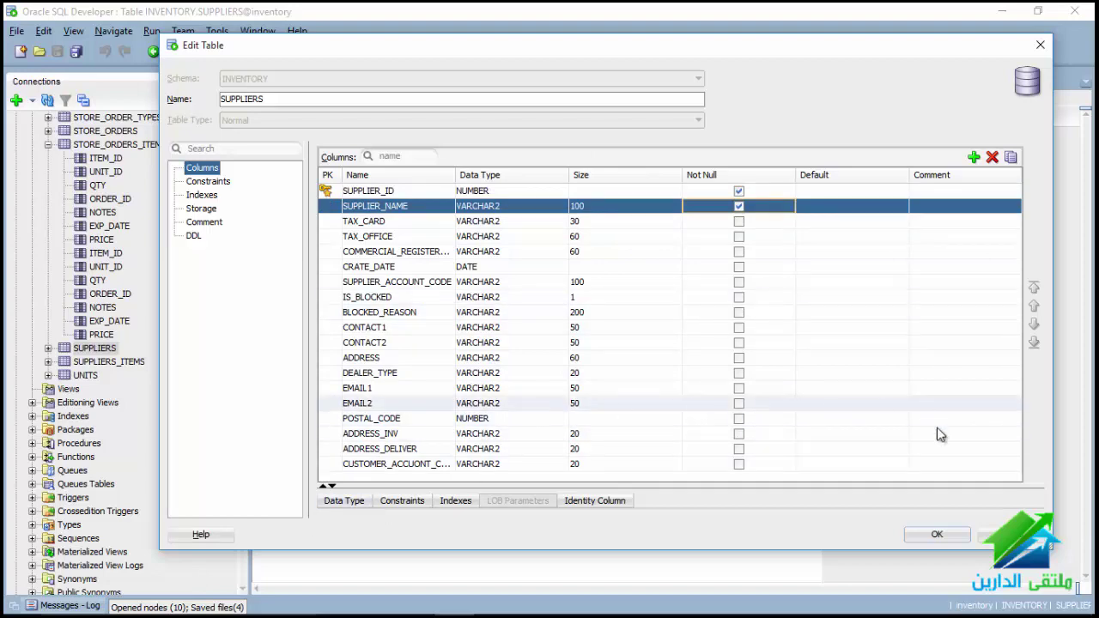
click(936, 534)
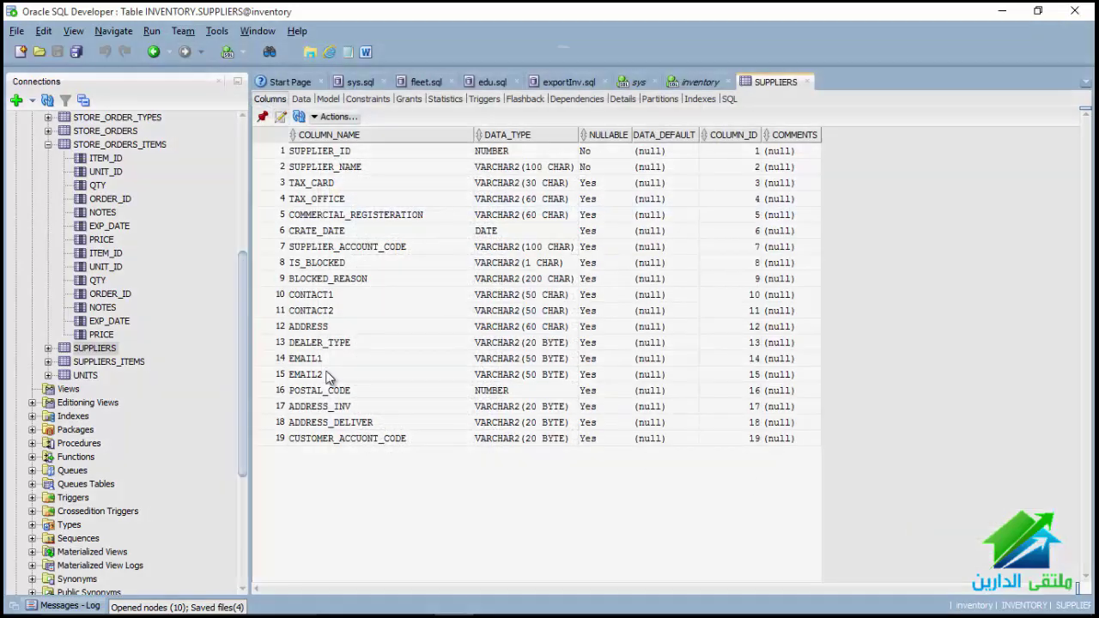
Edit the SUPPLIERS_ITEMS table and define a composite primary key on ITEM_ID and SUPPLIER_ID
click(113, 361)
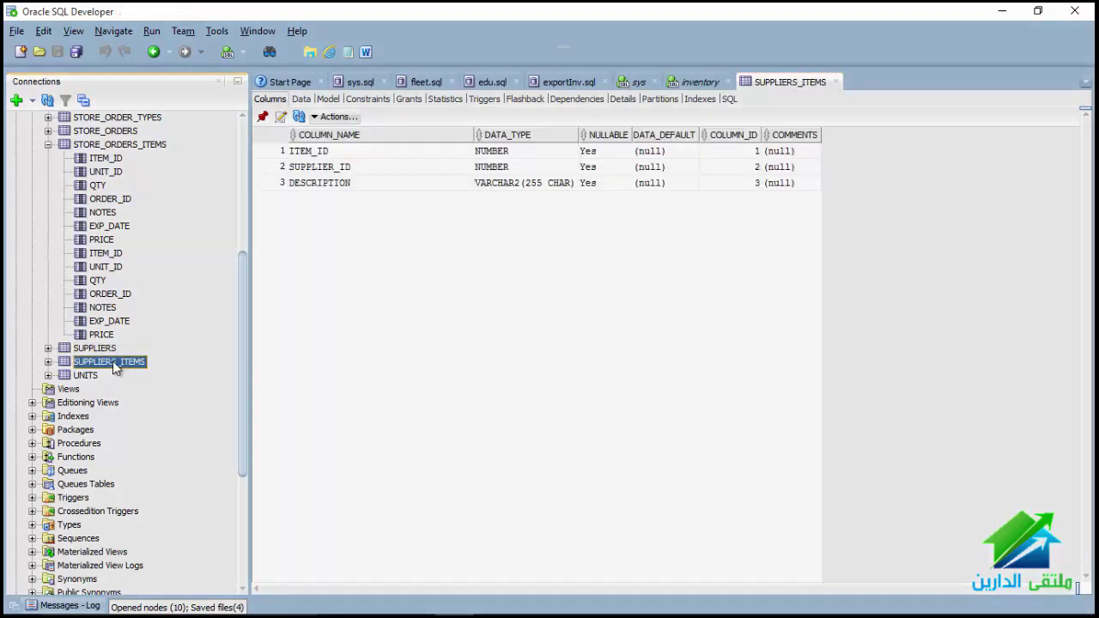
click(280, 118)
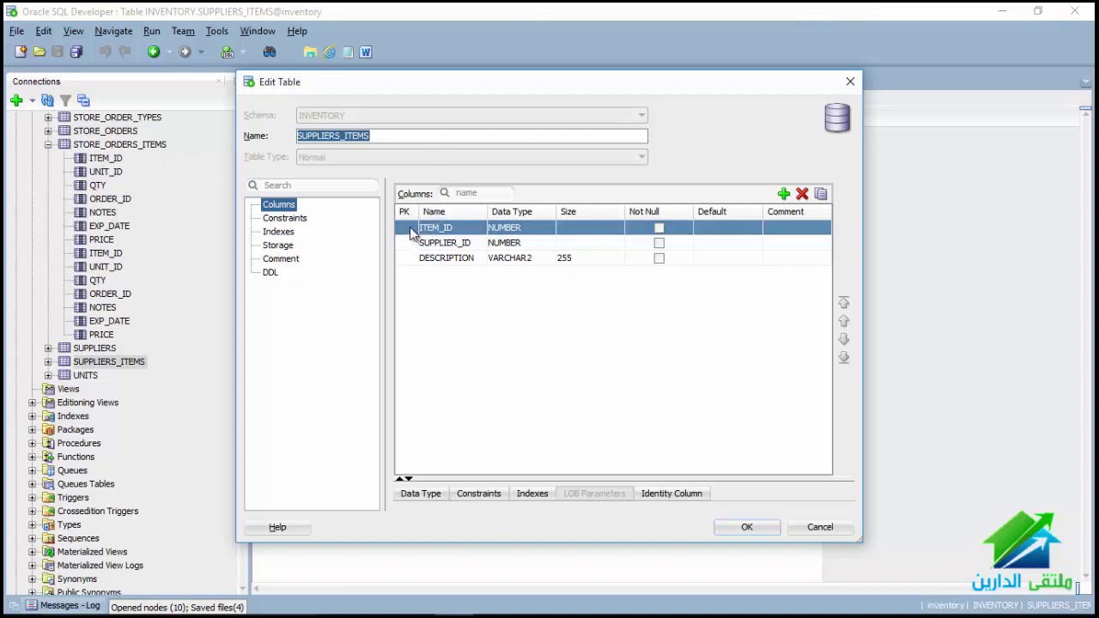
click(409, 228)
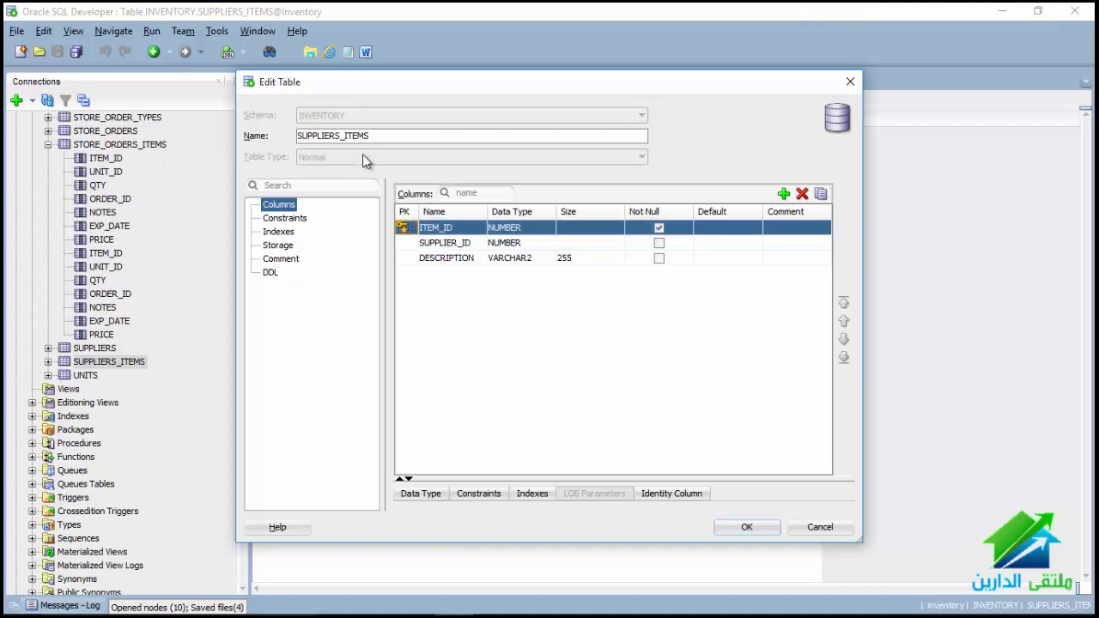
click(403, 243)
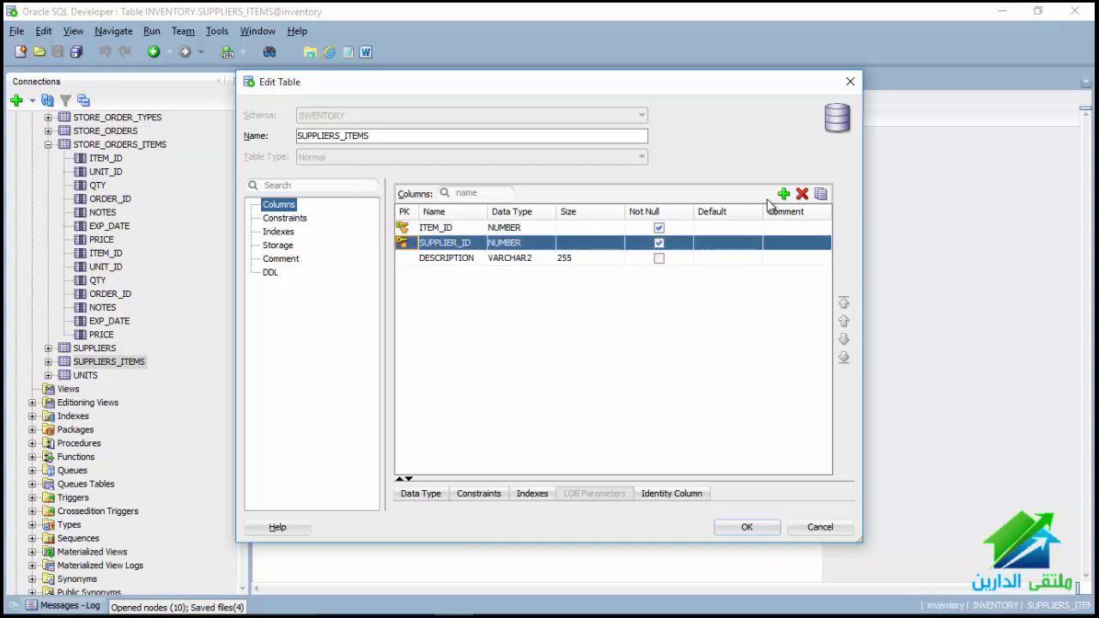
Add a foreign key constraint to SUPPLIERS_ITEMS that links ITEM_ID to the ITEMS table through ITEMS_PK
click(300, 222)
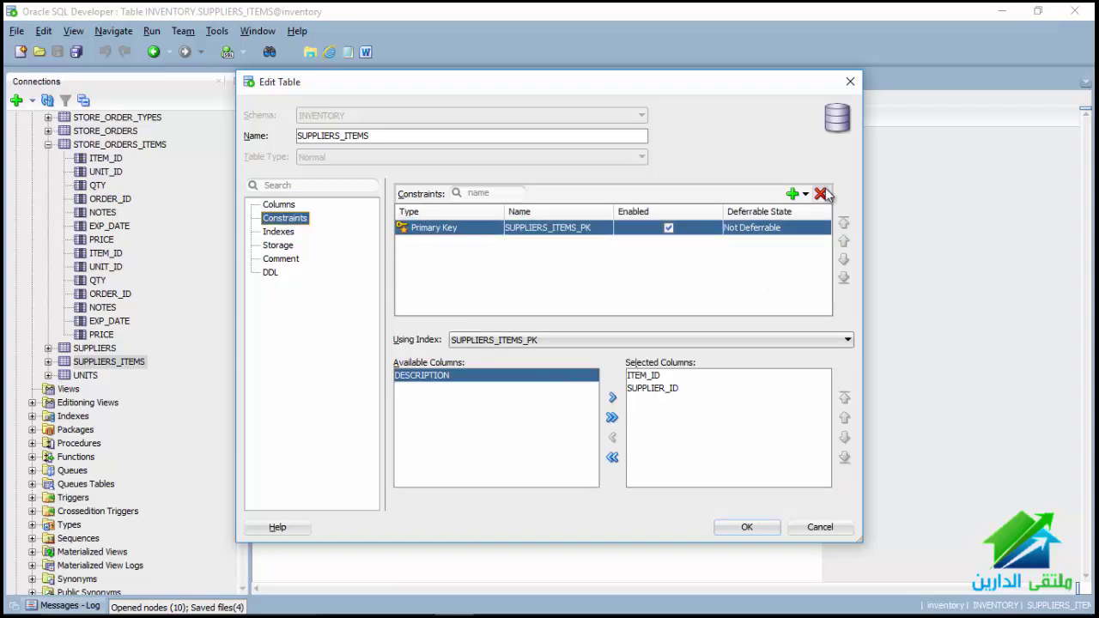
click(803, 194)
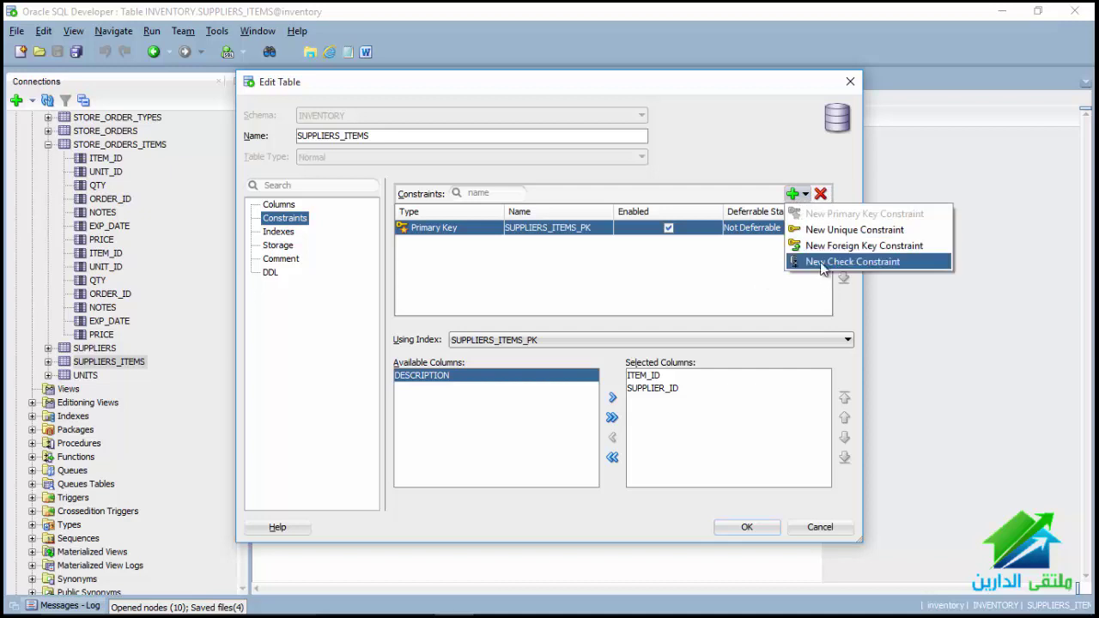
click(816, 246)
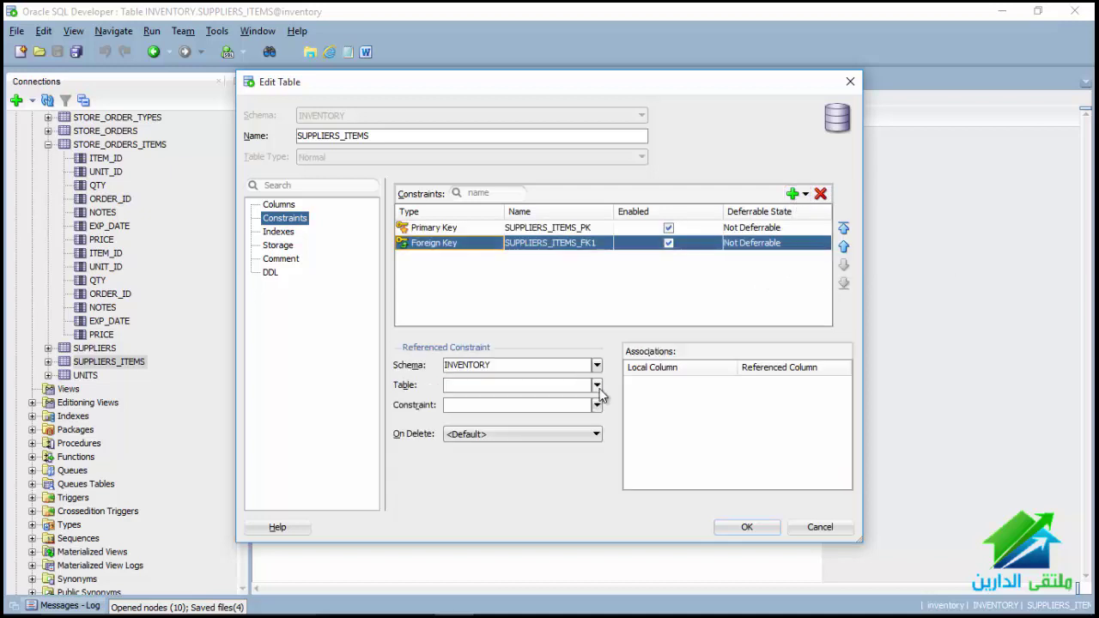
click(597, 386)
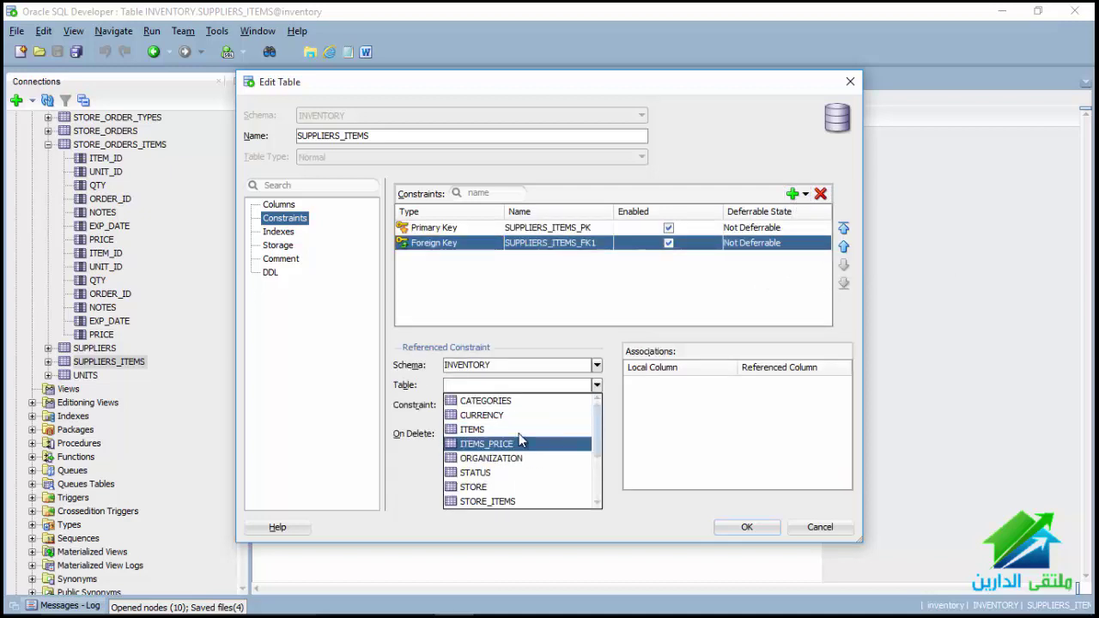
click(513, 429)
click(596, 405)
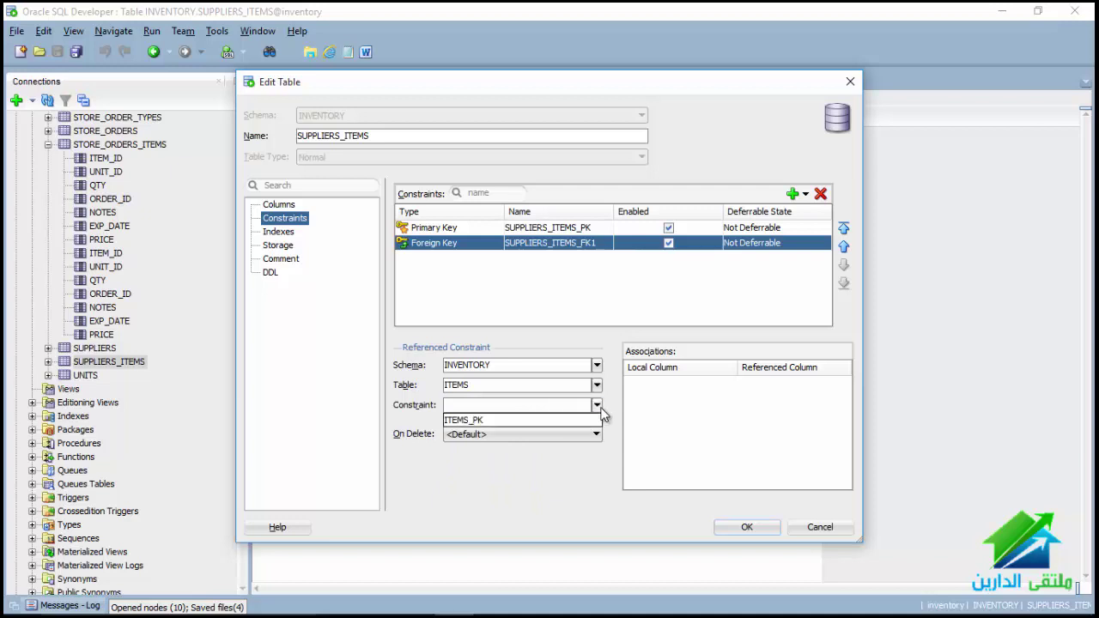
click(571, 422)
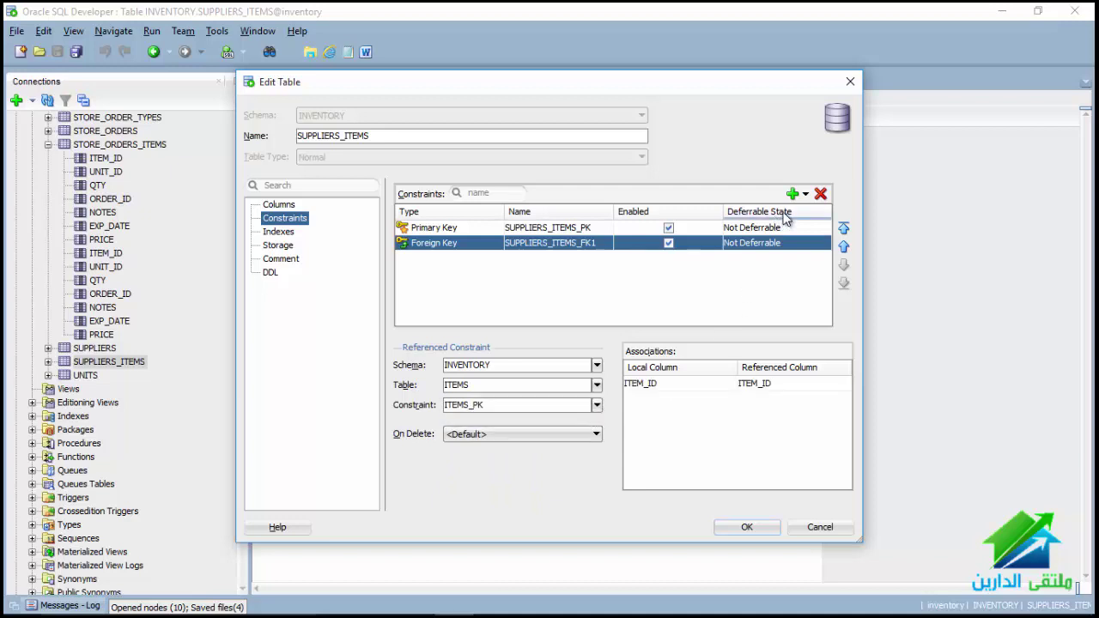
Add a second foreign key linking SUPPLIER_ID to the SUPPLIERS table through SUPPLIERS_PK, and apply the SUPPLIERS_ITEMS changes
click(804, 194)
click(801, 247)
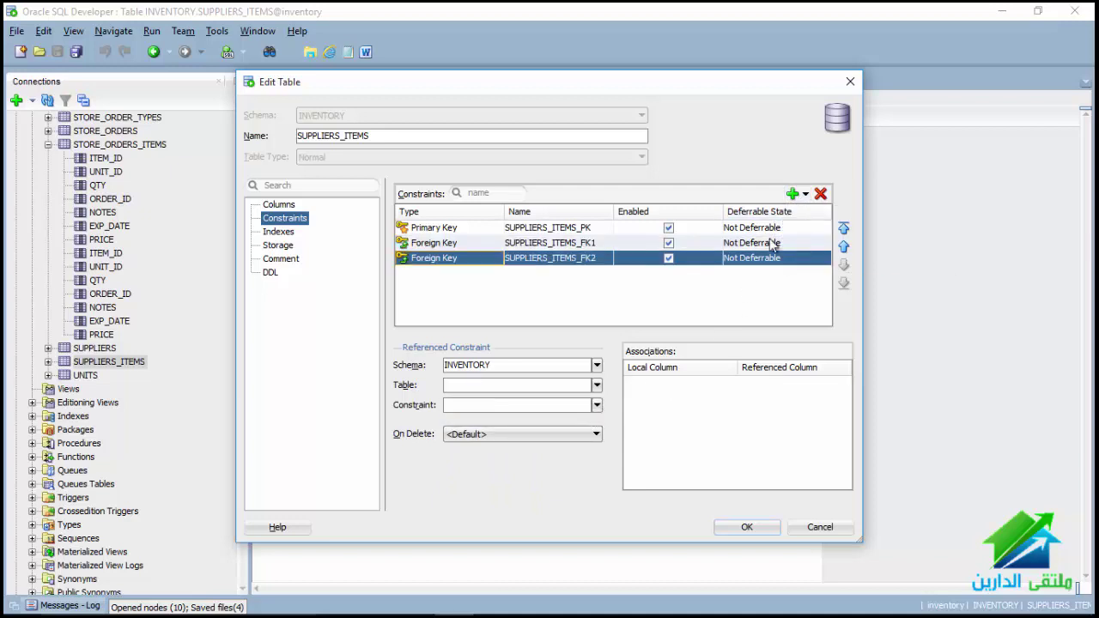
click(597, 385)
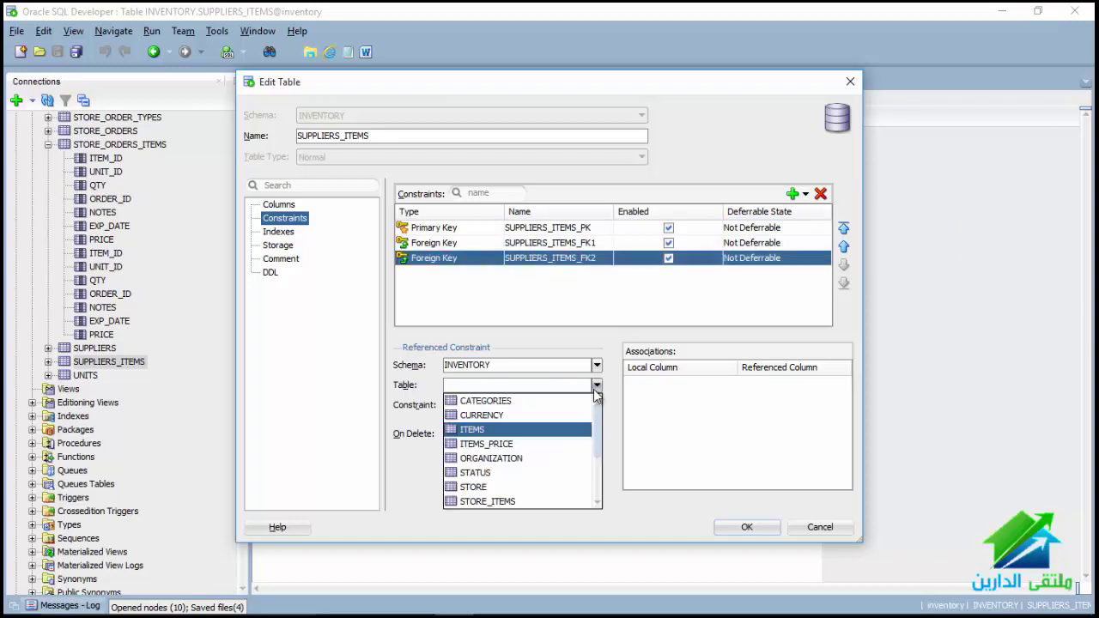
scroll(518, 489, down, 2)
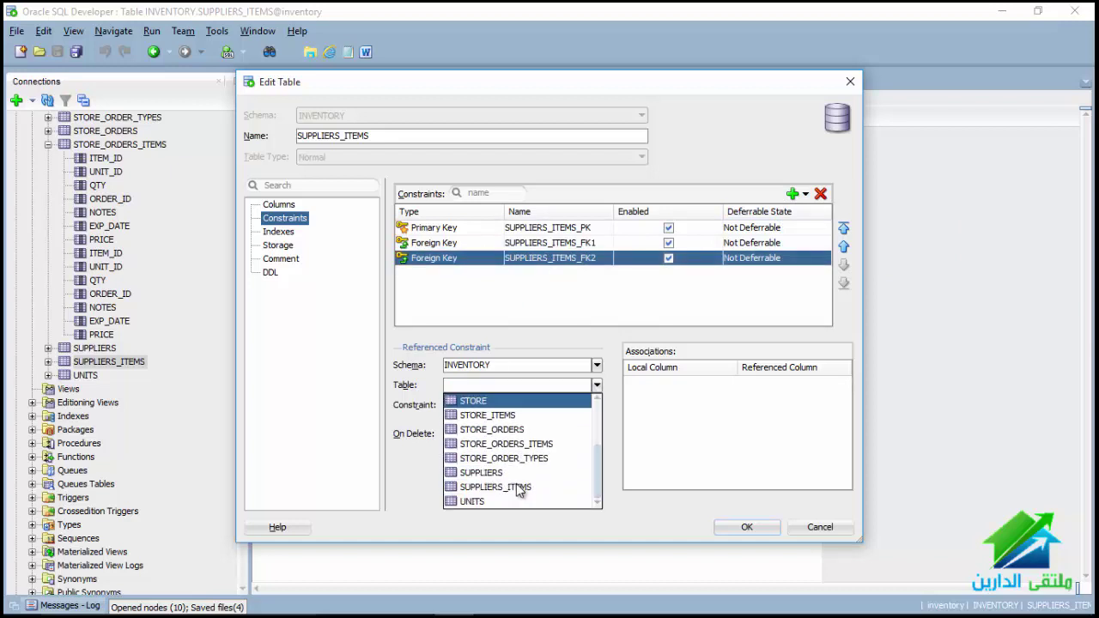
click(509, 474)
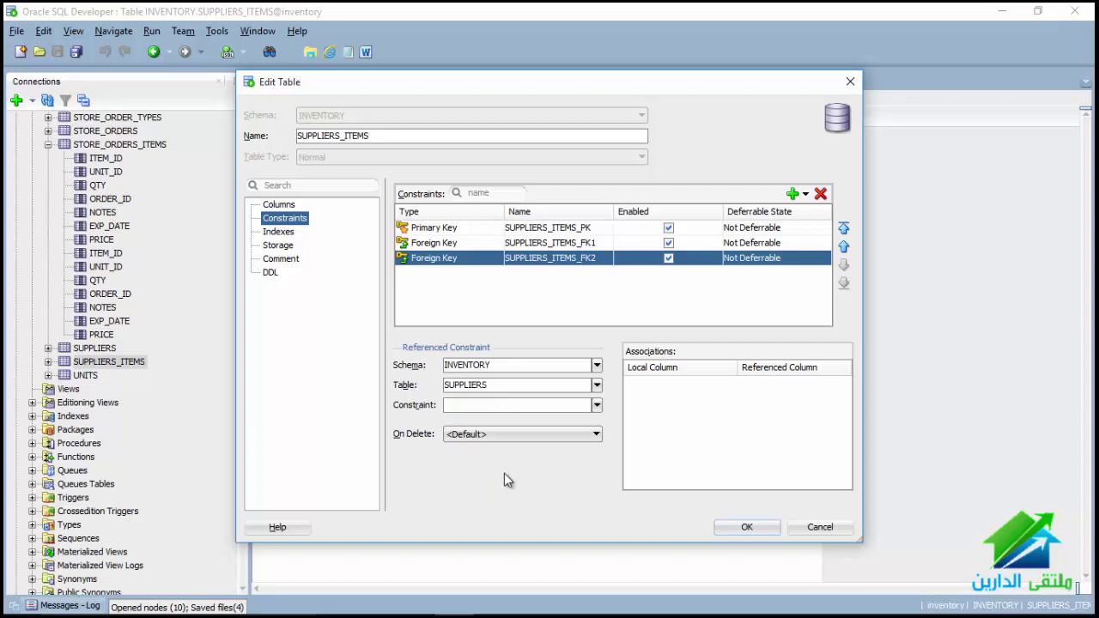
click(597, 405)
click(573, 434)
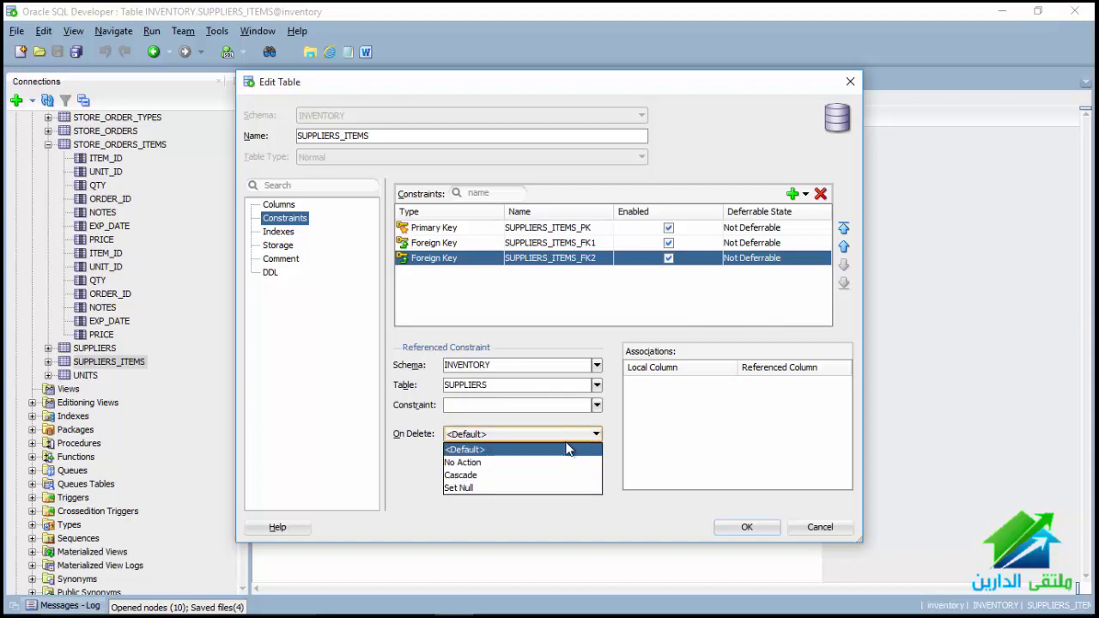
click(596, 406)
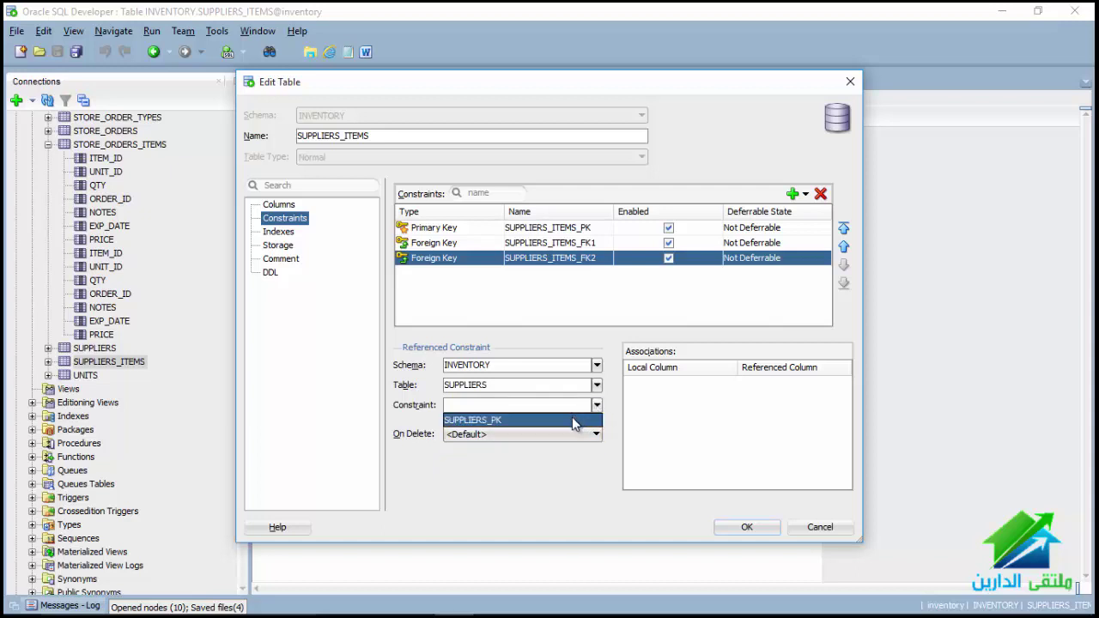
click(577, 420)
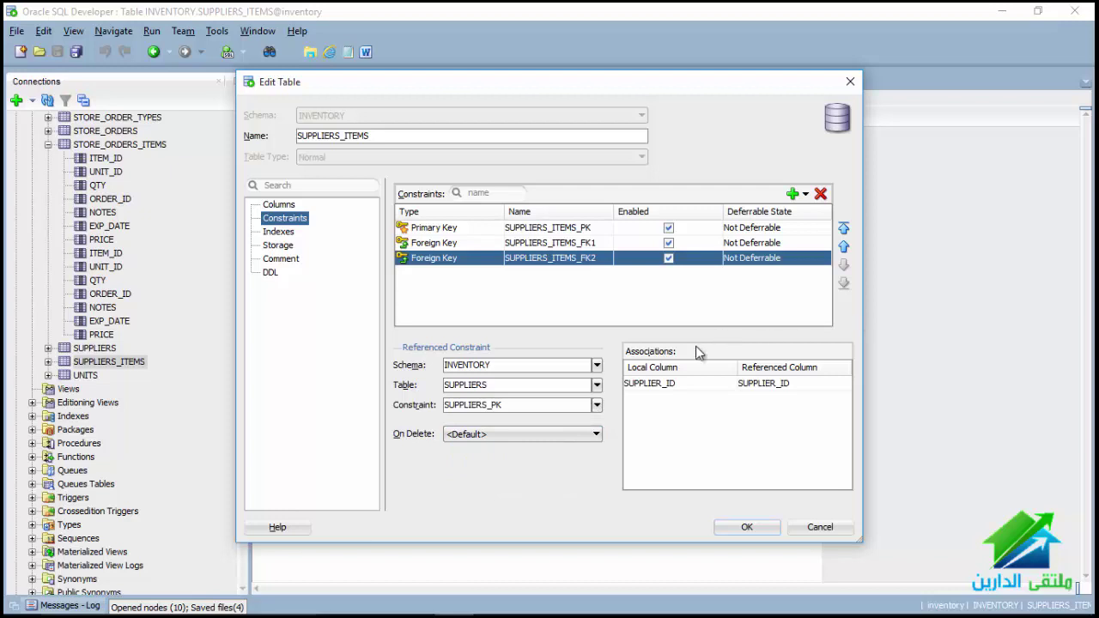
click(743, 527)
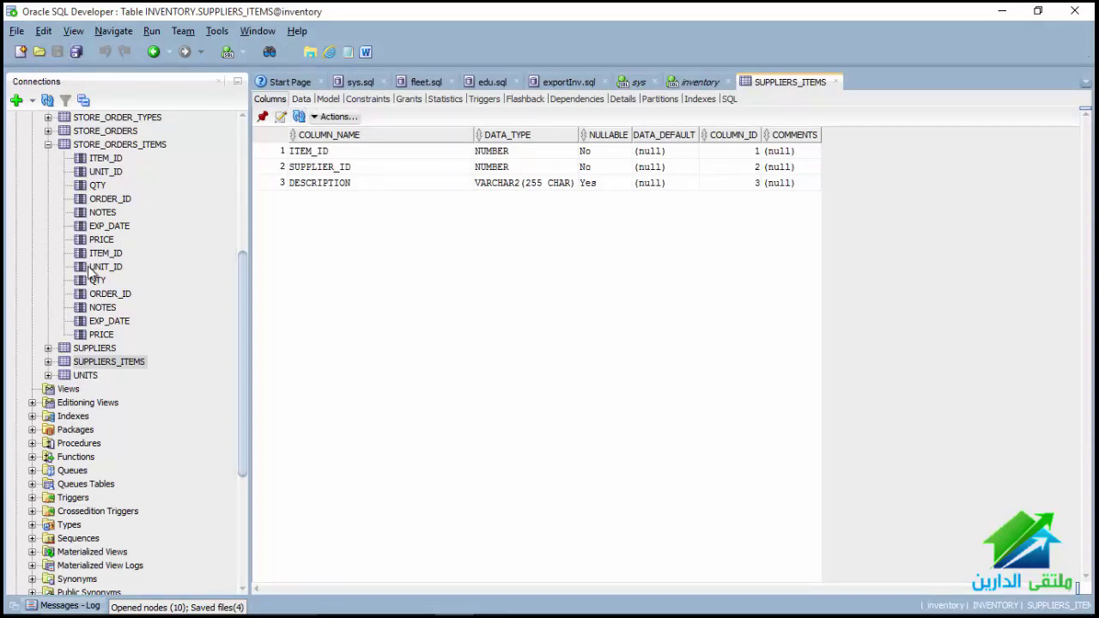
Collapse the STORE_ORDERS_ITEMS column list in the inventory connection's table tree
click(48, 145)
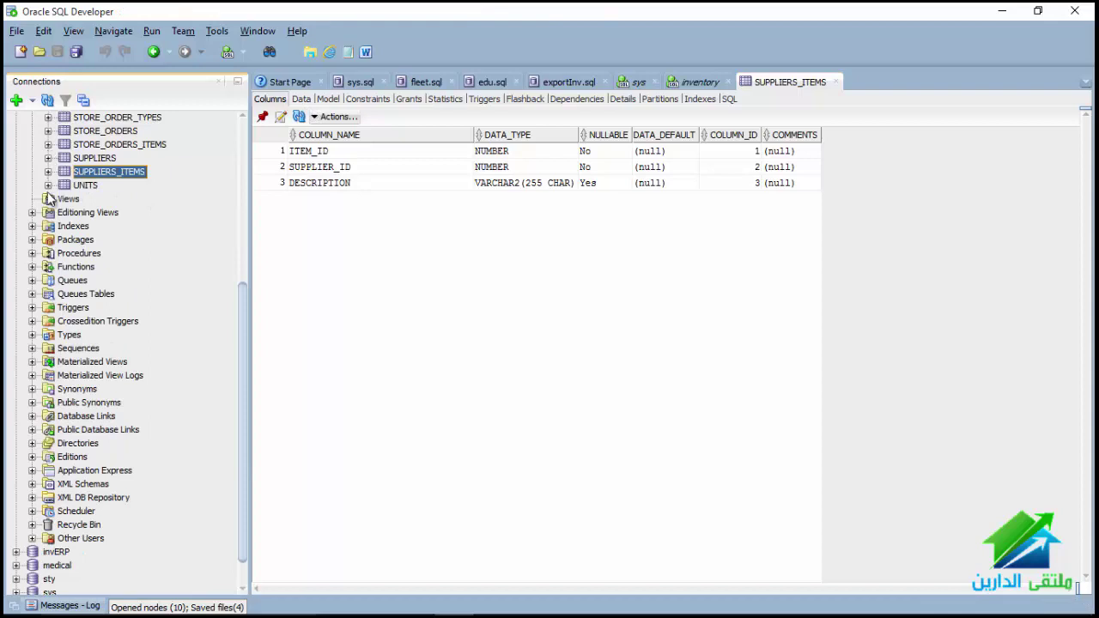
scroll(44, 331, down, 1)
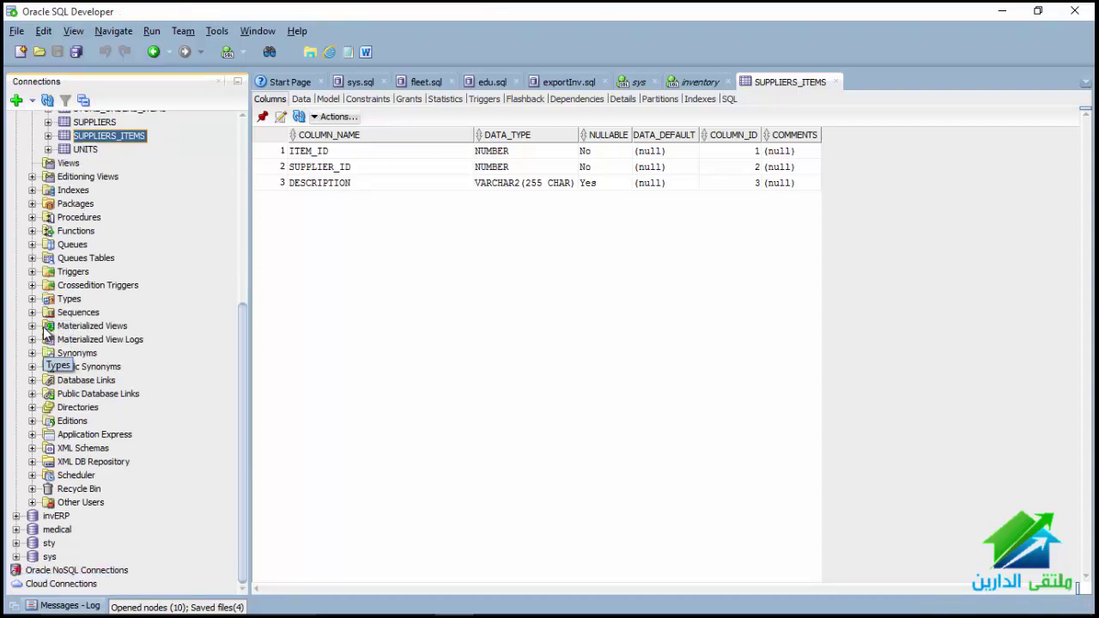
Open the STORE_ORDERS table from the inventory connection and display its relational model diagram
scroll(44, 329, up, 6)
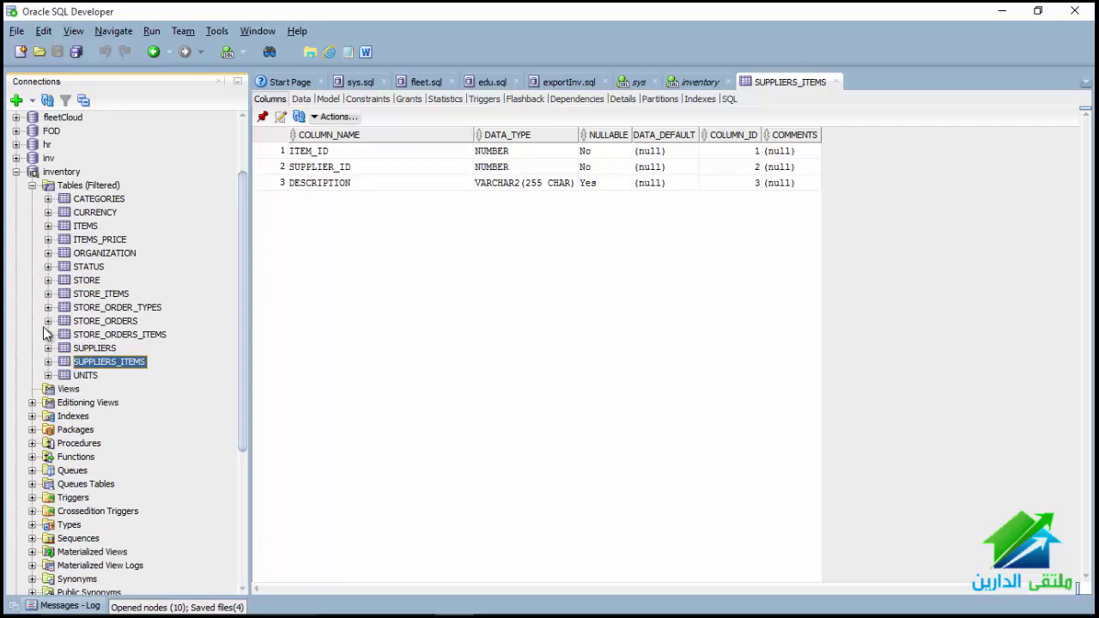
click(92, 293)
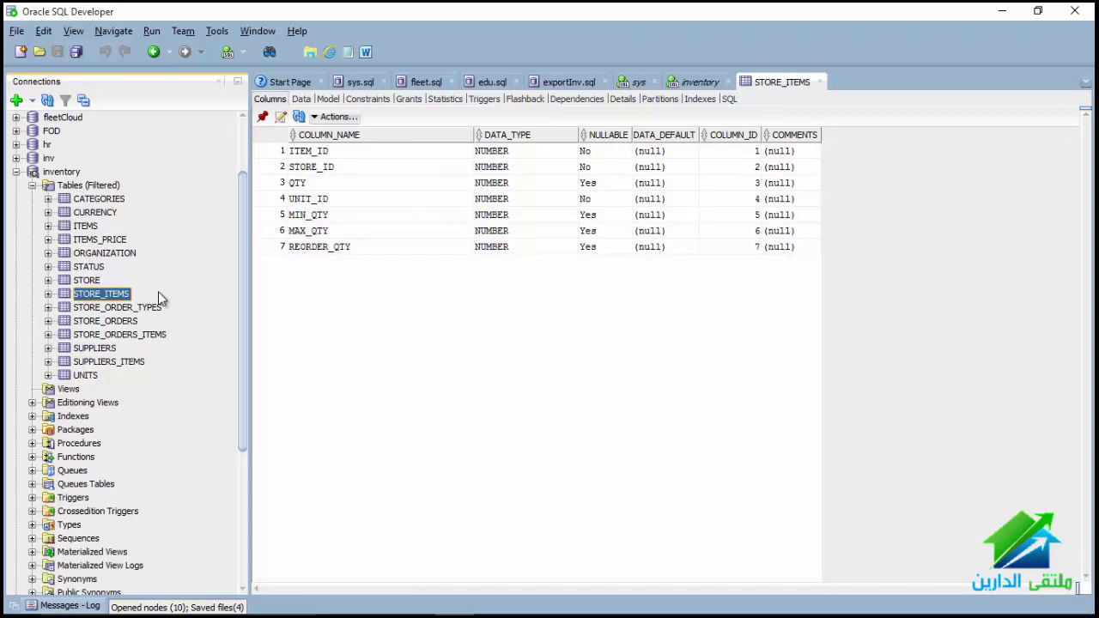
click(129, 321)
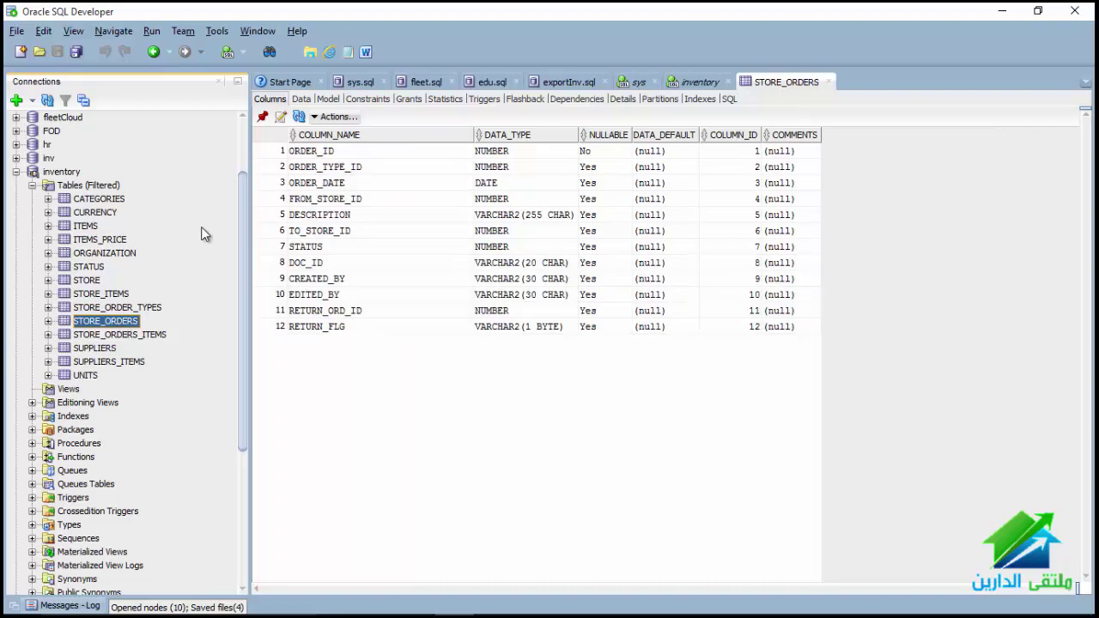
click(328, 99)
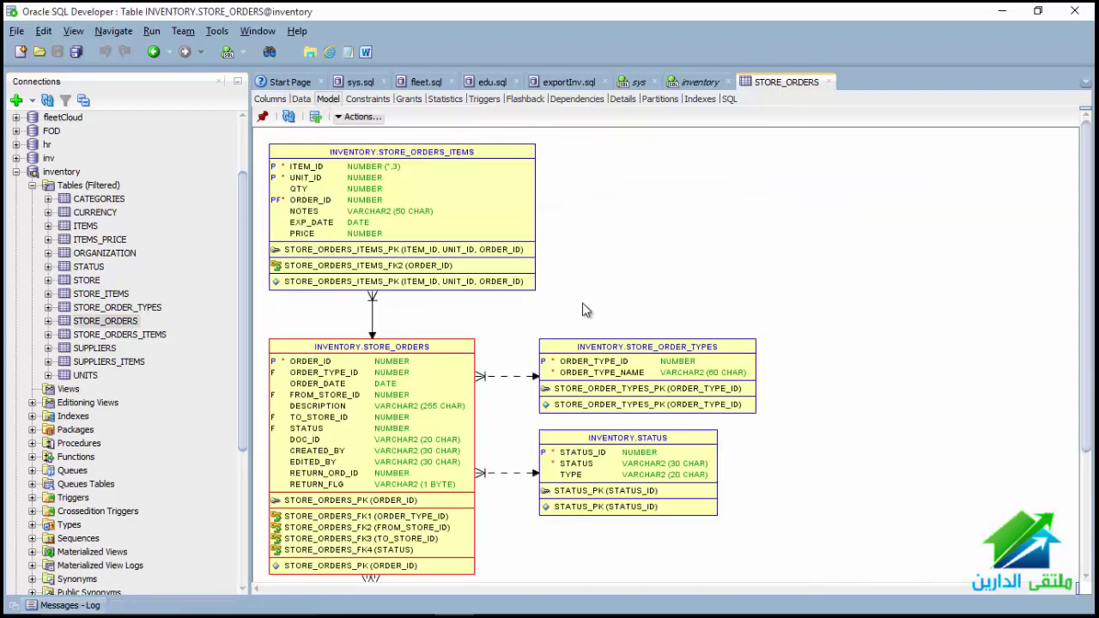
Expand the diagram with the parent and child tables of STORE_ORDERS_ITEMS, STORE_ORDER_TYPES and ITEMS
right_click(451, 182)
click(481, 186)
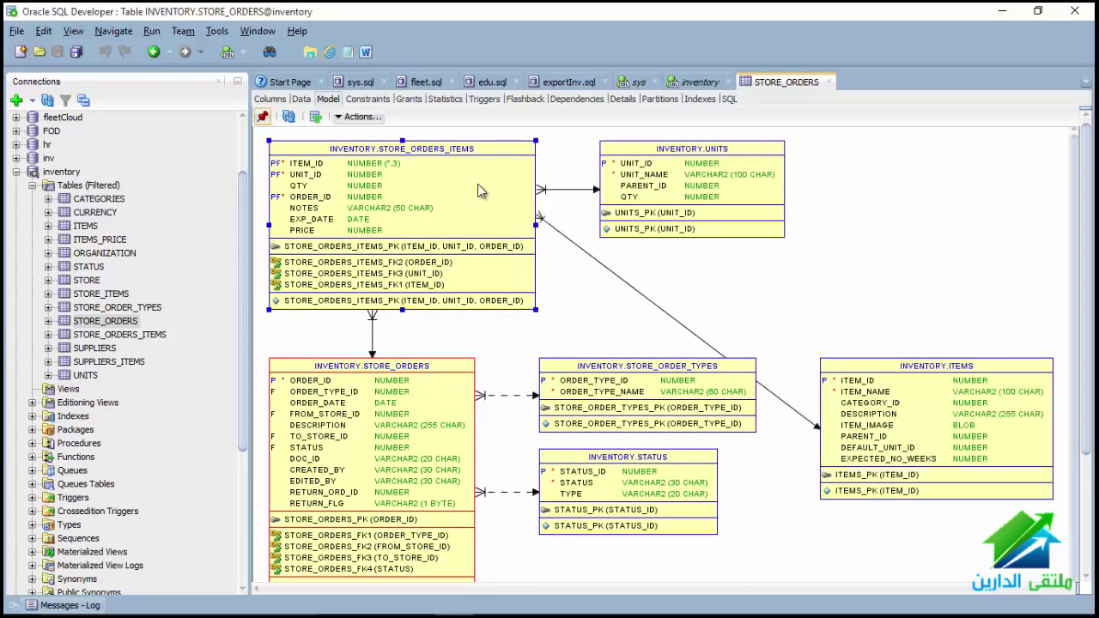
right_click(622, 374)
click(653, 380)
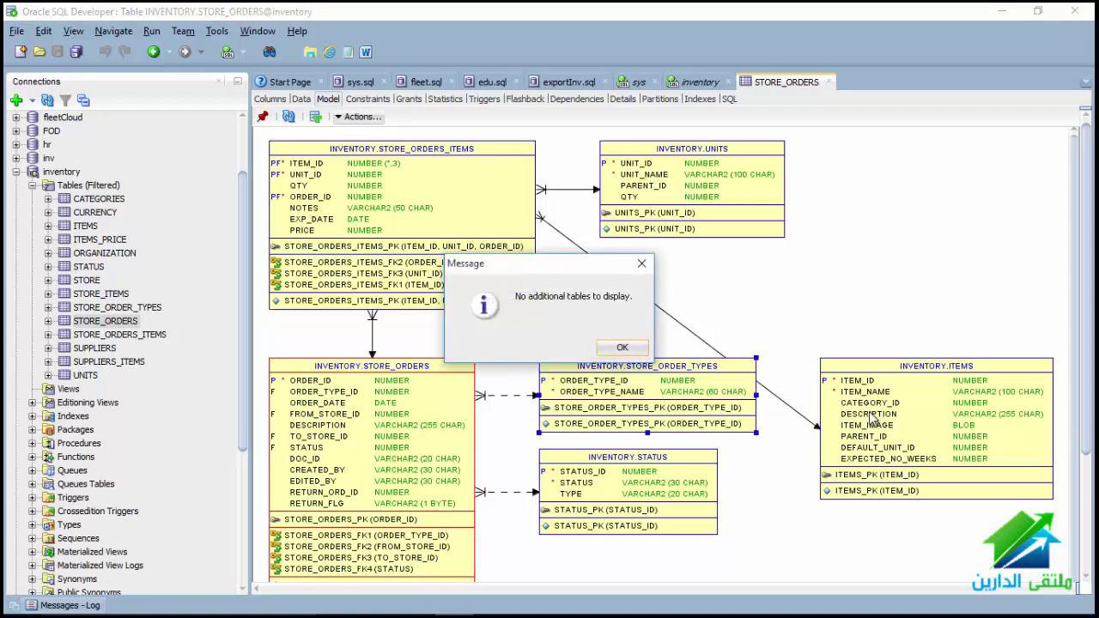
click(629, 348)
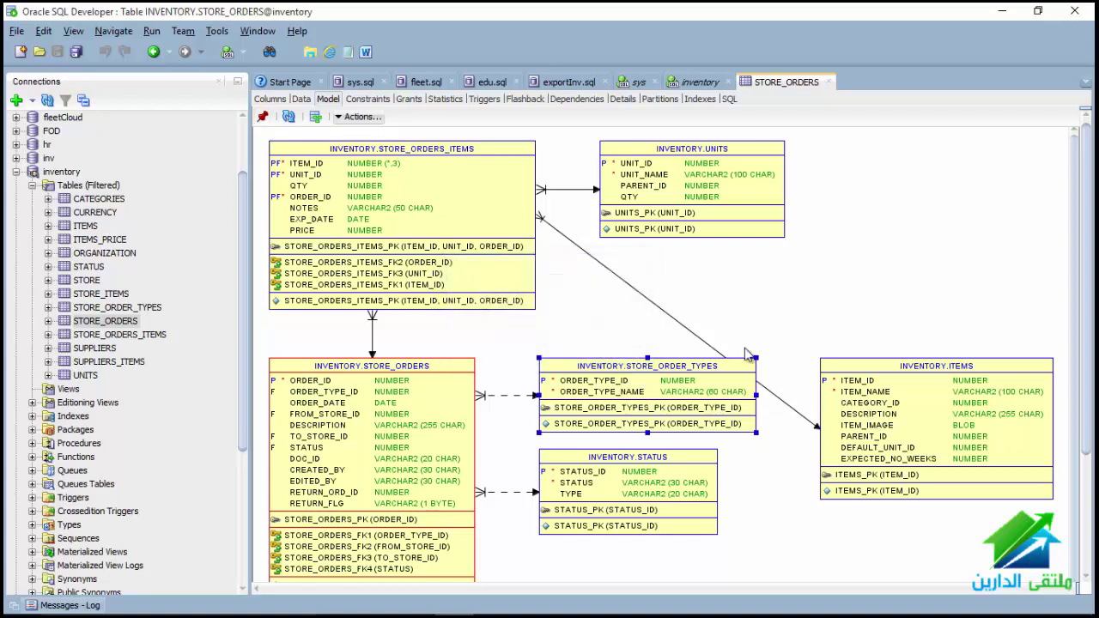
right_click(901, 424)
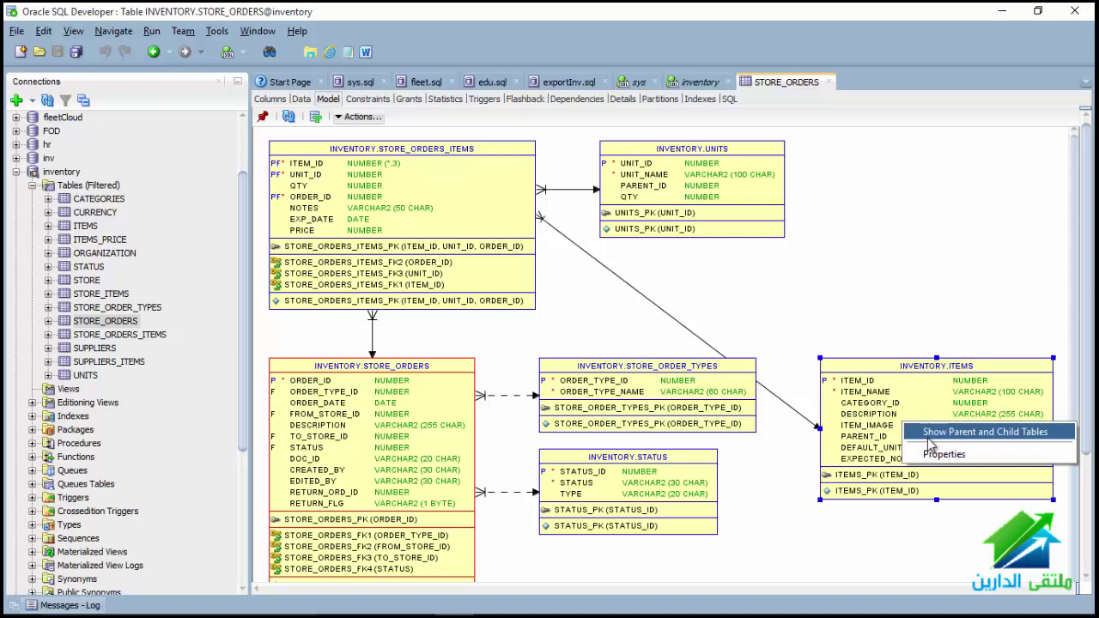
click(929, 435)
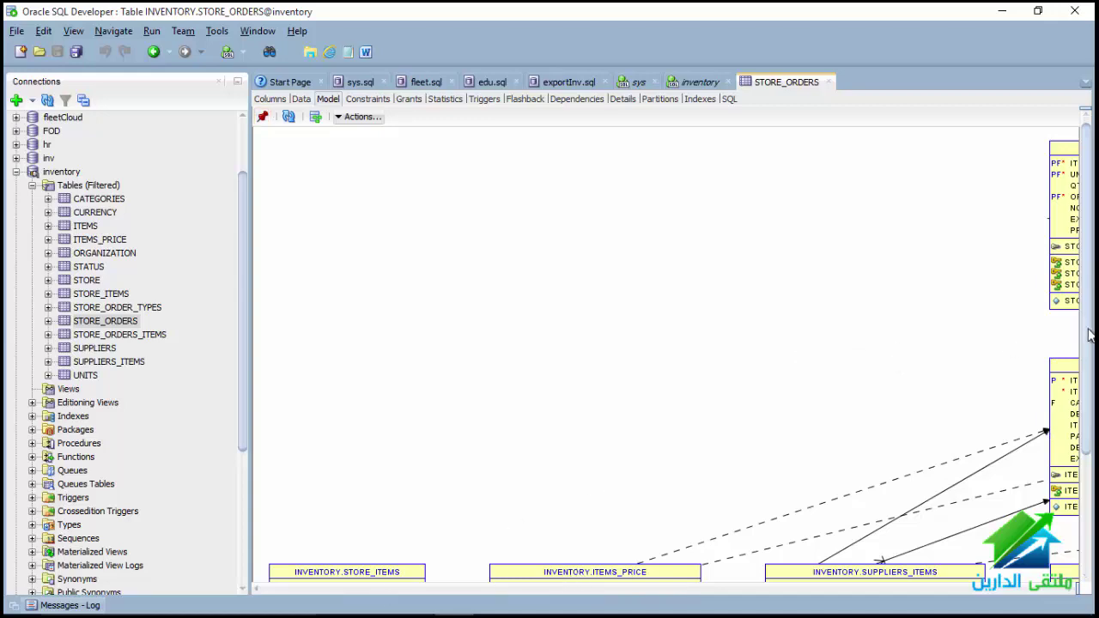
Look over the expanded table relationships and copy the STORE_ORDERS diagram to a Data Modeler subview
scroll(1091, 335, down, 3)
scroll(1087, 334, down, 1)
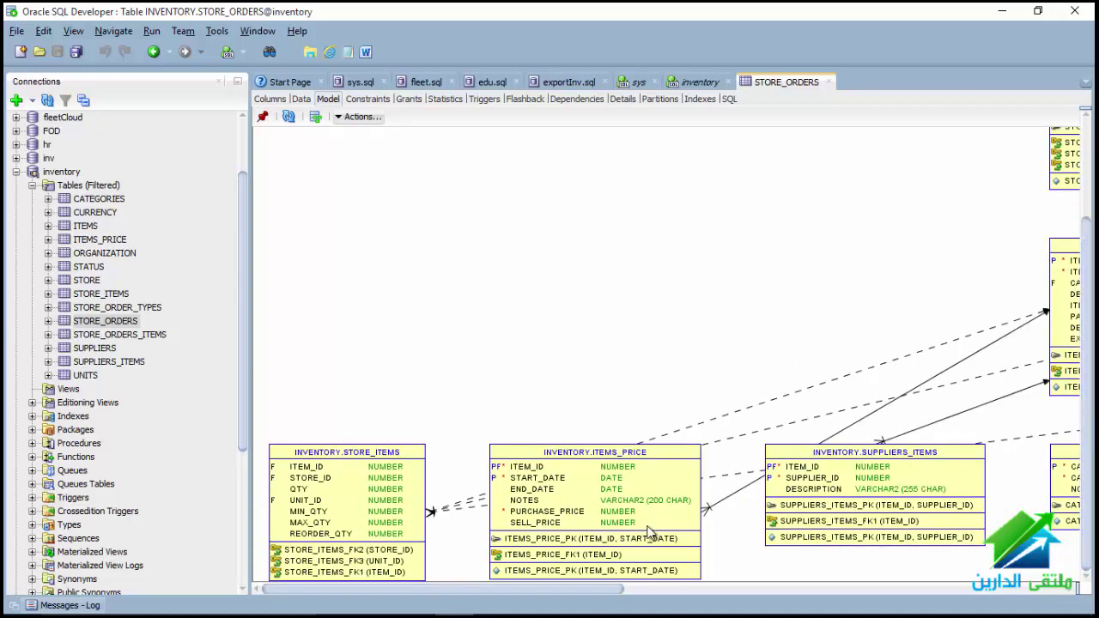
drag(584, 591, 778, 581)
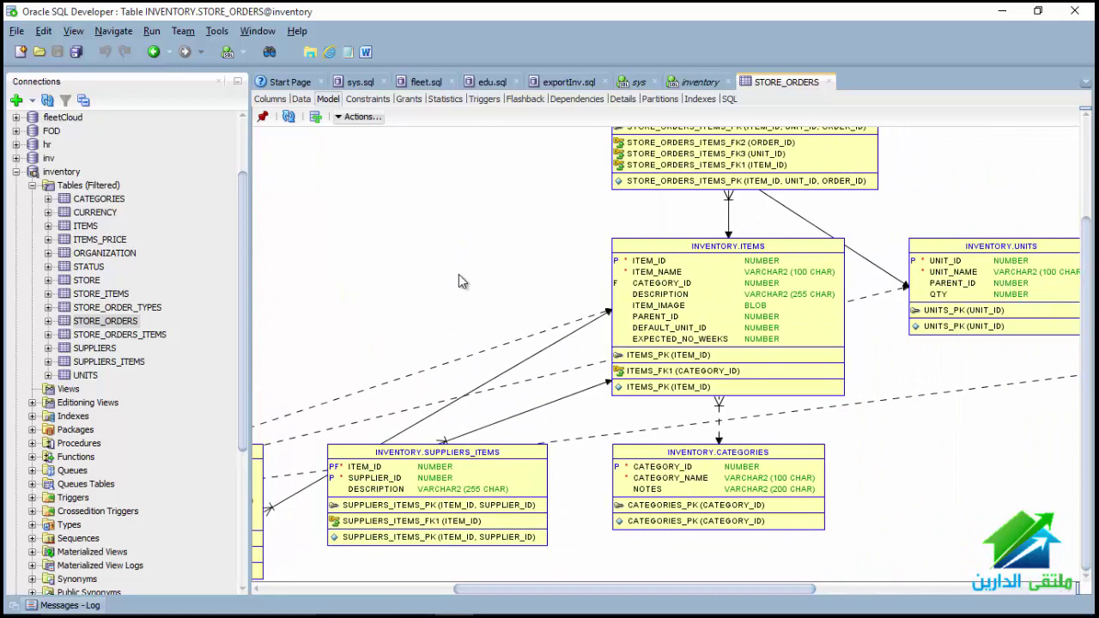
click(318, 118)
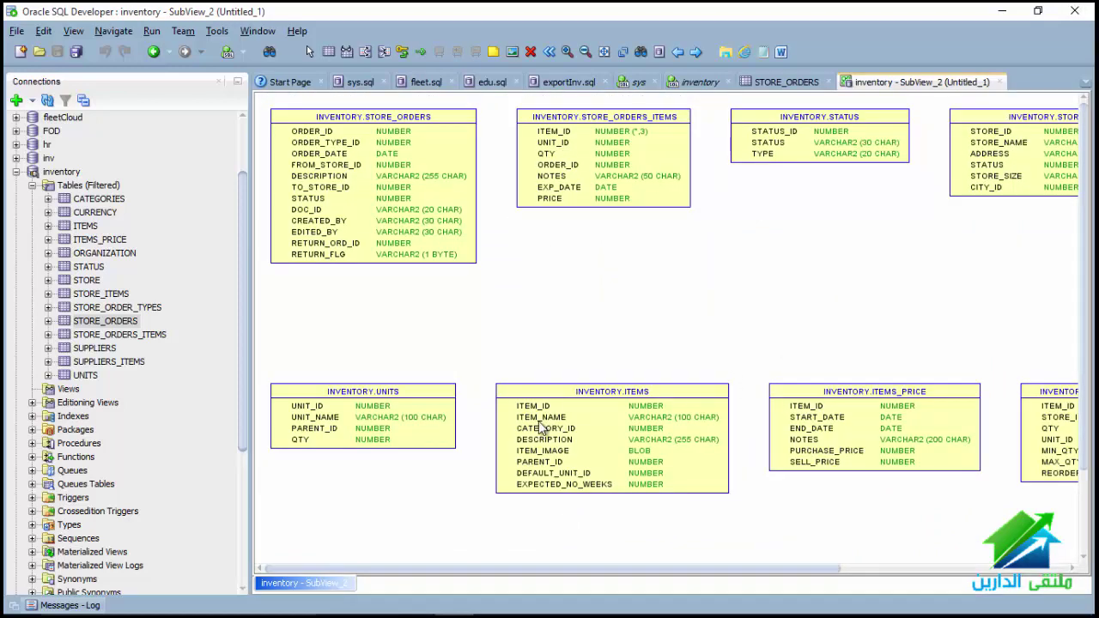
Rearrange the subview by moving STORE_ORDERS_ITEMS lower, with STORE and STATUS stacked beside it
drag(474, 571, 802, 560)
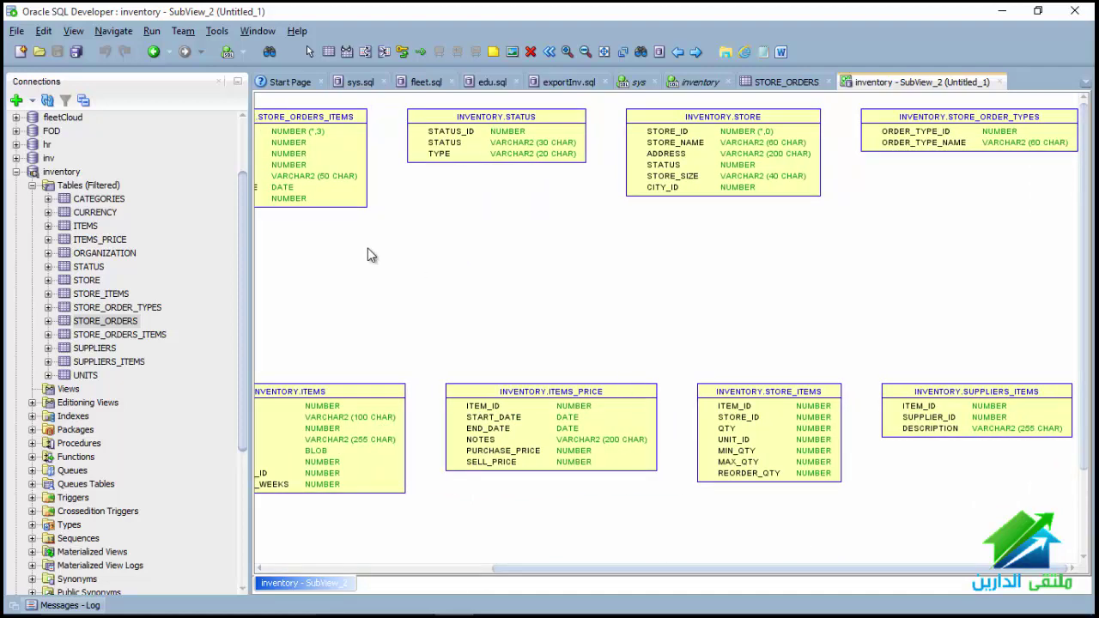
drag(306, 174, 391, 234)
drag(494, 140, 566, 281)
drag(687, 153, 554, 206)
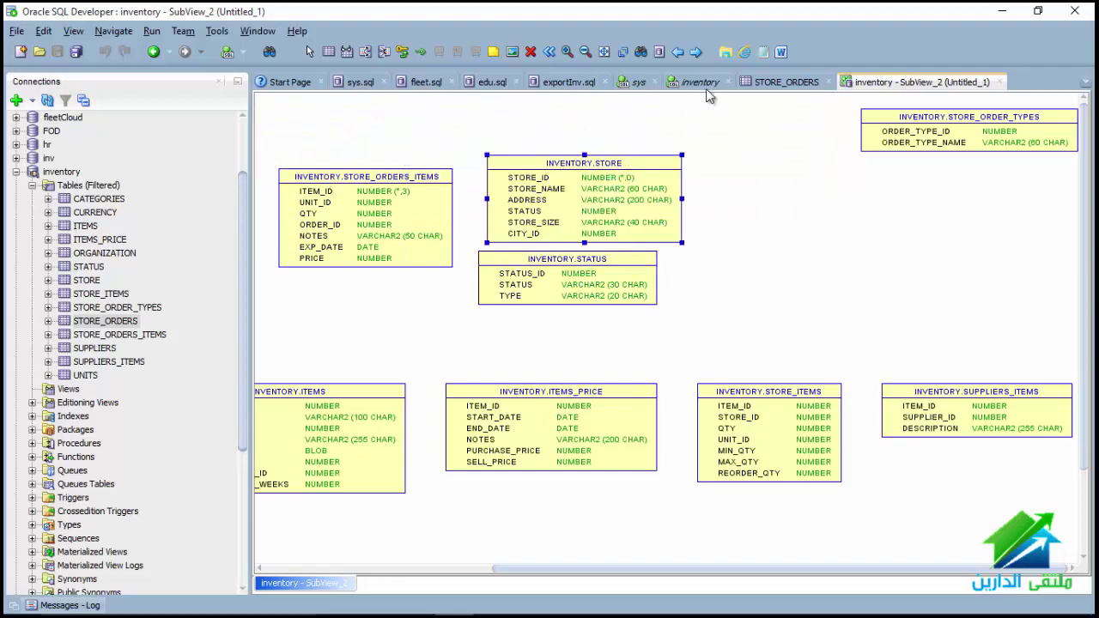
Return to the STORE_ORDERS model diagram and examine the keys and relationships linking ITEMS, STORE_ORDERS_ITEMS, SUPPLIERS_ITEMS, ITEMS_PRICE and STORE_ITEMS
click(763, 83)
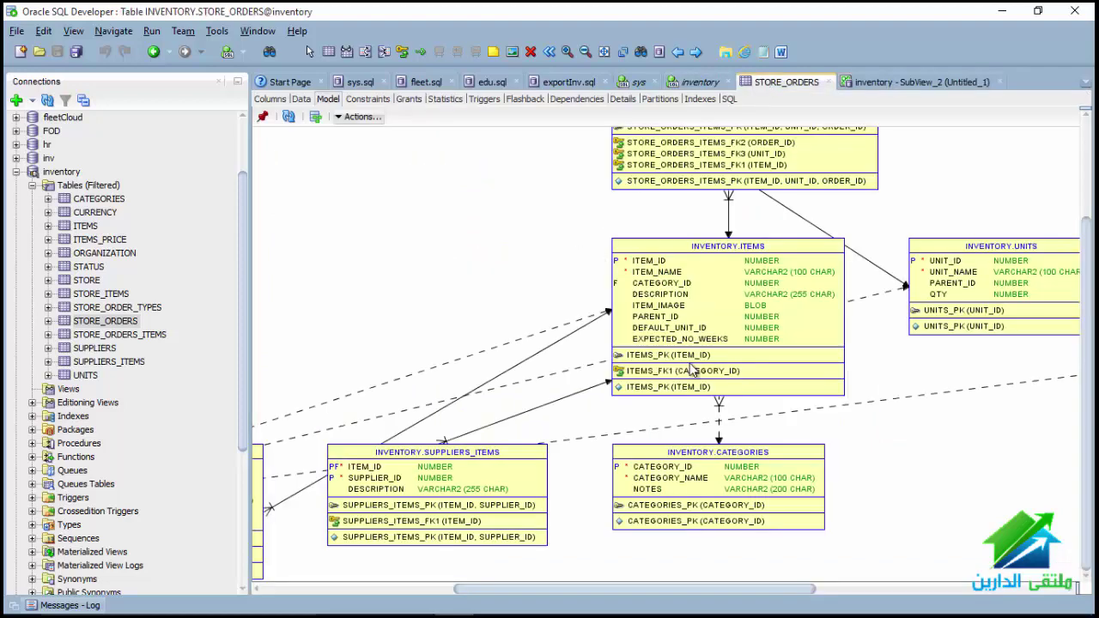
click(448, 469)
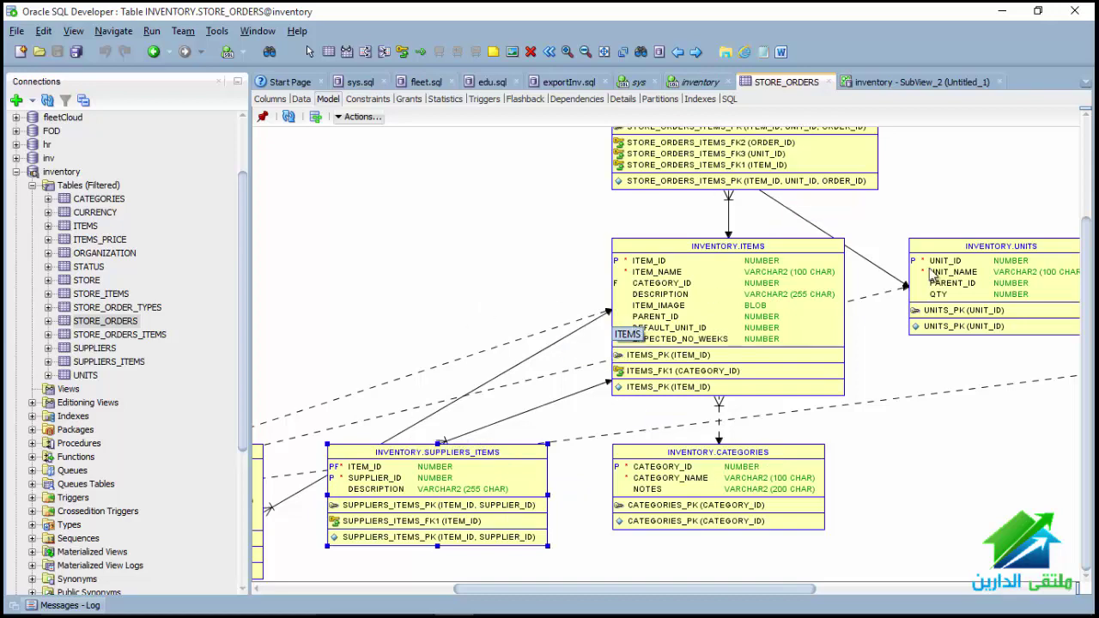
drag(1089, 310, 1089, 212)
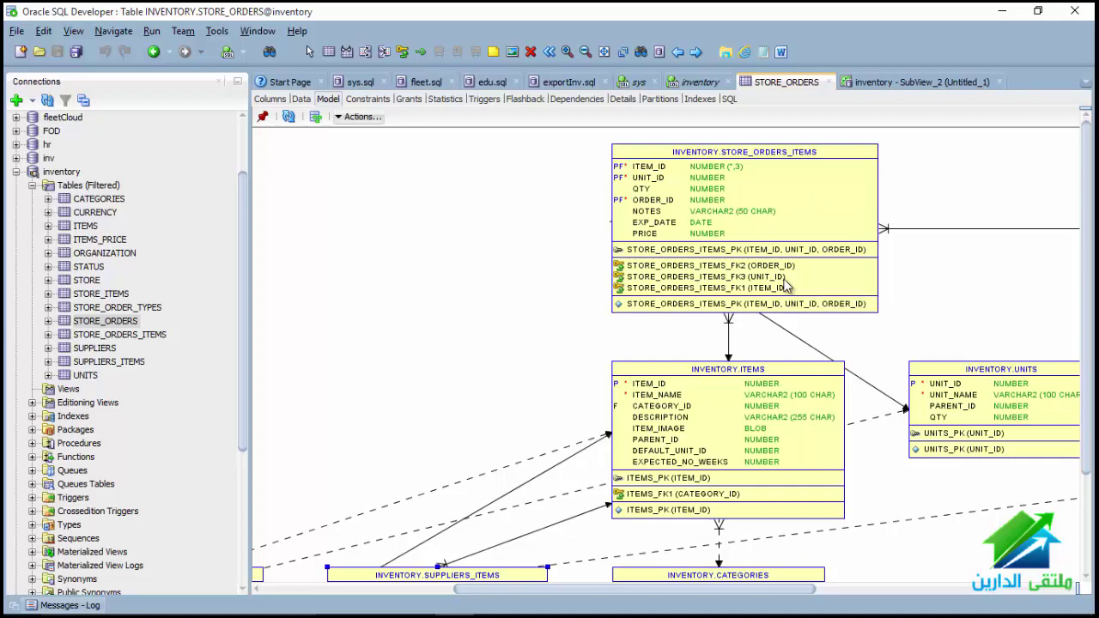
drag(1091, 307, 1093, 425)
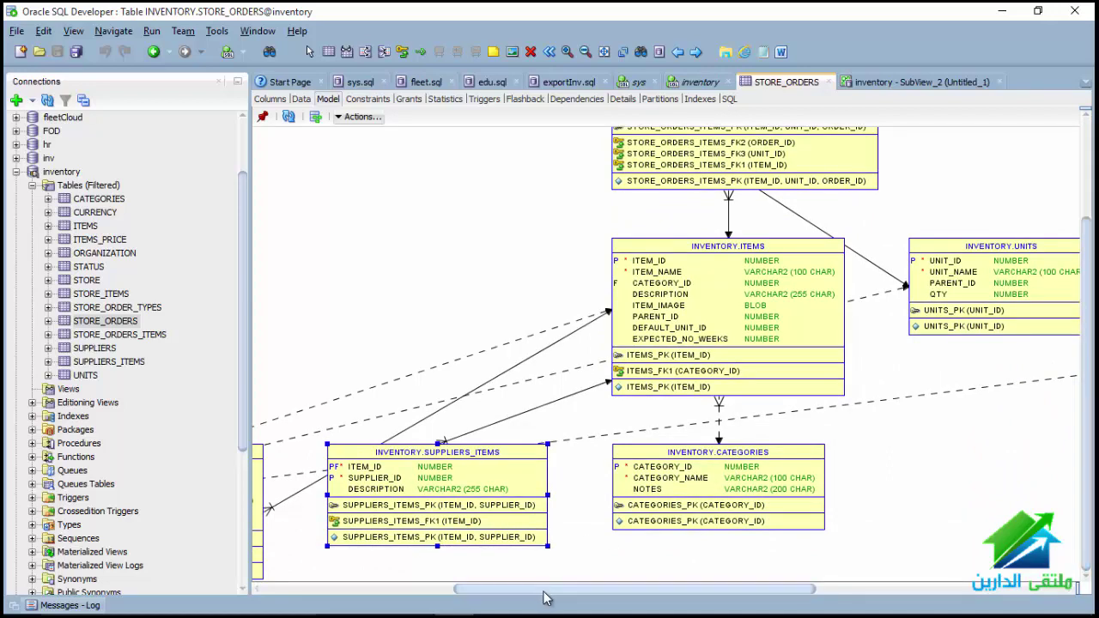
drag(542, 589, 392, 605)
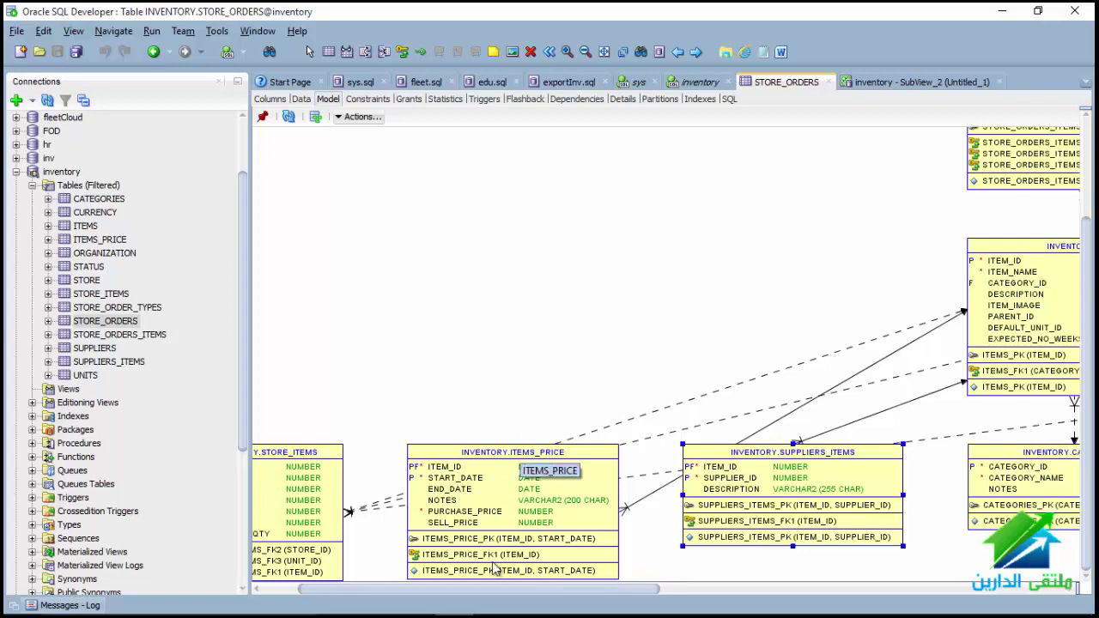
drag(573, 598, 517, 600)
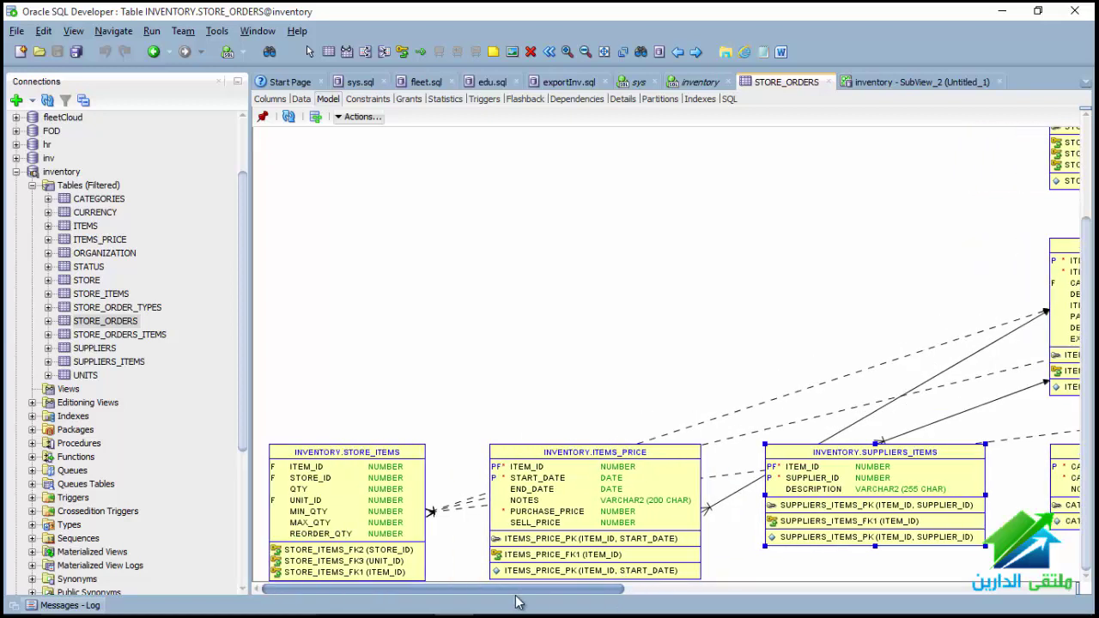